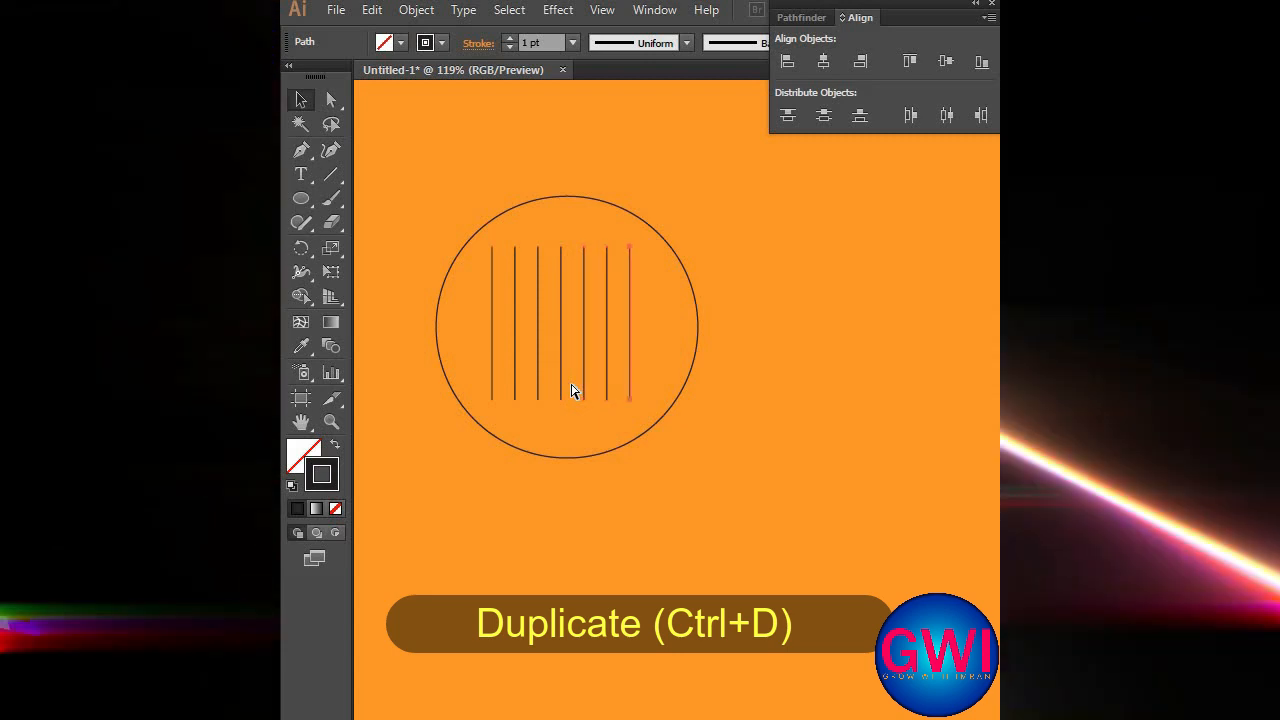
- Repeat the line duplication in the circle and lower the top ends of the seven vertical lines to varied heights
{"action": "key", "text": "ctrl+d"}
{"action": "key", "text": "a"}
{"action": "left_click_drag", "start_coordinate": [491, 248], "coordinate": [491, 304]}
{"action": "left_click_drag", "start_coordinate": [517, 247], "coordinate": [514, 355]}
{"action": "left_click_drag", "start_coordinate": [538, 248], "coordinate": [562, 330]}
{"action": "left_click_drag", "start_coordinate": [584, 247], "coordinate": [630, 337]}
{"action": "left_click", "coordinate": [607, 246]}
{"action": "left_click_drag", "start_coordinate": [610, 265], "coordinate": [608, 294]}
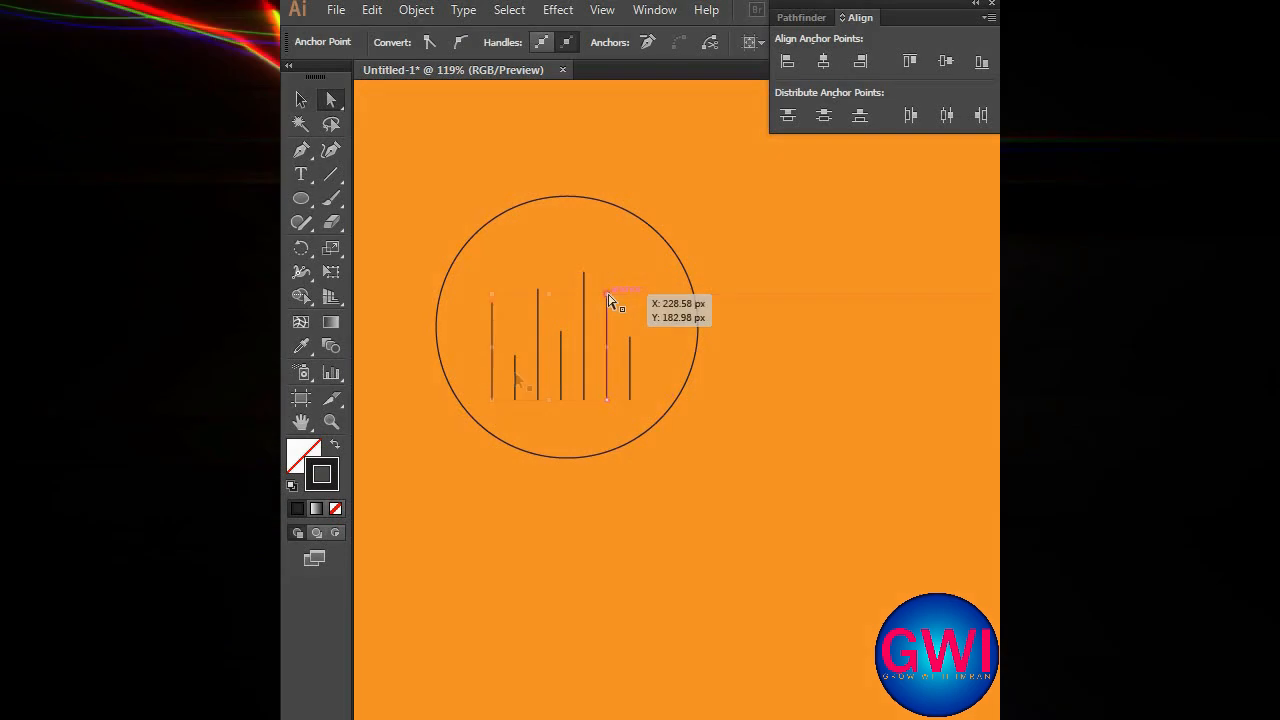
- Select all seven vertical lines and align them on their vertical centers
{"action": "key", "text": "v"}
{"action": "left_click", "coordinate": [517, 378], "text": "shift"}
{"action": "left_click", "coordinate": [630, 375], "text": "shift"}
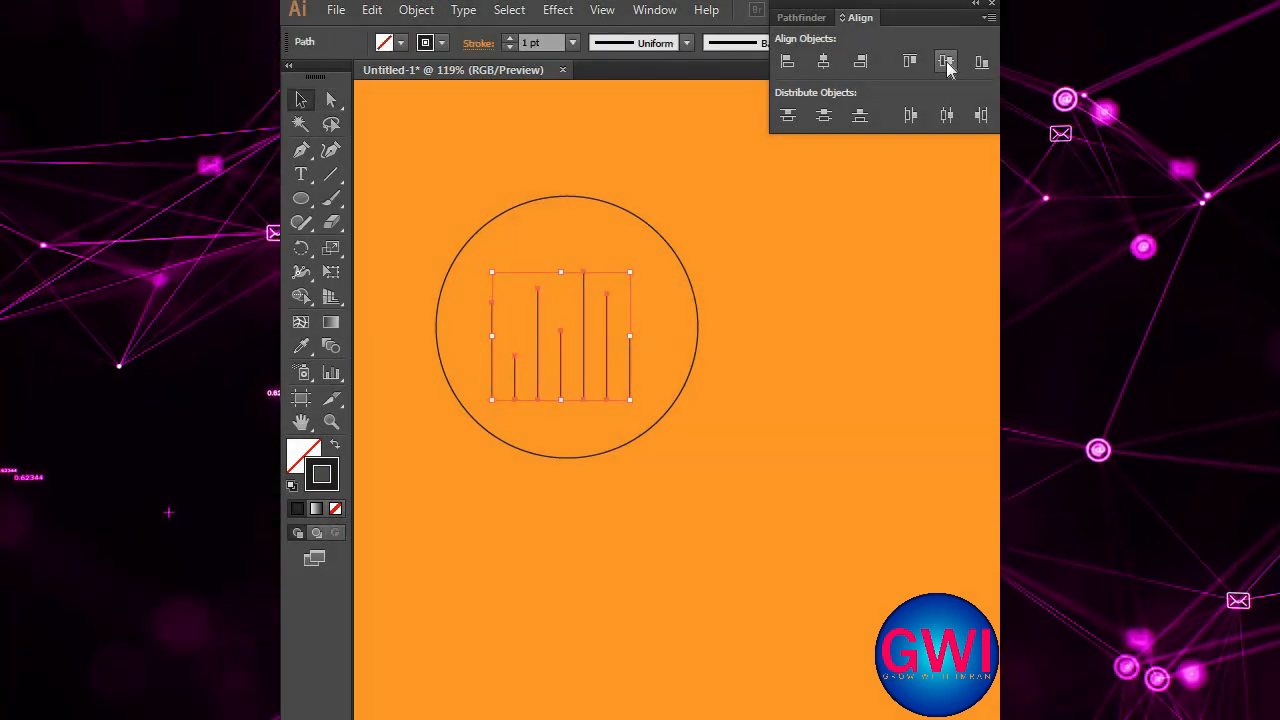
{"action": "left_click", "coordinate": [945, 62]}
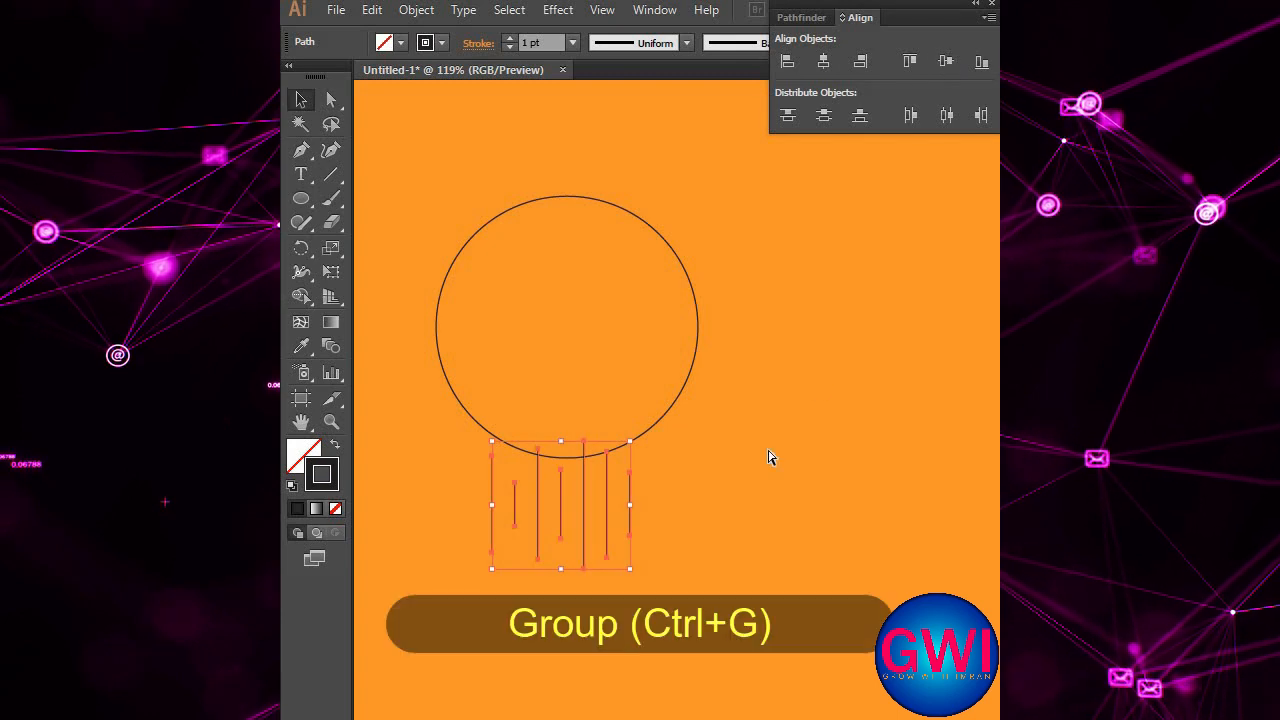
- Group the seven lines and center the group vertically and horizontally in the circle
{"action": "left_click", "coordinate": [650, 432], "text": "shift"}
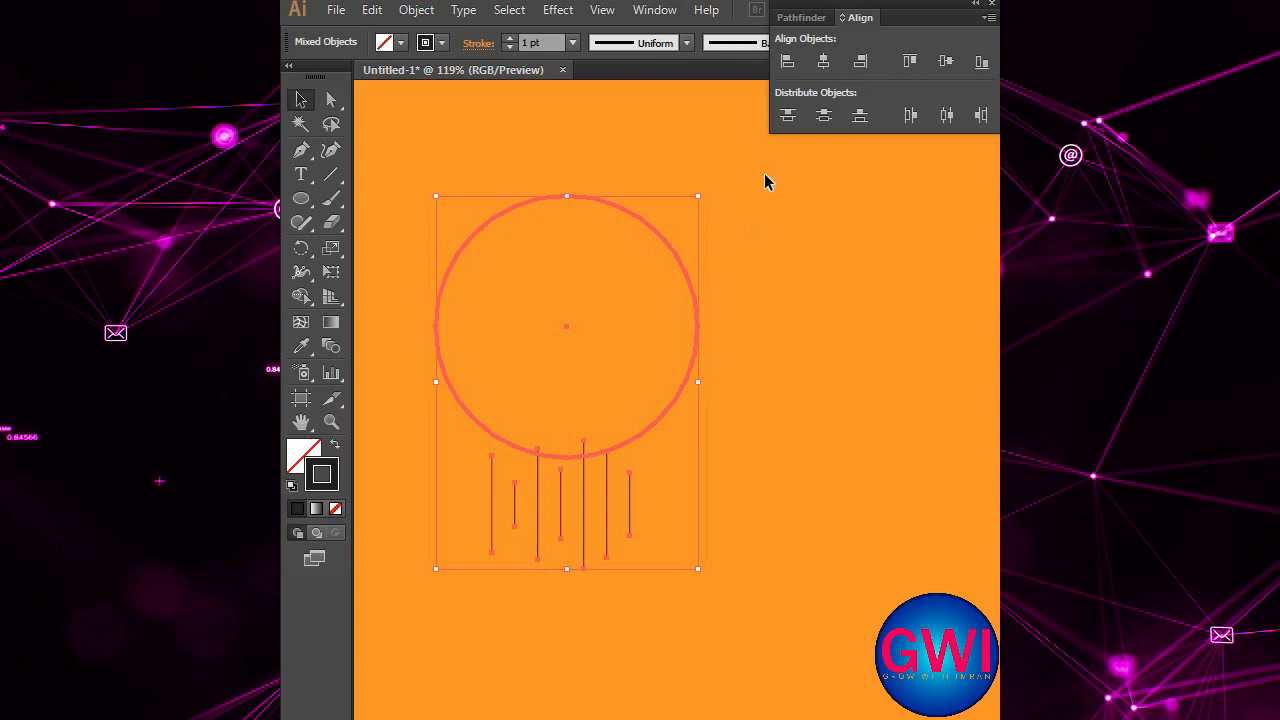
{"action": "left_click", "coordinate": [945, 62]}
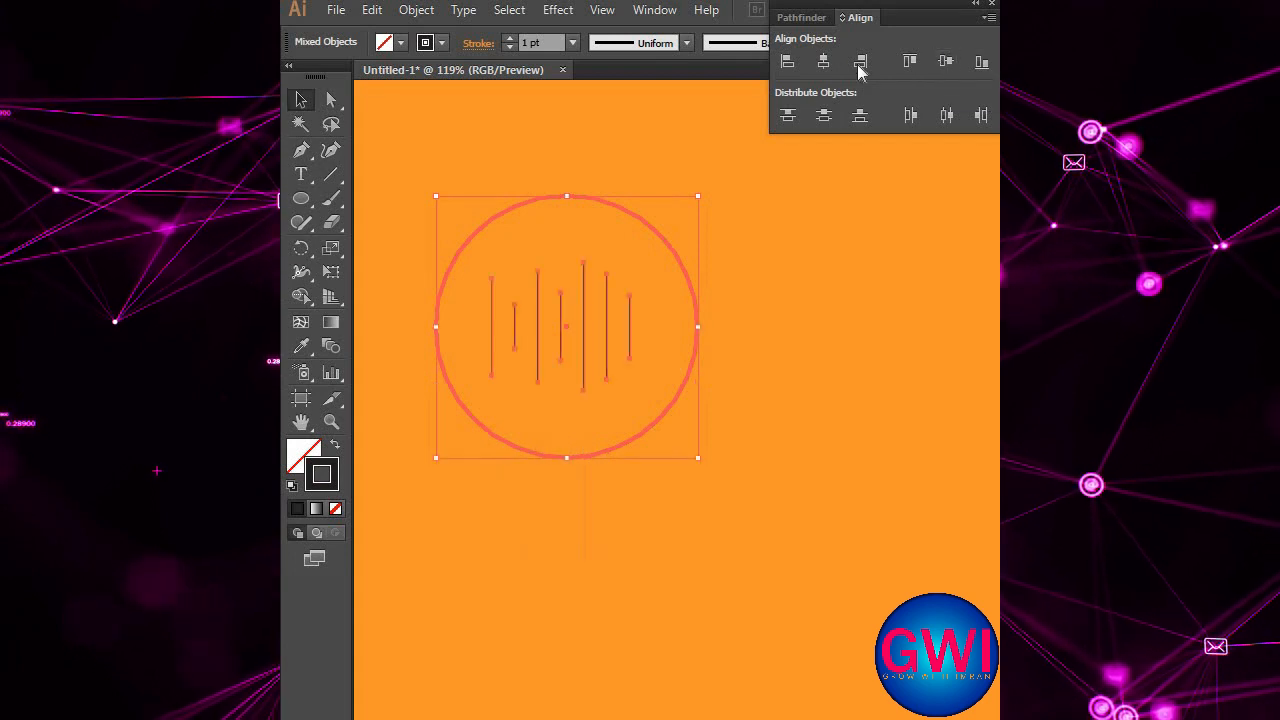
{"action": "left_click", "coordinate": [832, 62]}
{"action": "left_click", "coordinate": [778, 428]}
- Give the line group round stroke caps and set the icon's stroke weight to 10 pt
{"action": "left_click", "coordinate": [480, 43]}
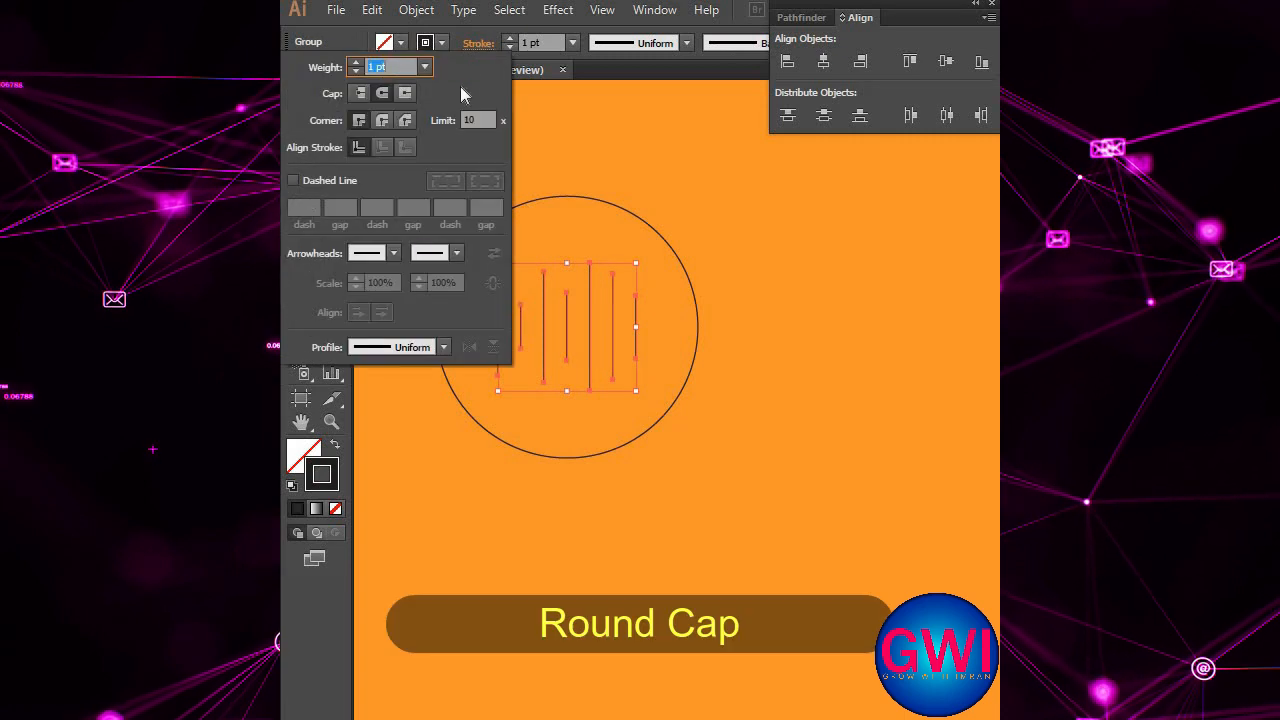
{"action": "left_click", "coordinate": [384, 95]}
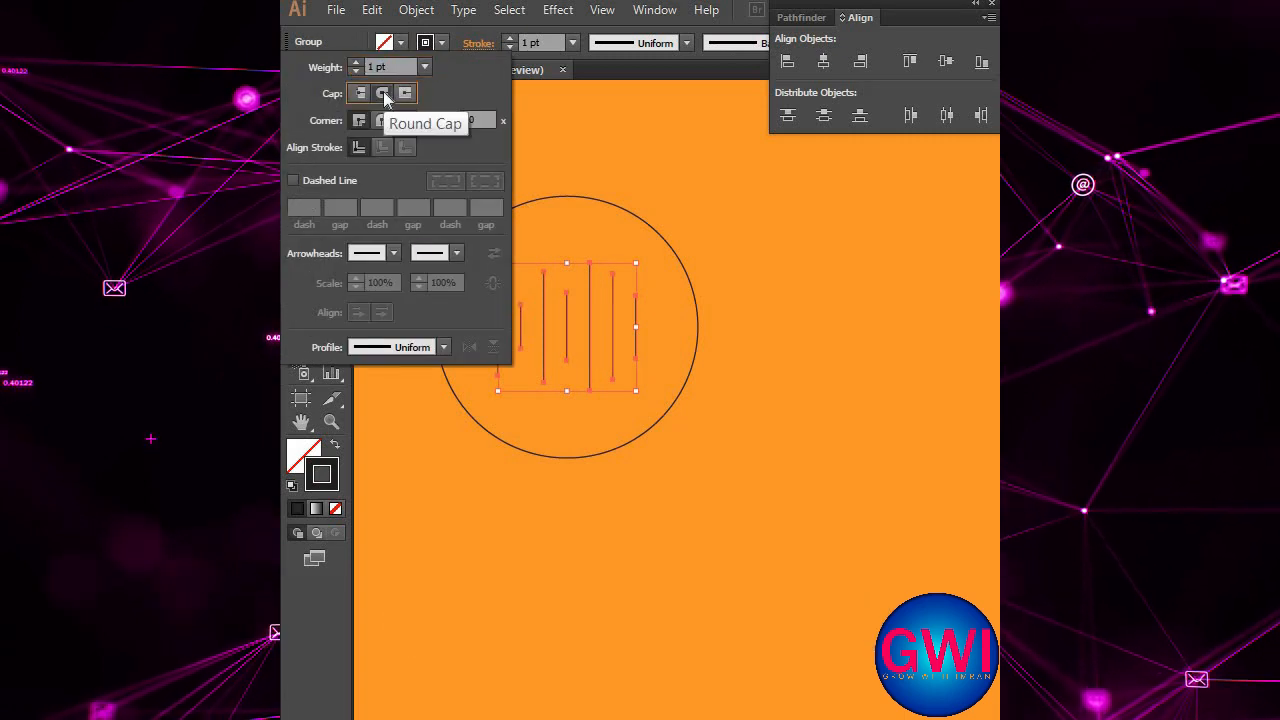
{"action": "key", "text": "Escape"}
{"action": "key", "text": "shift+Up"}
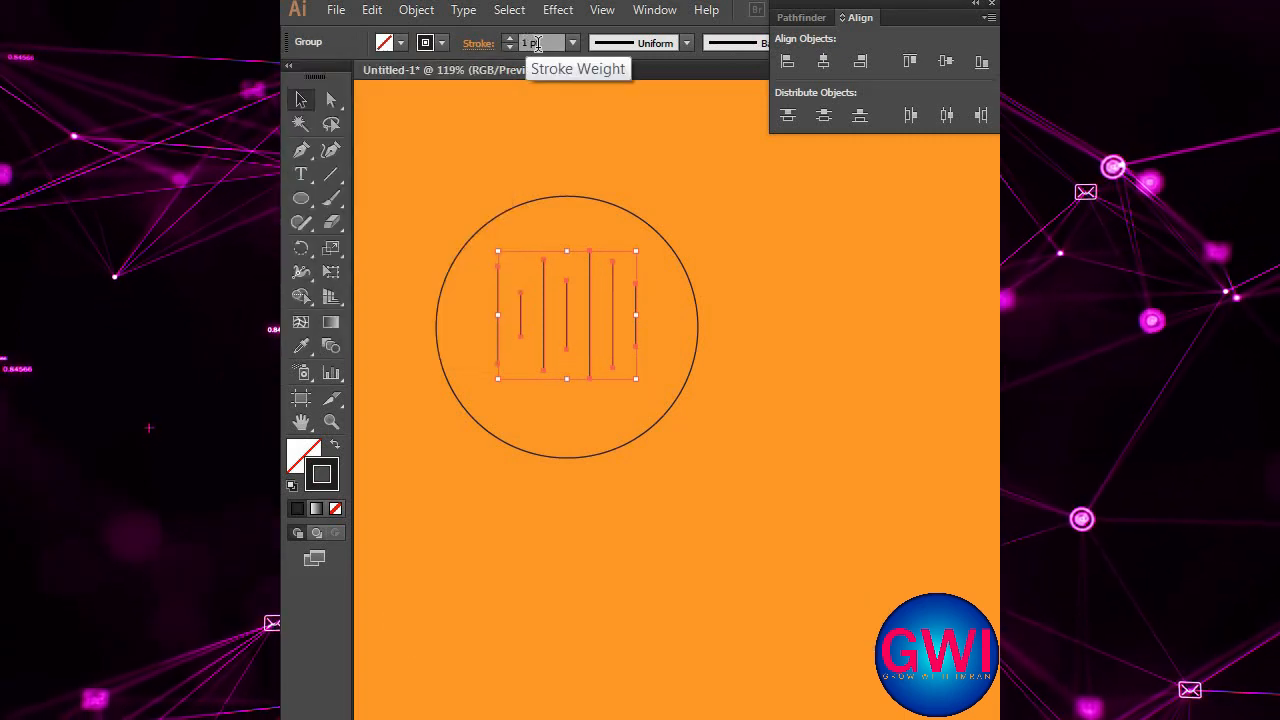
{"action": "double_click", "coordinate": [537, 45]}
{"action": "type", "text": "10"}
{"action": "key", "text": "Return"}
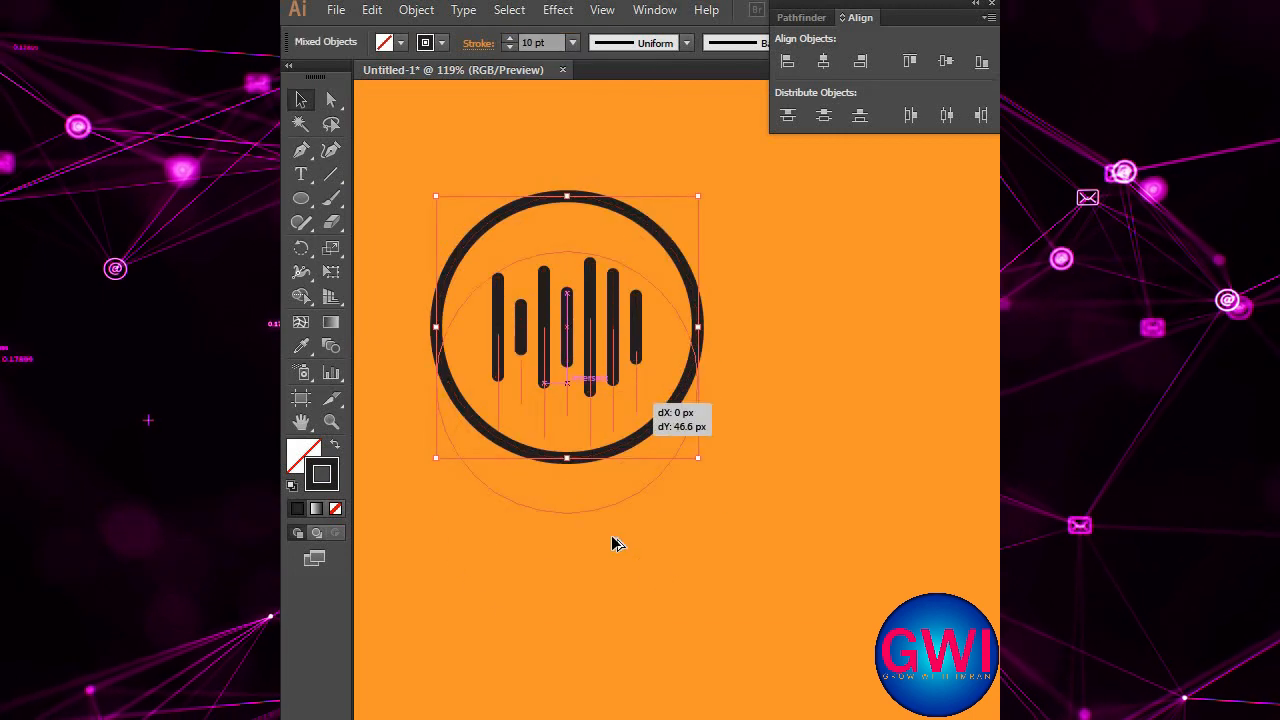
- Duplicate the whole icon diagonally below the original, with white bars and the circle's fill and stroke swapped
{"action": "mouse_move", "coordinate": [614, 543]}
{"action": "left_mouse_down"}
{"action": "mouse_move", "coordinate": [643, 600]}
{"action": "mouse_move", "coordinate": [863, 617]}
{"action": "mouse_move", "coordinate": [735, 594]}
{"action": "left_mouse_up"}
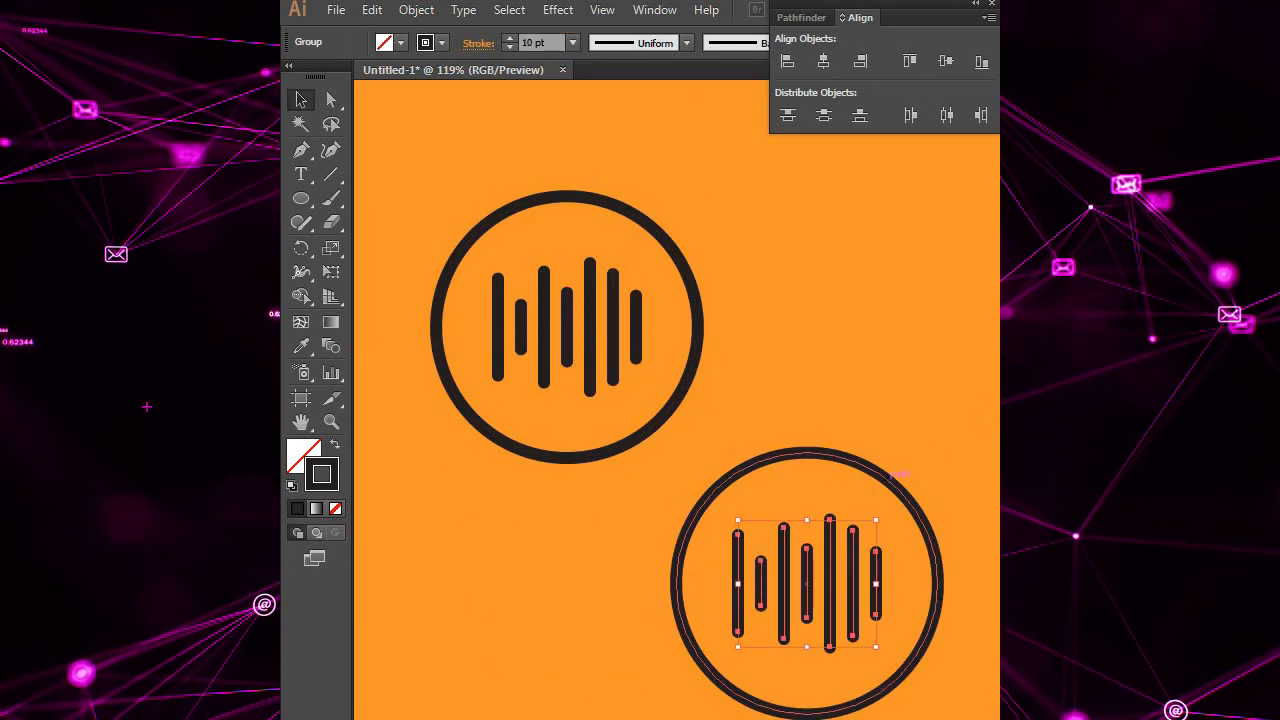
{"action": "left_click", "coordinate": [846, 462]}
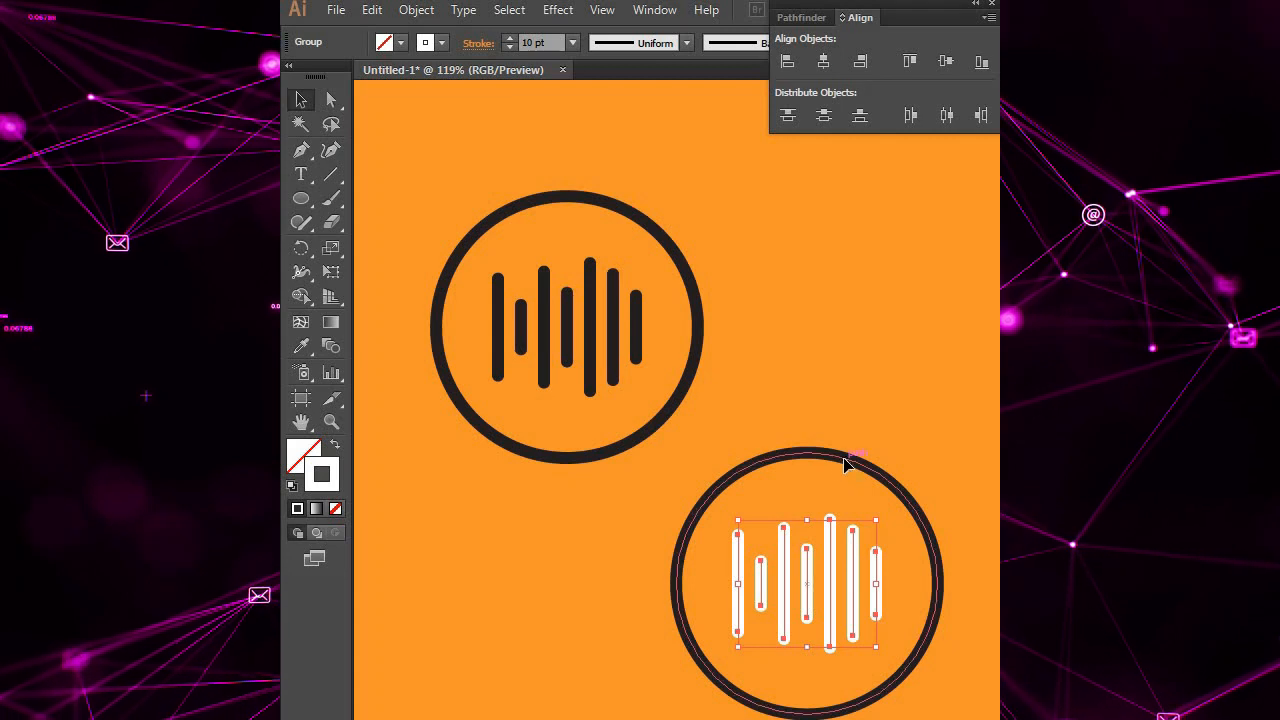
{"action": "key", "text": "shift+x"}
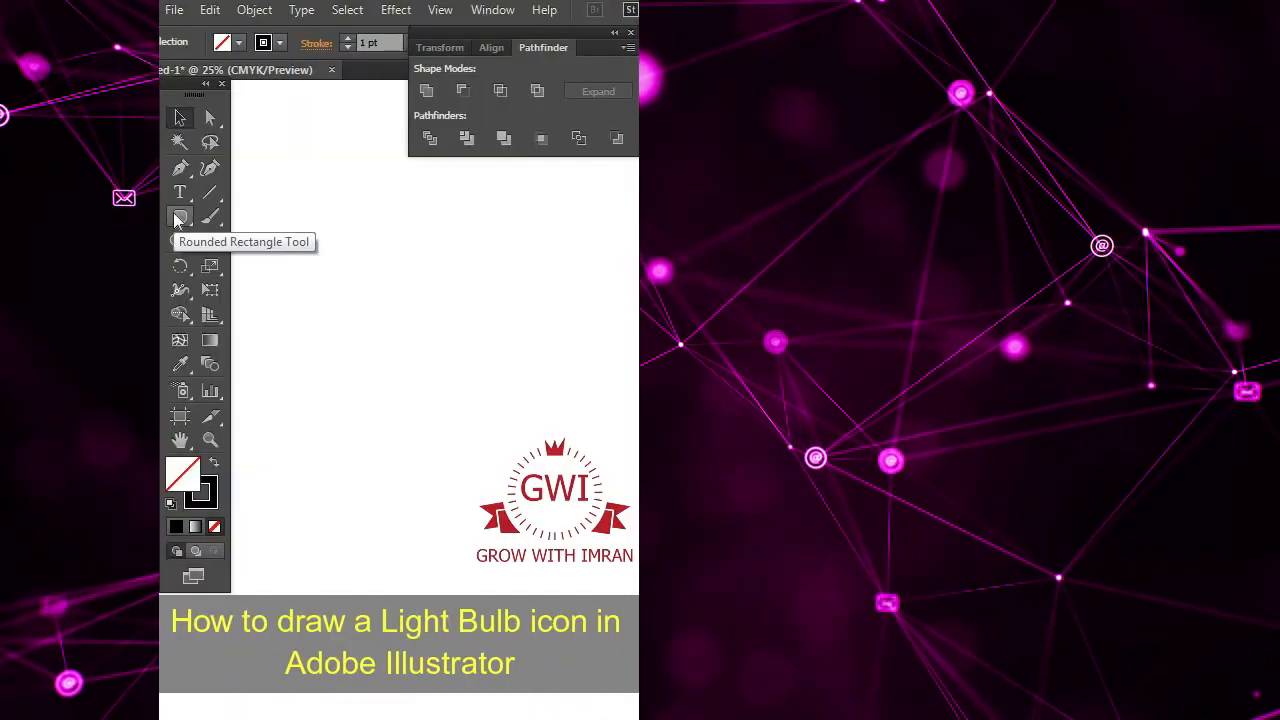
- Draw a circle for the bulb and a wide rectangle overlapping its lower edge
{"action": "left_click_drag", "start_coordinate": [178, 222], "coordinate": [240, 266]}
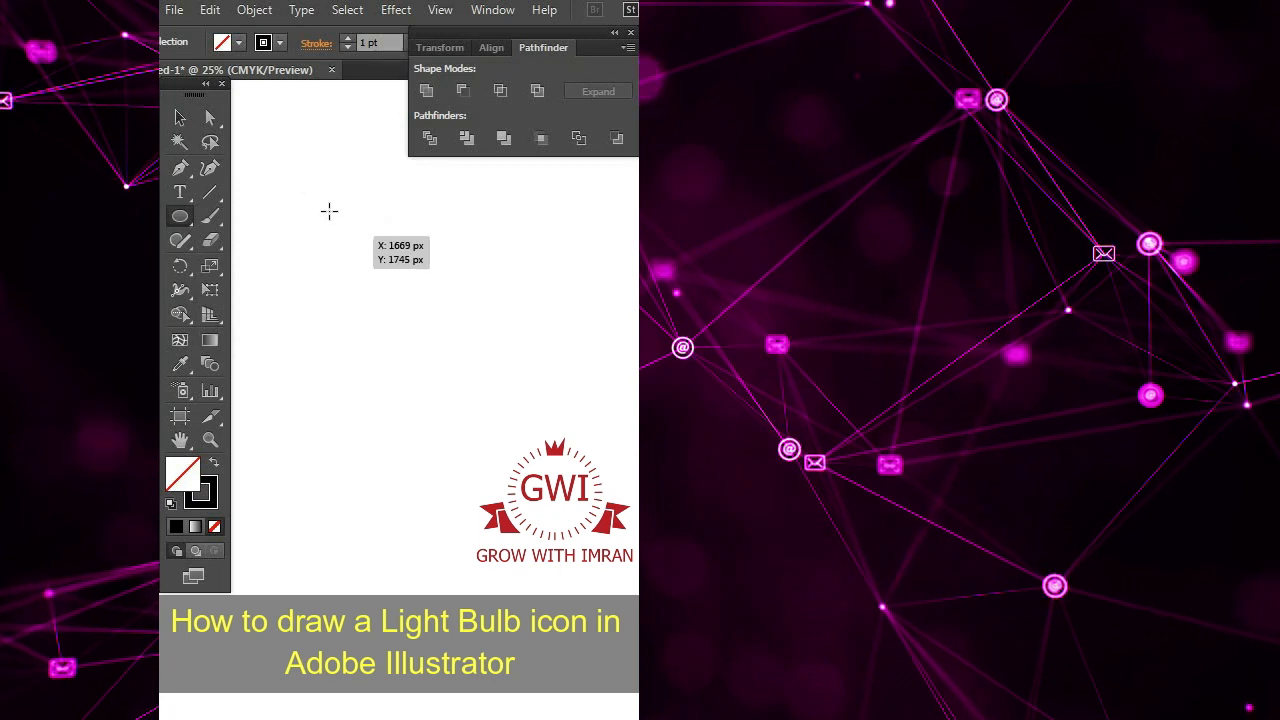
{"action": "left_click_drag", "start_coordinate": [299, 208], "coordinate": [496, 404]}
{"action": "key", "text": "m"}
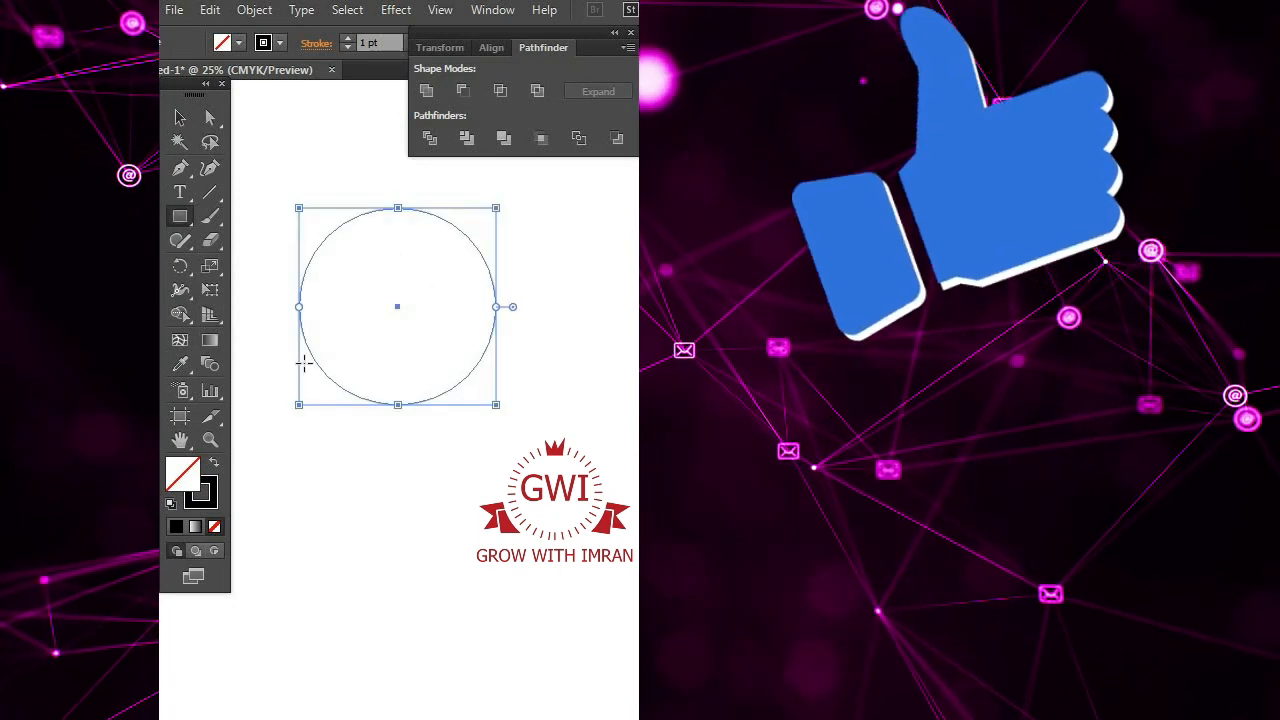
{"action": "left_click_drag", "start_coordinate": [317, 365], "coordinate": [478, 437]}
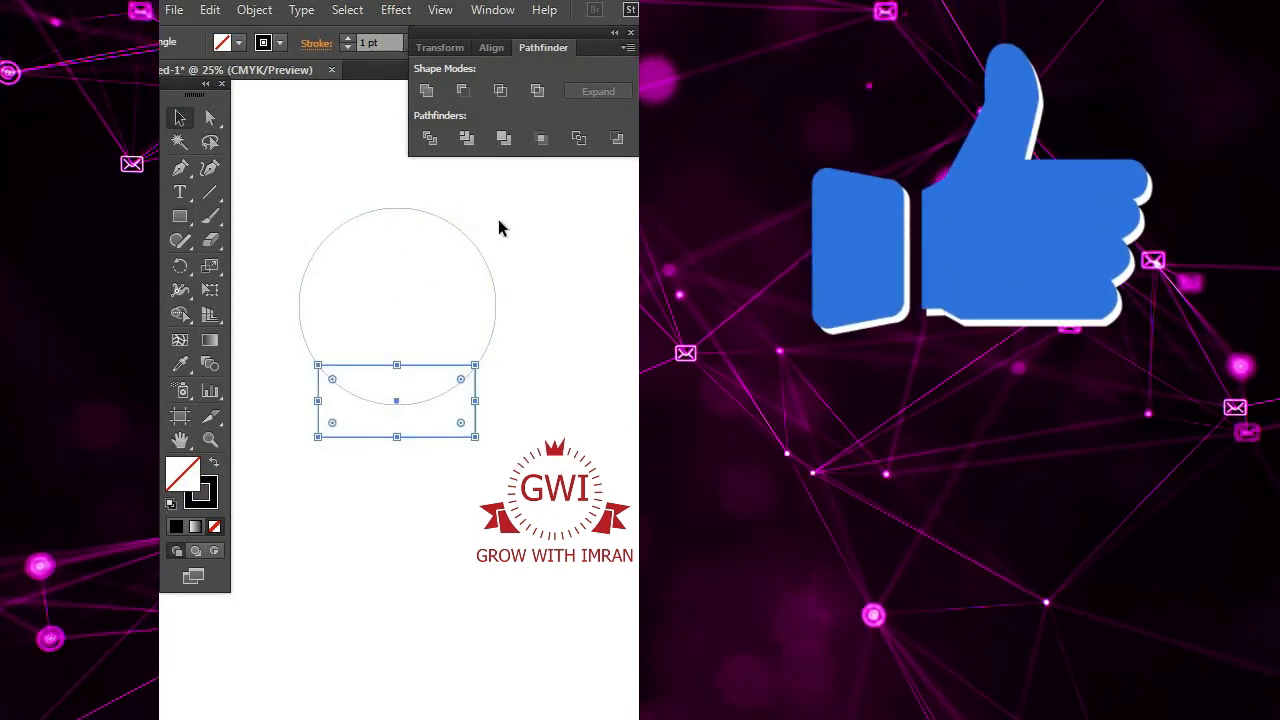
- Unite the horizontally centered circle and rectangle into one bulb outline and fully round its bottom corners
{"action": "left_click_drag", "start_coordinate": [522, 170], "coordinate": [403, 489]}
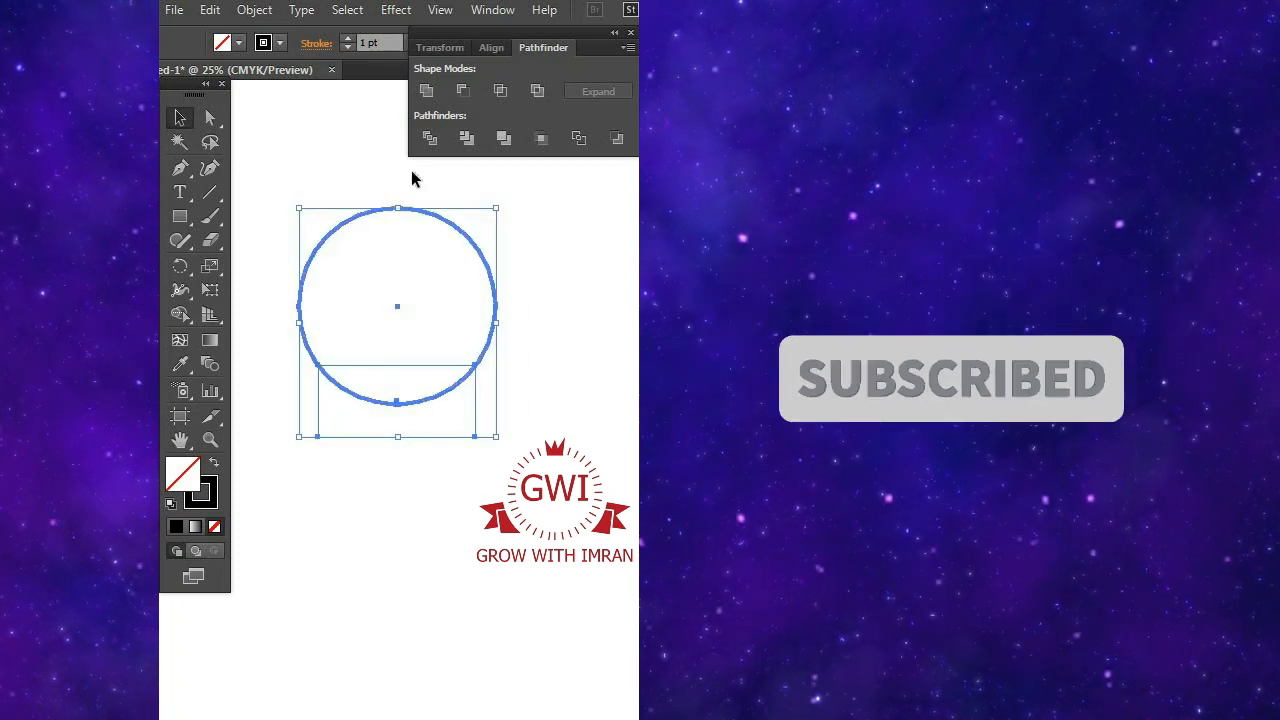
{"action": "left_click", "coordinate": [484, 47]}
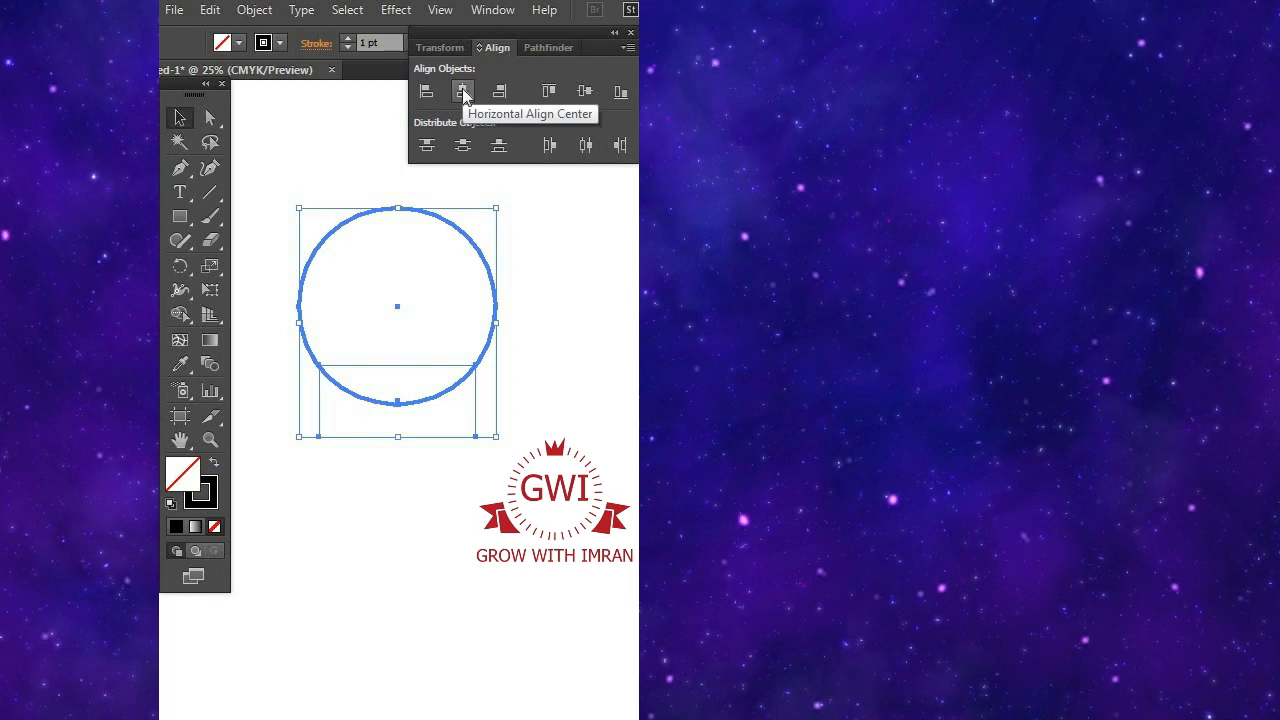
{"action": "left_click", "coordinate": [540, 47]}
{"action": "left_click", "coordinate": [427, 91]}
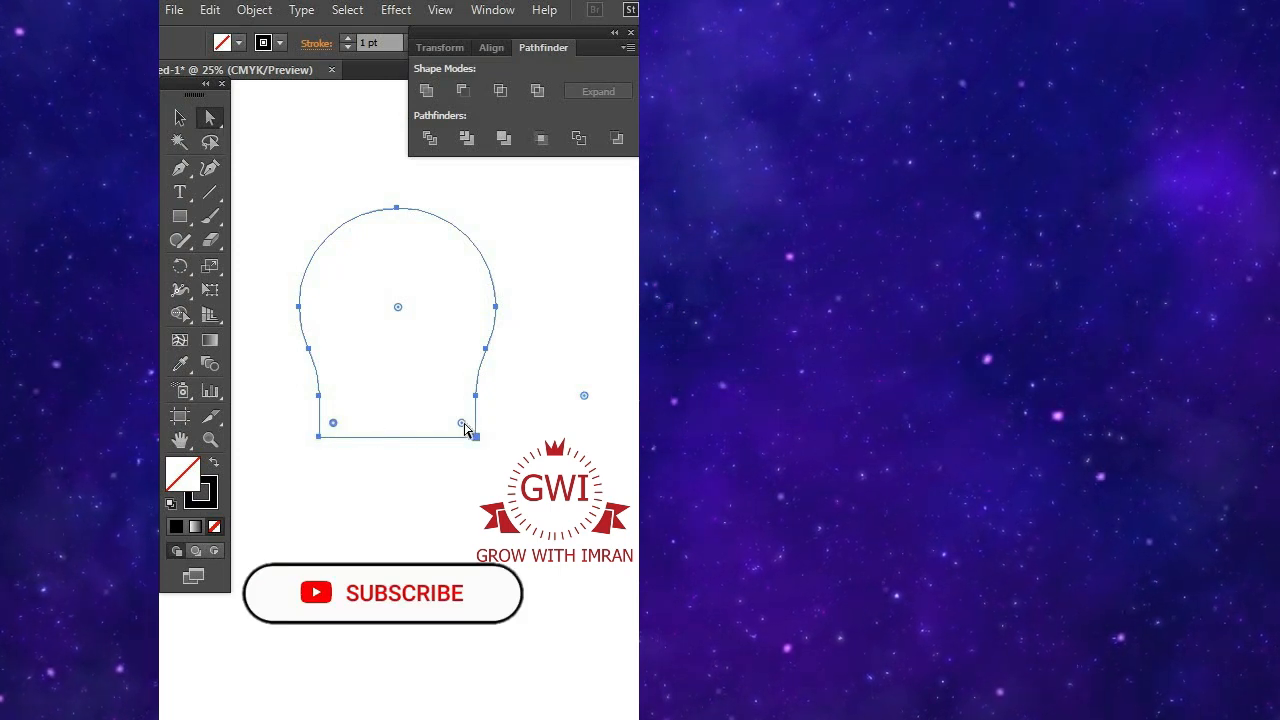
{"action": "left_click_drag", "start_coordinate": [460, 427], "coordinate": [389, 354]}
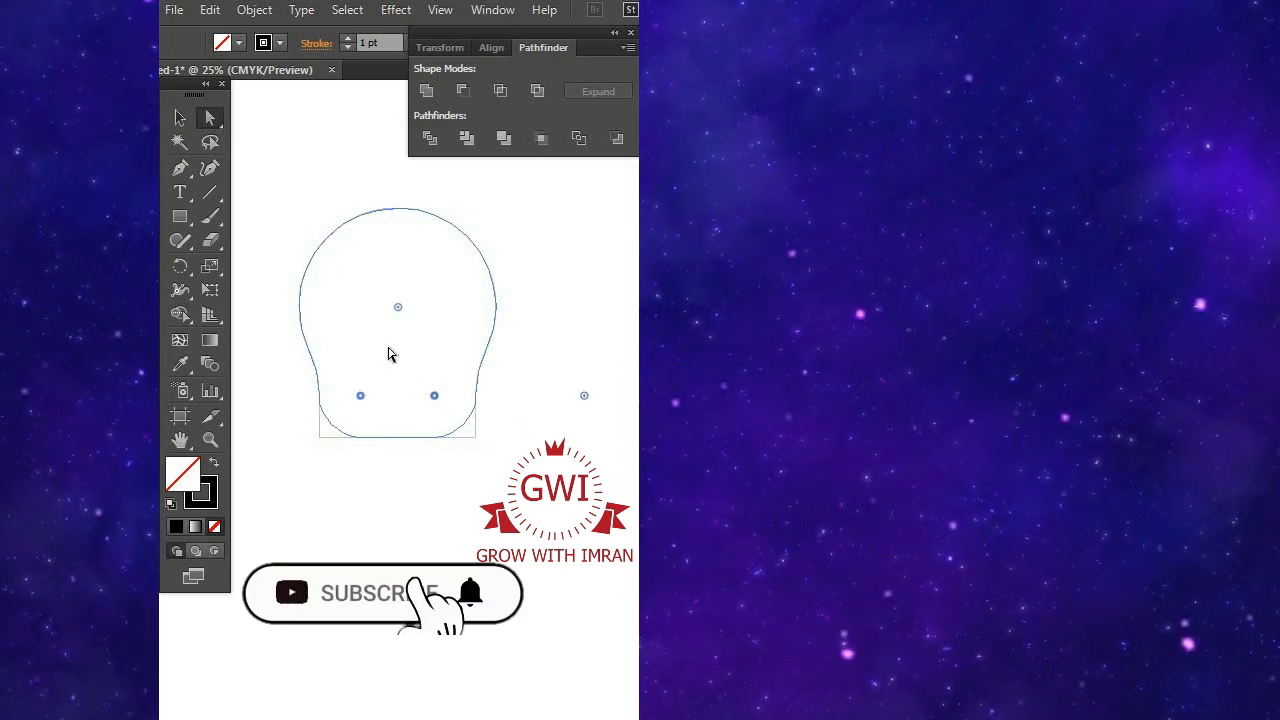
- Draw a thin rounded bar just below the bulb and place a copy of it underneath
{"action": "key", "text": "v"}
{"action": "key", "text": "m"}
{"action": "left_click_drag", "start_coordinate": [342, 445], "coordinate": [431, 456]}
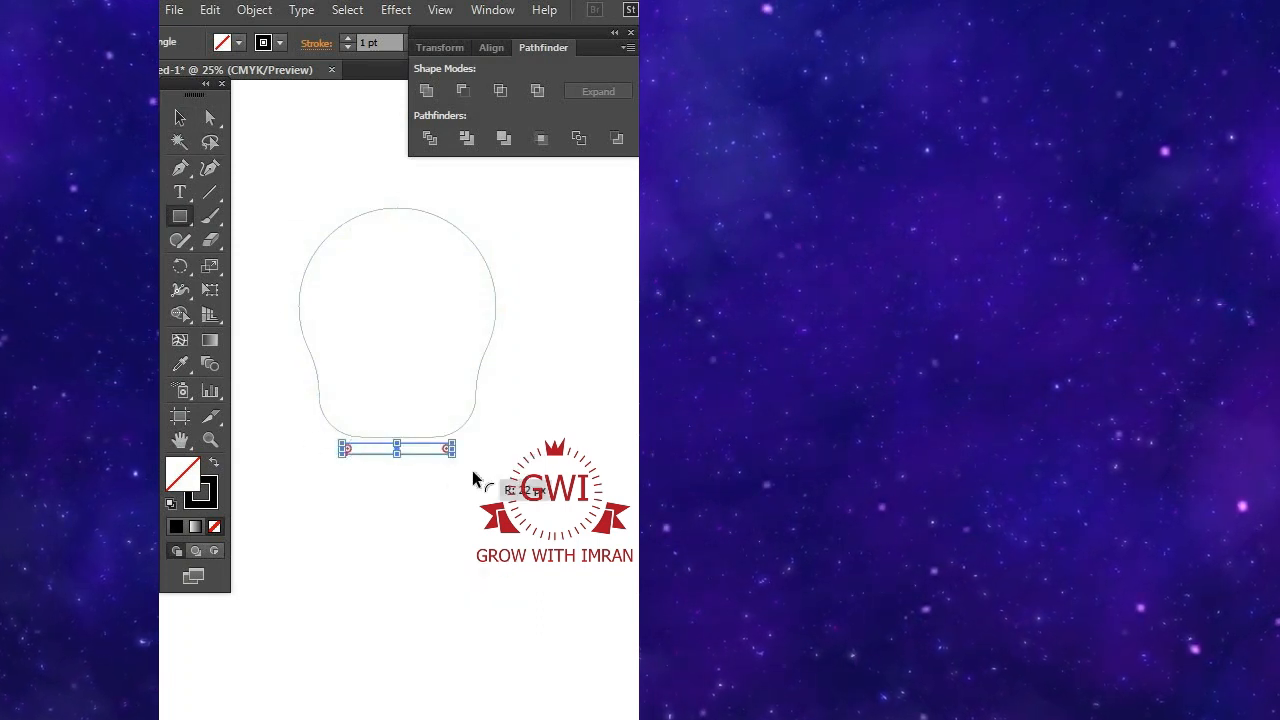
{"action": "left_click_drag", "start_coordinate": [377, 454], "coordinate": [380, 471]}
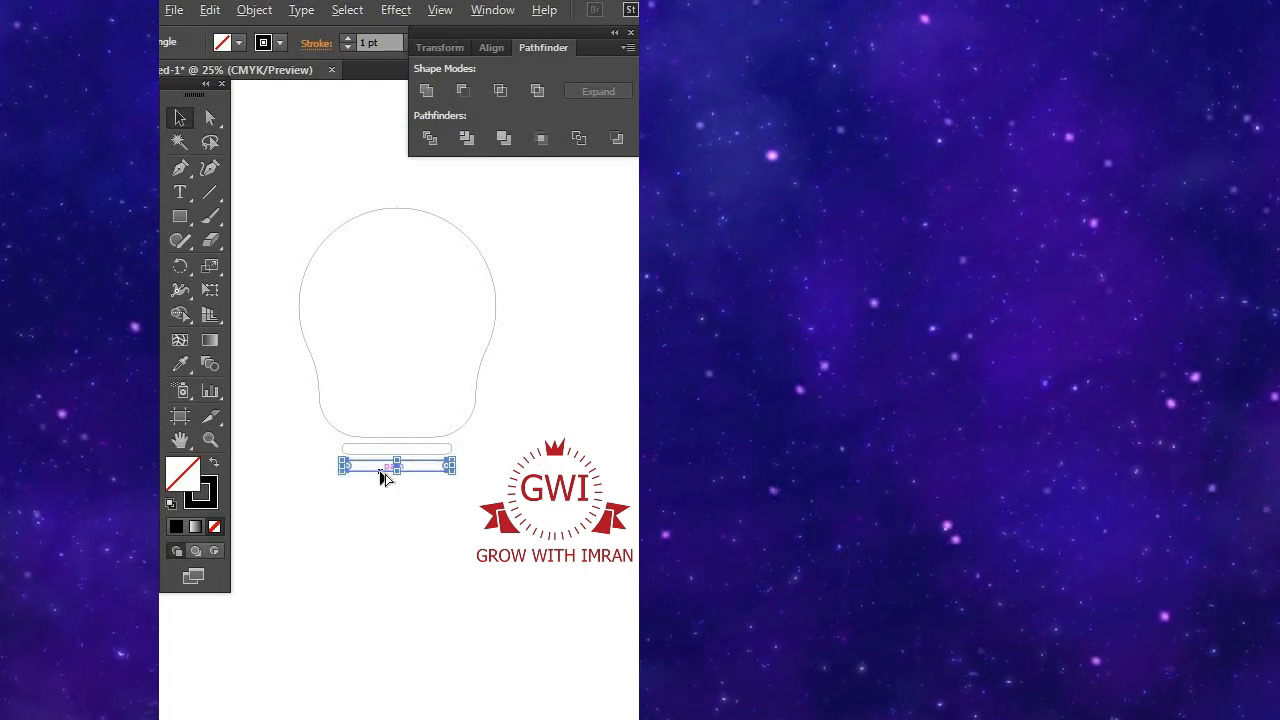
- Draw a small circle inside the bulb near its upper-left side as the start of the filament
{"action": "key", "text": "ctrl+shift+a"}
{"action": "key", "text": "ctrl+equal"}
{"action": "key", "text": "l"}
{"action": "left_click_drag", "start_coordinate": [312, 265], "coordinate": [364, 289]}
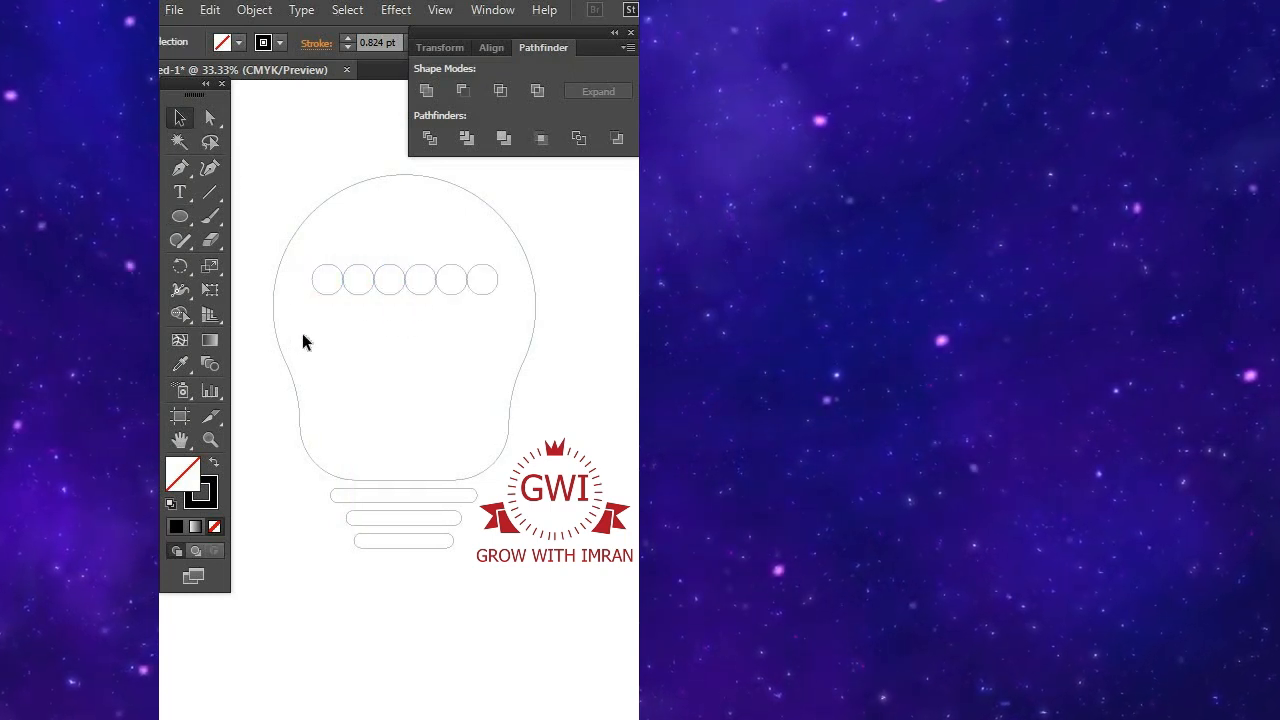
- Draw a curved filament line from the leftmost small circle down toward the bulb's base, and select the lowest base bar
{"action": "left_click", "coordinate": [312, 280]}
{"action": "left_click_drag", "start_coordinate": [326, 392], "coordinate": [323, 399]}
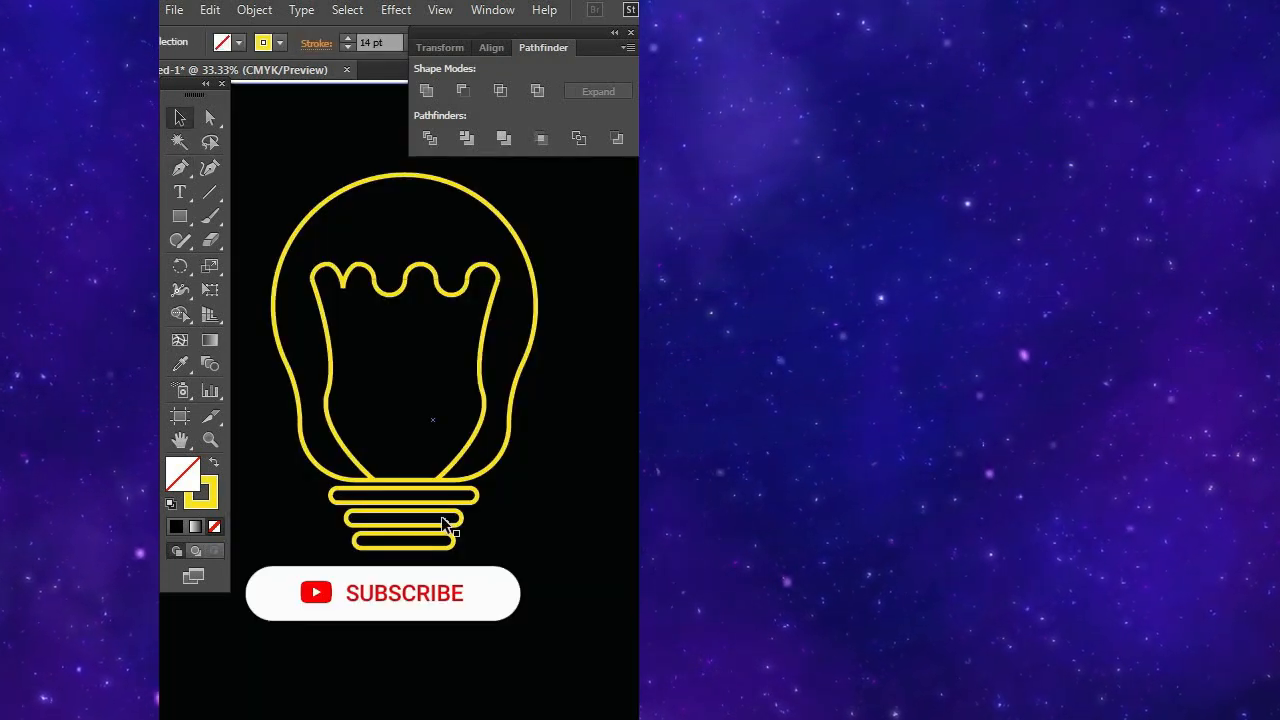
{"action": "left_click", "coordinate": [410, 553]}
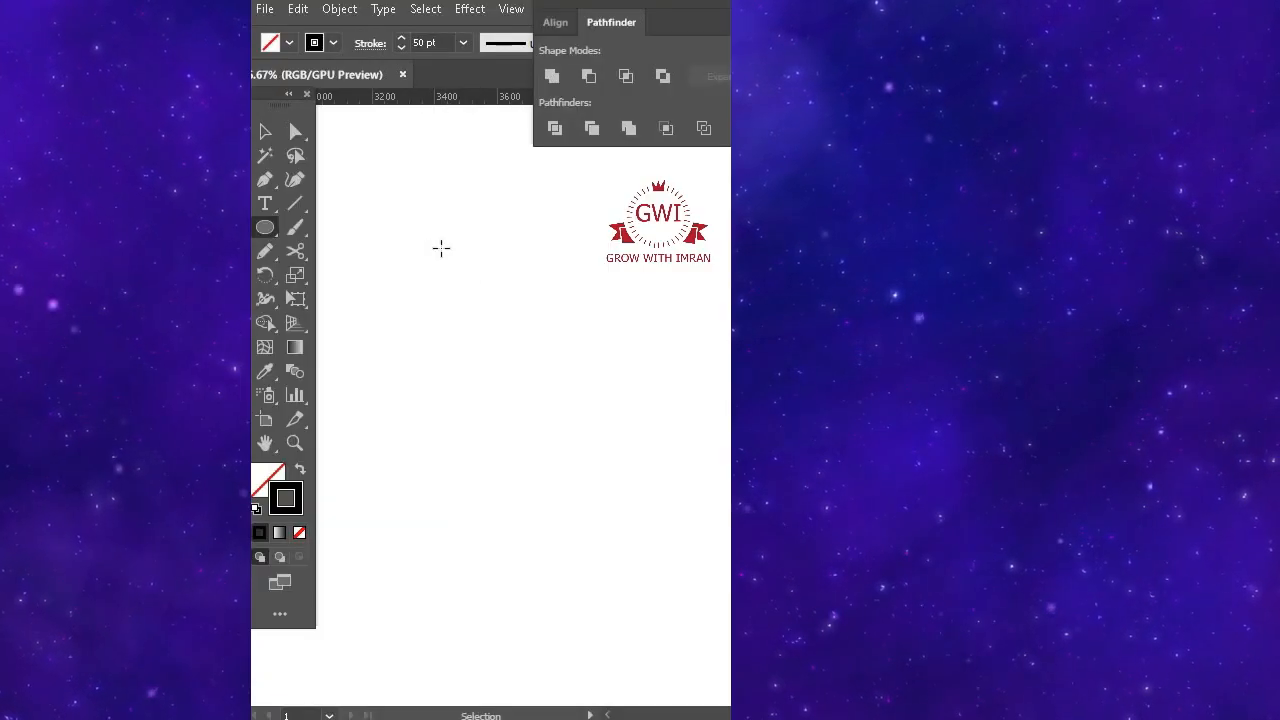
- Draw a circle with a 50 pt stroke and paste copies in place as smaller concentric rings around a solid center
{"action": "mouse_move", "coordinate": [420, 253]}
{"action": "left_mouse_down"}
{"action": "mouse_move", "coordinate": [452, 272]}
{"action": "mouse_move", "coordinate": [607, 463]}
{"action": "mouse_move", "coordinate": [664, 496]}
{"action": "mouse_move", "coordinate": [534, 451]}
{"action": "mouse_move", "coordinate": [575, 450]}
{"action": "mouse_move", "coordinate": [559, 451]}
{"action": "mouse_move", "coordinate": [540, 414]}
{"action": "mouse_move", "coordinate": [545, 424]}
{"action": "mouse_move", "coordinate": [497, 386]}
{"action": "left_mouse_up"}
{"action": "key", "text": "v"}
{"action": "key", "text": "ctrl+c"}
{"action": "key", "text": "ctrl+f"}
{"action": "key", "text": "ctrl+c"}
{"action": "key", "text": "ctrl+f"}
{"action": "key", "text": "ctrl+c"}
{"action": "key", "text": "ctrl+f"}
{"action": "key", "text": "shift+x"}
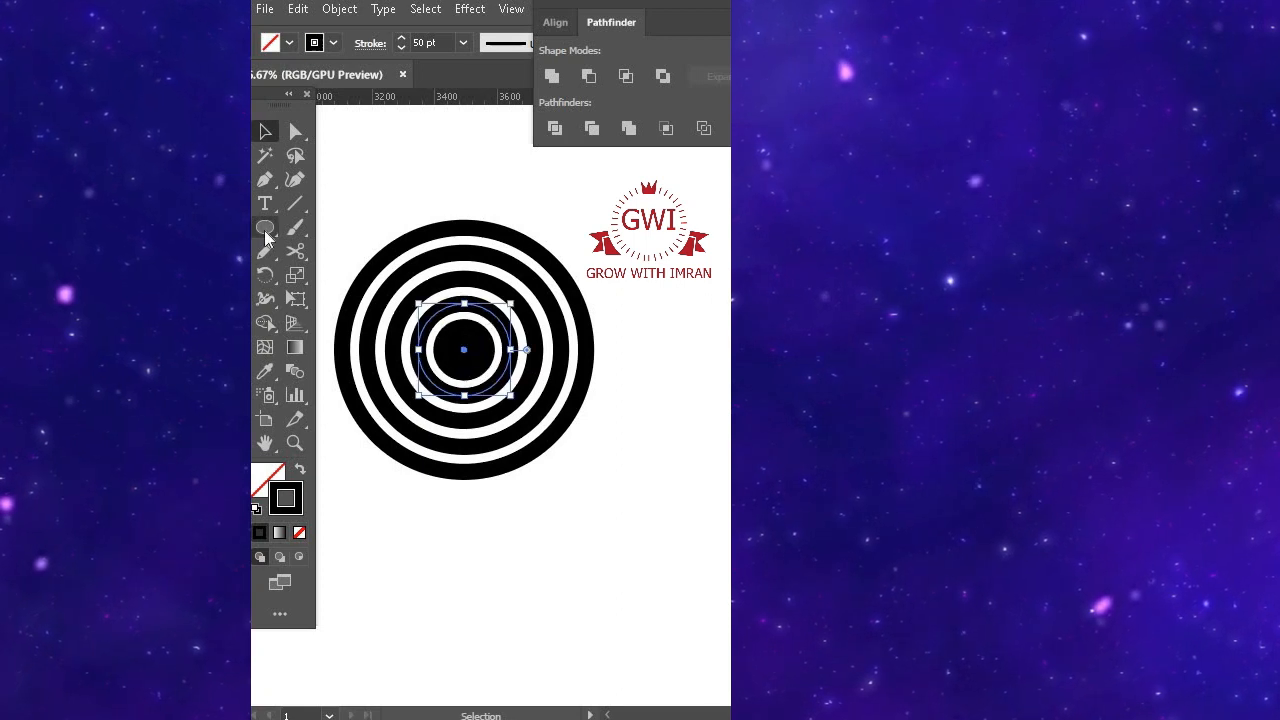
- Draw a square from the rings' center enclosing the outer ring, with a 10 pt stroke aligned to the inside
{"action": "left_click_drag", "start_coordinate": [463, 349], "coordinate": [594, 422]}
{"action": "key", "text": "v"}
{"action": "left_click", "coordinate": [418, 42]}
{"action": "scroll", "coordinate": [418, 42], "scroll_direction": "down", "scroll_amount": 20}
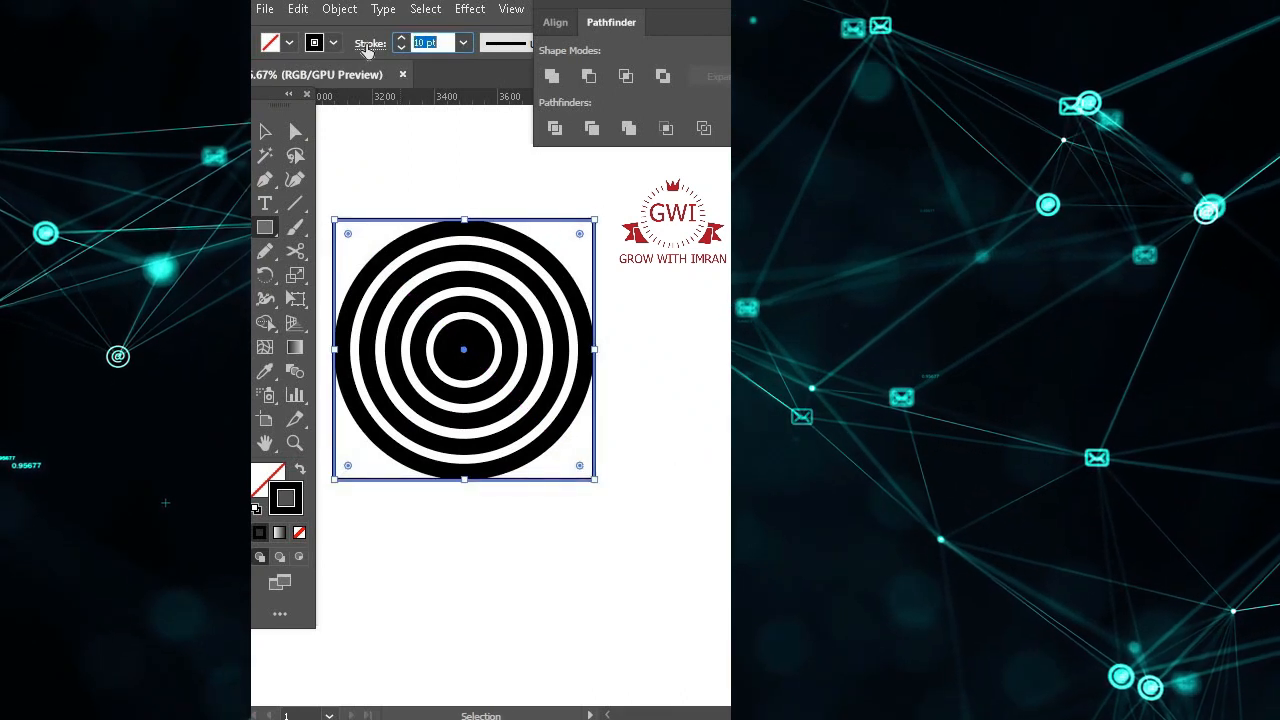
{"action": "left_click", "coordinate": [370, 44]}
{"action": "left_click", "coordinate": [269, 148]}
{"action": "left_click", "coordinate": [330, 197]}
- Draw straight diagonal lines across the square from corner to corner
{"action": "key", "text": "p"}
{"action": "left_click", "coordinate": [335, 221]}
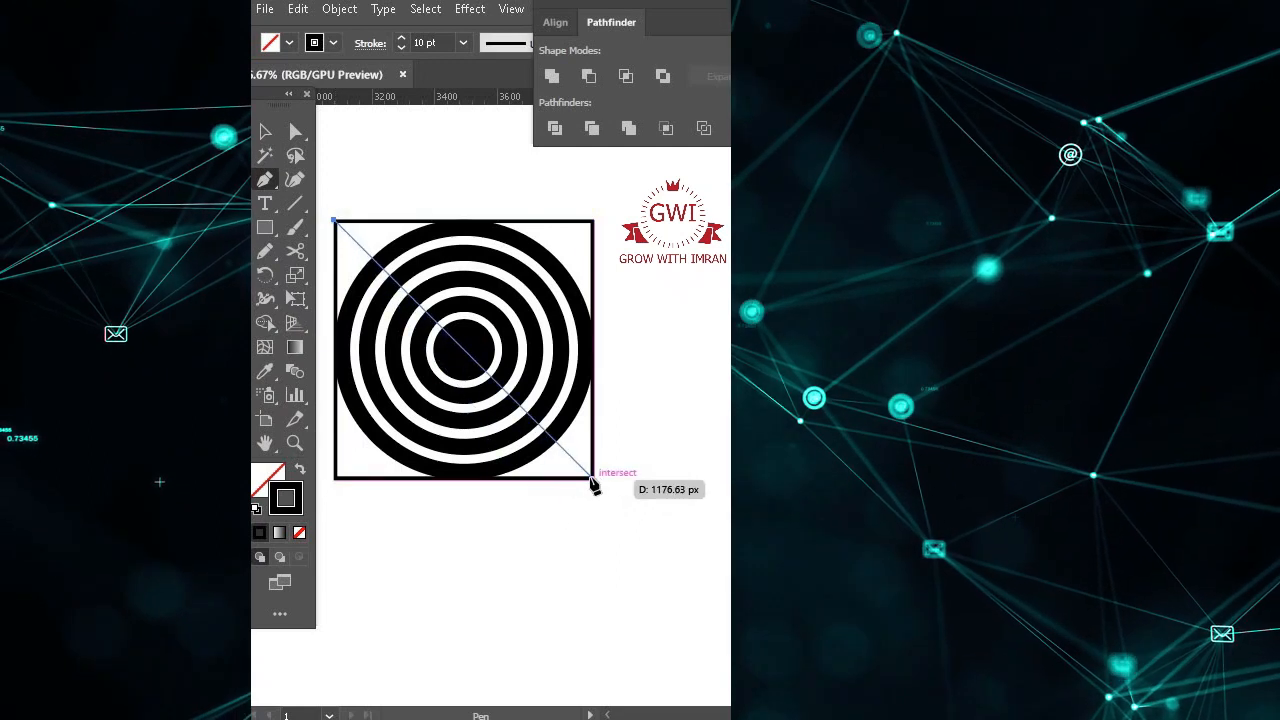
{"action": "left_click", "coordinate": [593, 479]}
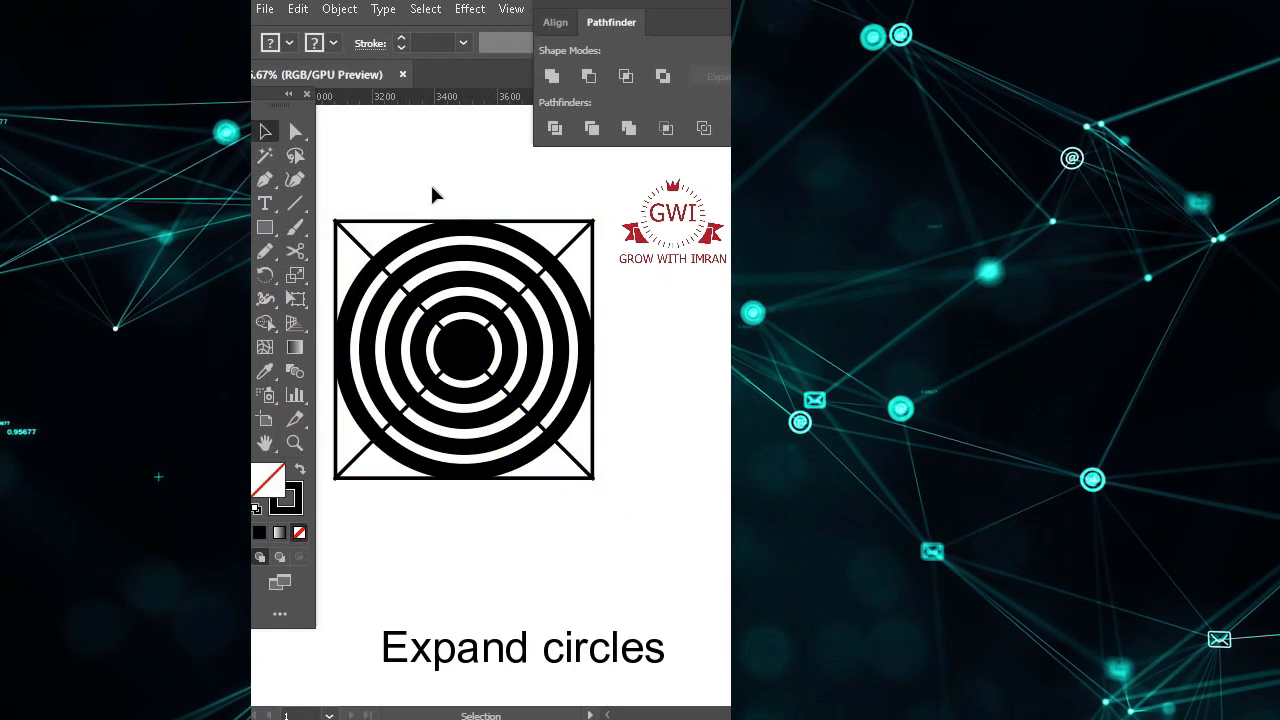
- Select the concentric rings and expand their strokes into filled shapes
{"action": "left_click", "coordinate": [457, 245]}
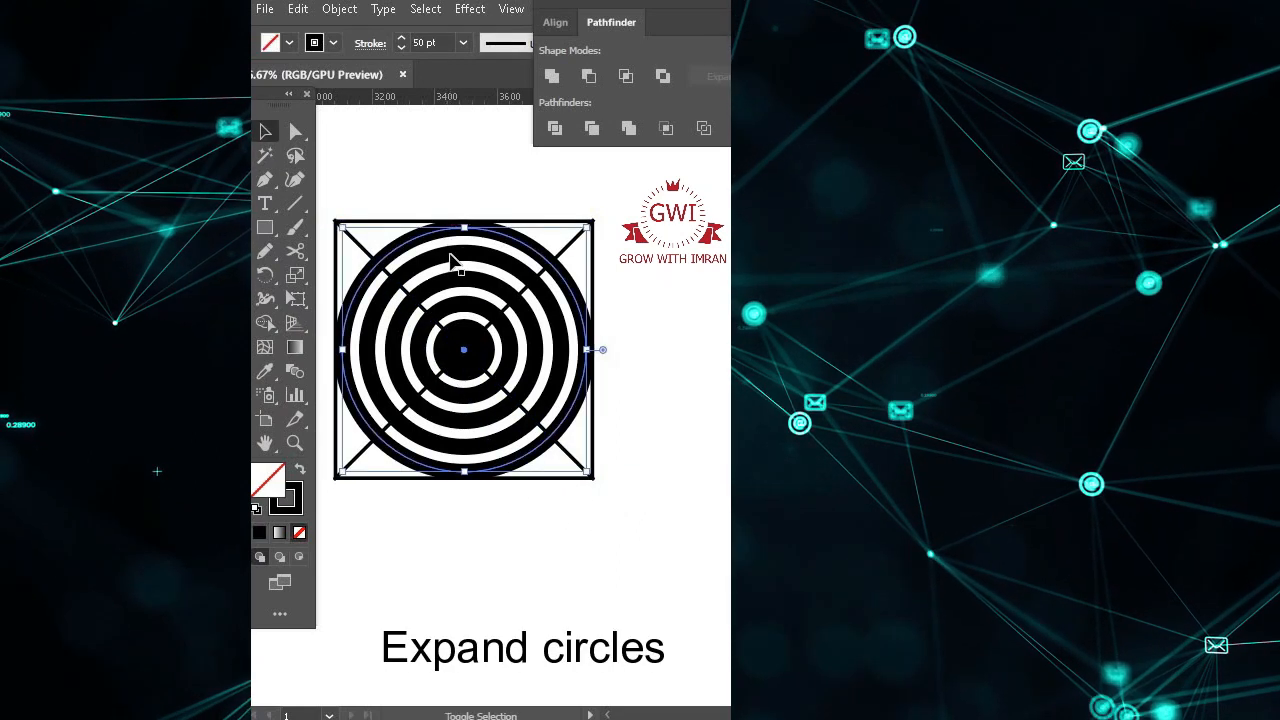
{"action": "left_click", "coordinate": [339, 9]}
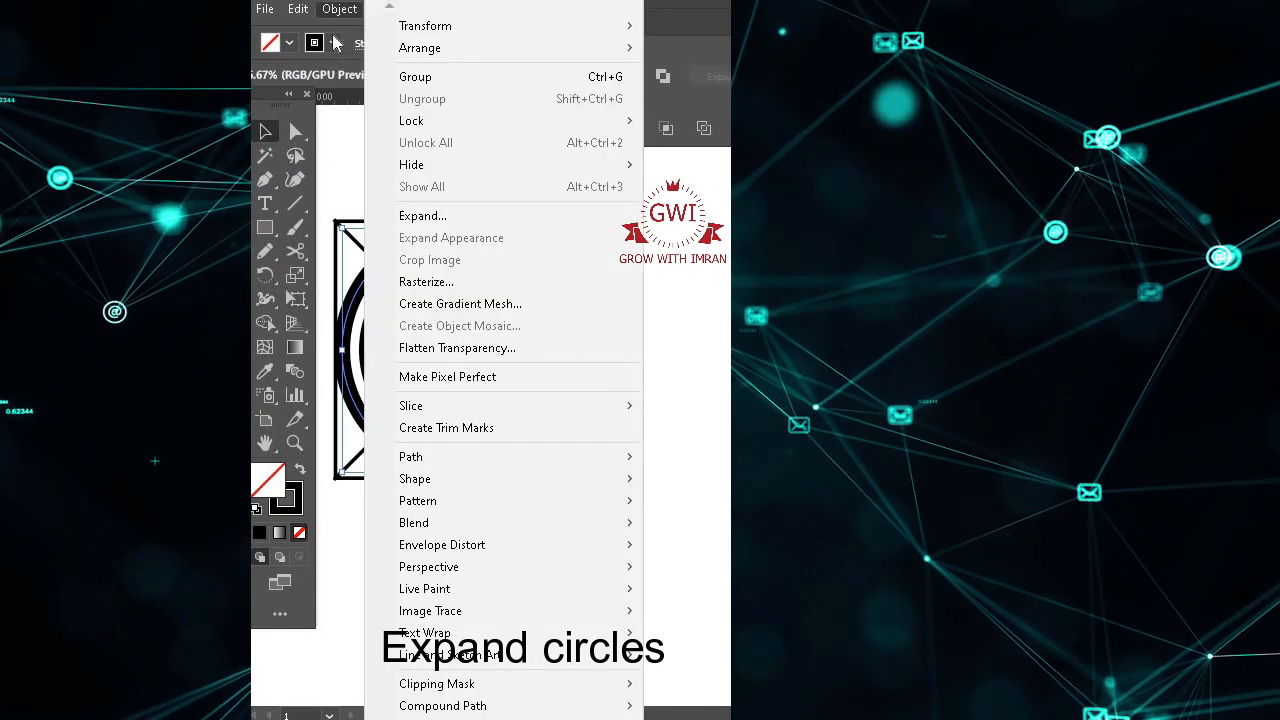
{"action": "left_click", "coordinate": [414, 214]}
{"action": "left_click", "coordinate": [649, 501]}
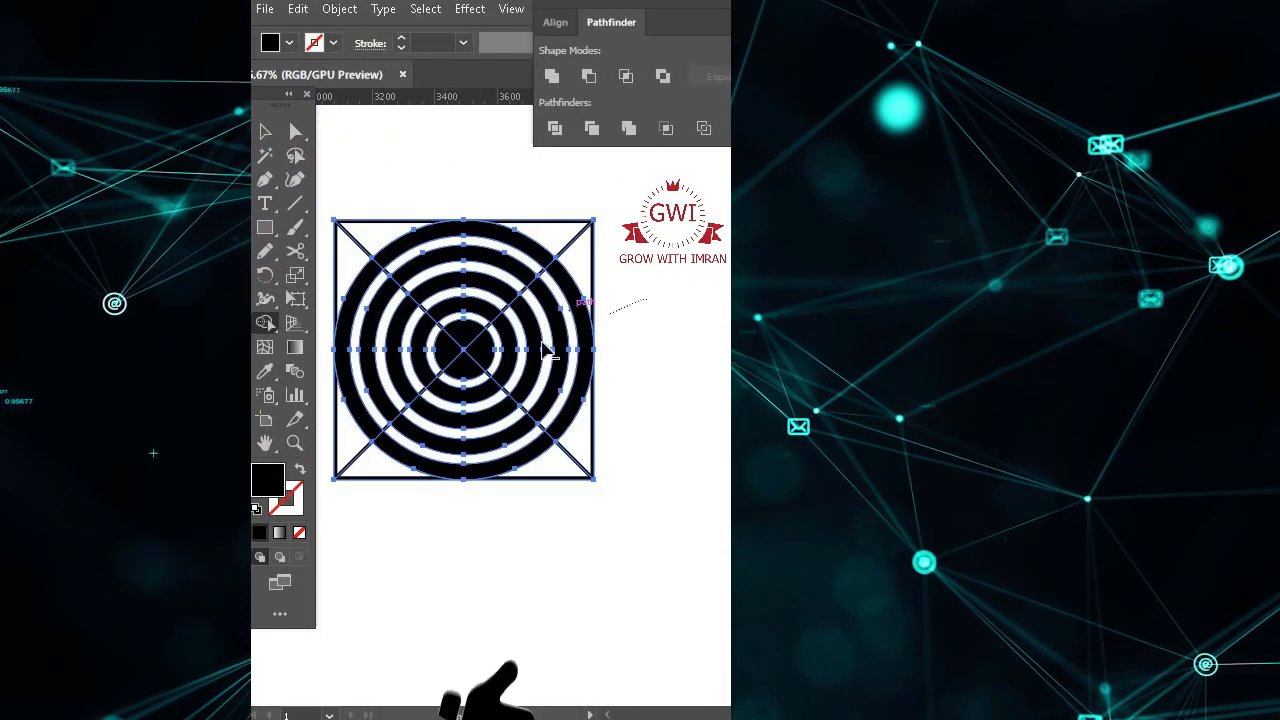
- Remove the side and lower sections with the Shape Builder tool and delete the leftover fragments below the upper wedge
{"action": "mouse_move", "coordinate": [600, 300]}
{"action": "left_mouse_down"}
{"action": "mouse_move", "coordinate": [590, 330]}
{"action": "mouse_move", "coordinate": [350, 348]}
{"action": "mouse_move", "coordinate": [332, 408]}
{"action": "mouse_move", "coordinate": [395, 460]}
{"action": "mouse_move", "coordinate": [463, 409]}
{"action": "mouse_move", "coordinate": [580, 437]}
{"action": "mouse_move", "coordinate": [477, 507]}
{"action": "left_mouse_up"}
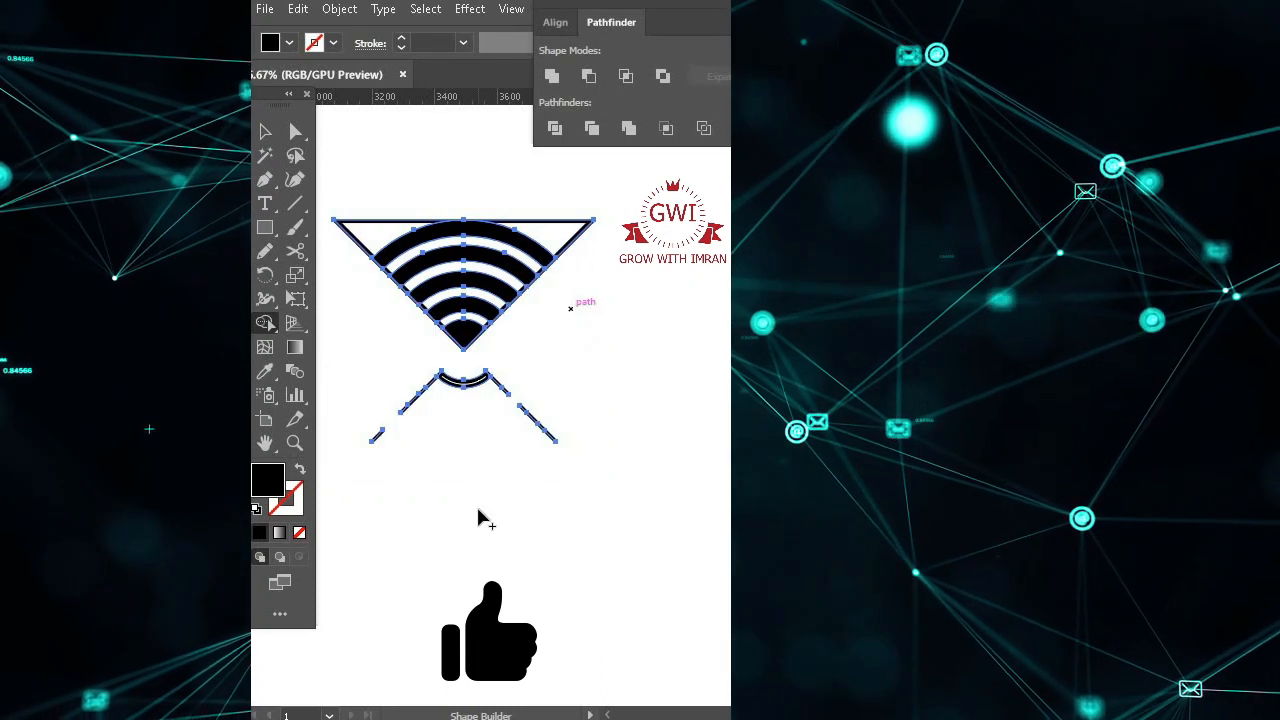
{"action": "key", "text": "v"}
{"action": "left_click_drag", "start_coordinate": [668, 357], "coordinate": [360, 498]}
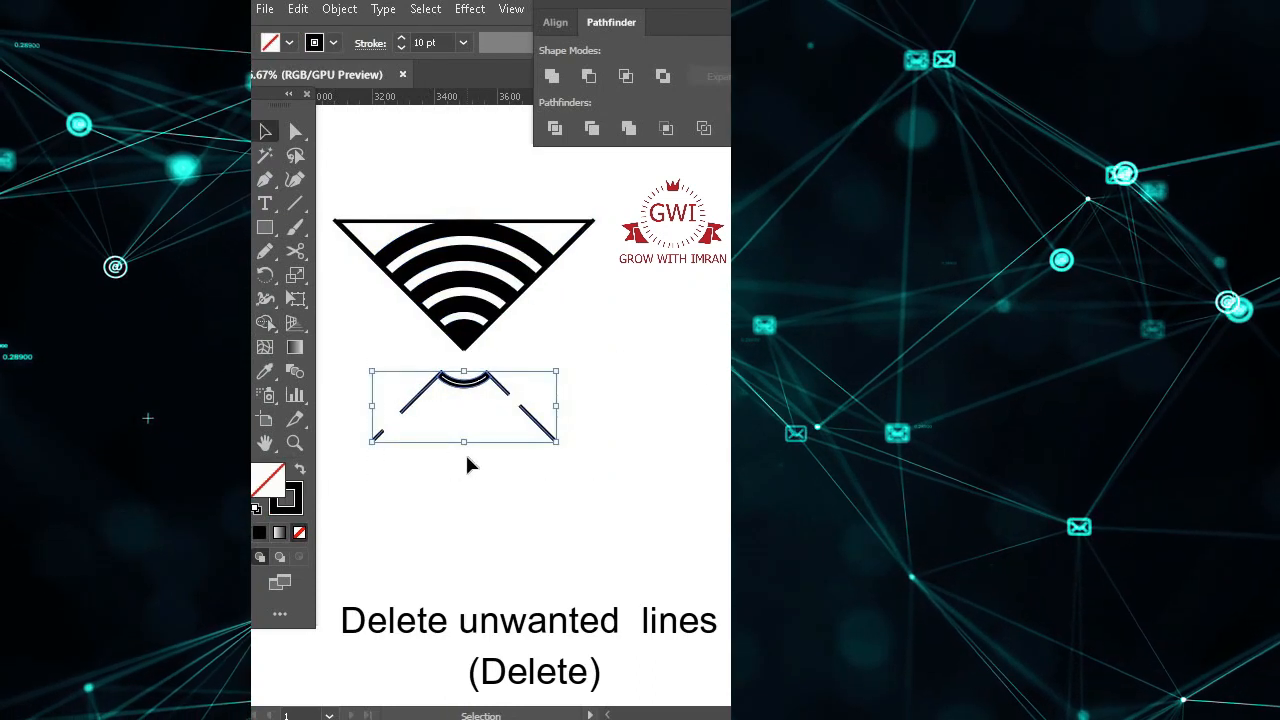
{"action": "key", "text": "Delete"}
- Delete the remaining square edge and diagonal lines around the ring wedge
{"action": "left_click", "coordinate": [566, 250]}
{"action": "key", "text": "Delete"}
{"action": "left_click", "coordinate": [568, 251]}
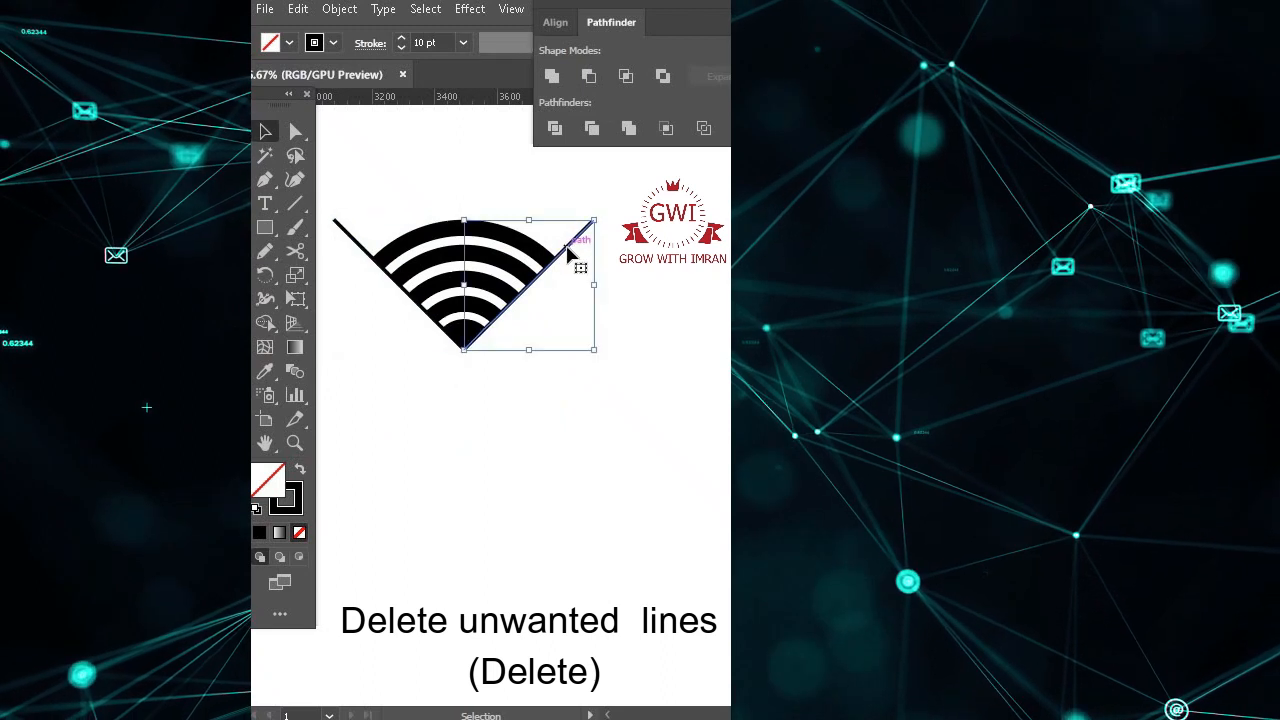
{"action": "key", "text": "Delete"}
{"action": "left_click", "coordinate": [366, 258]}
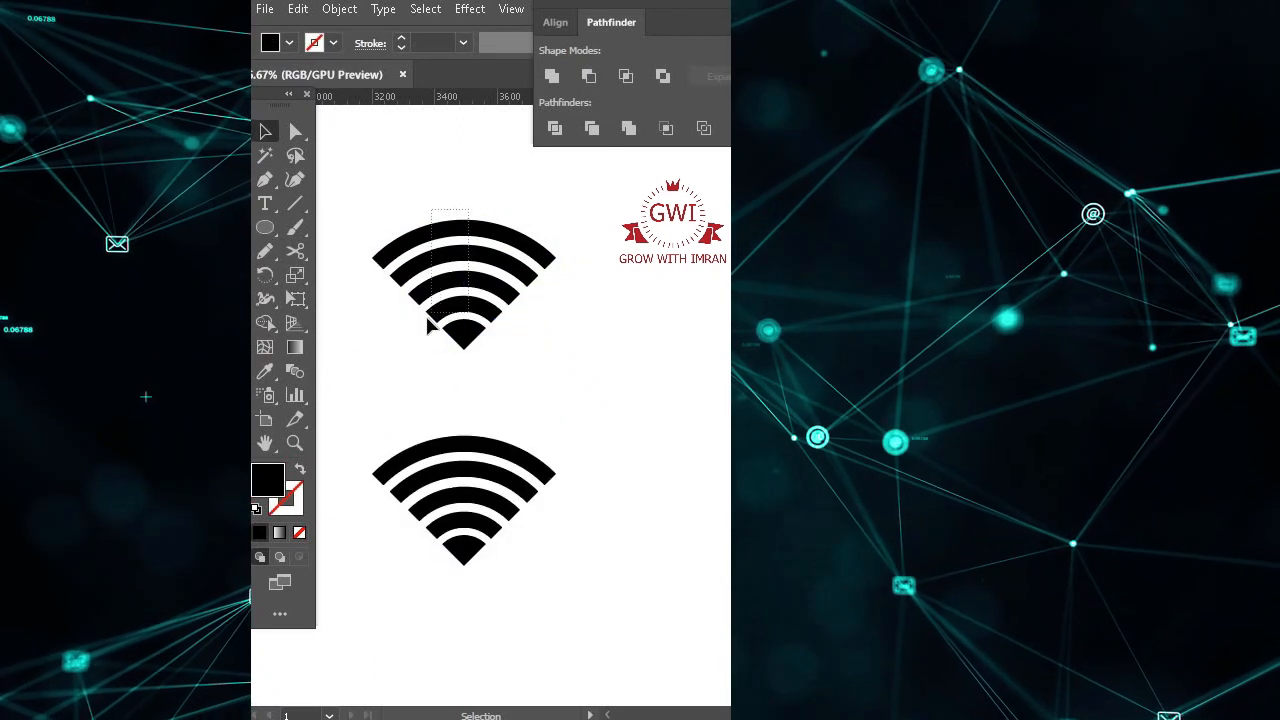
- Round the corners of the upper Wi-Fi symbol's arcs and replace its lowest wedge with a small circle
{"action": "left_click_drag", "start_coordinate": [410, 308], "coordinate": [410, 310]}
{"action": "key", "text": "a"}
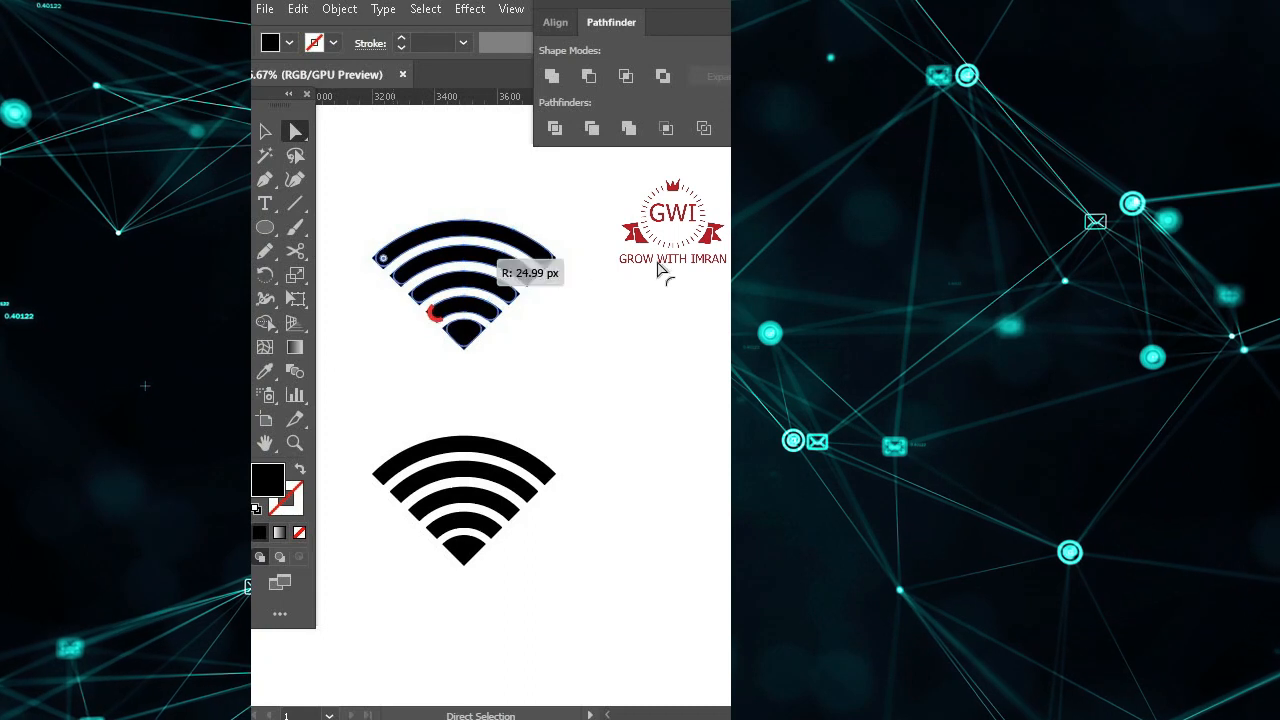
{"action": "key", "text": "v"}
{"action": "left_click", "coordinate": [470, 334]}
{"action": "key", "text": "Delete"}
{"action": "key", "text": "l"}
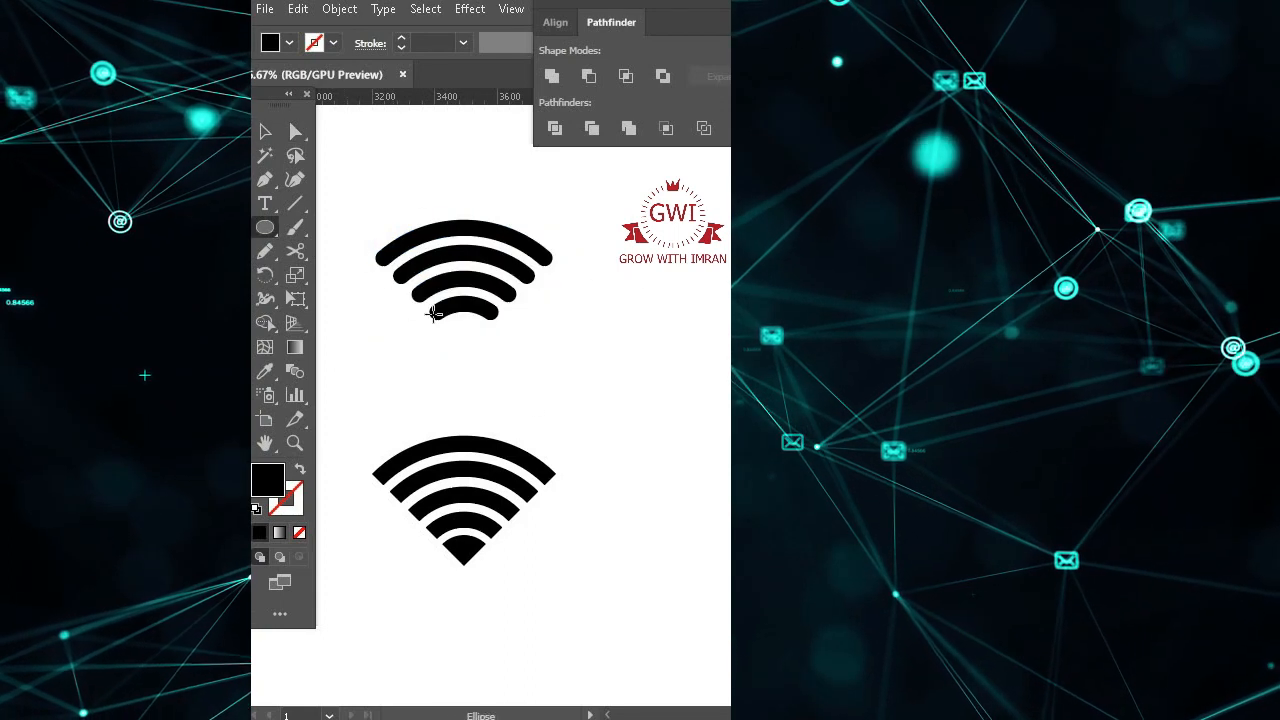
{"action": "left_click_drag", "start_coordinate": [464, 324], "coordinate": [466, 328]}
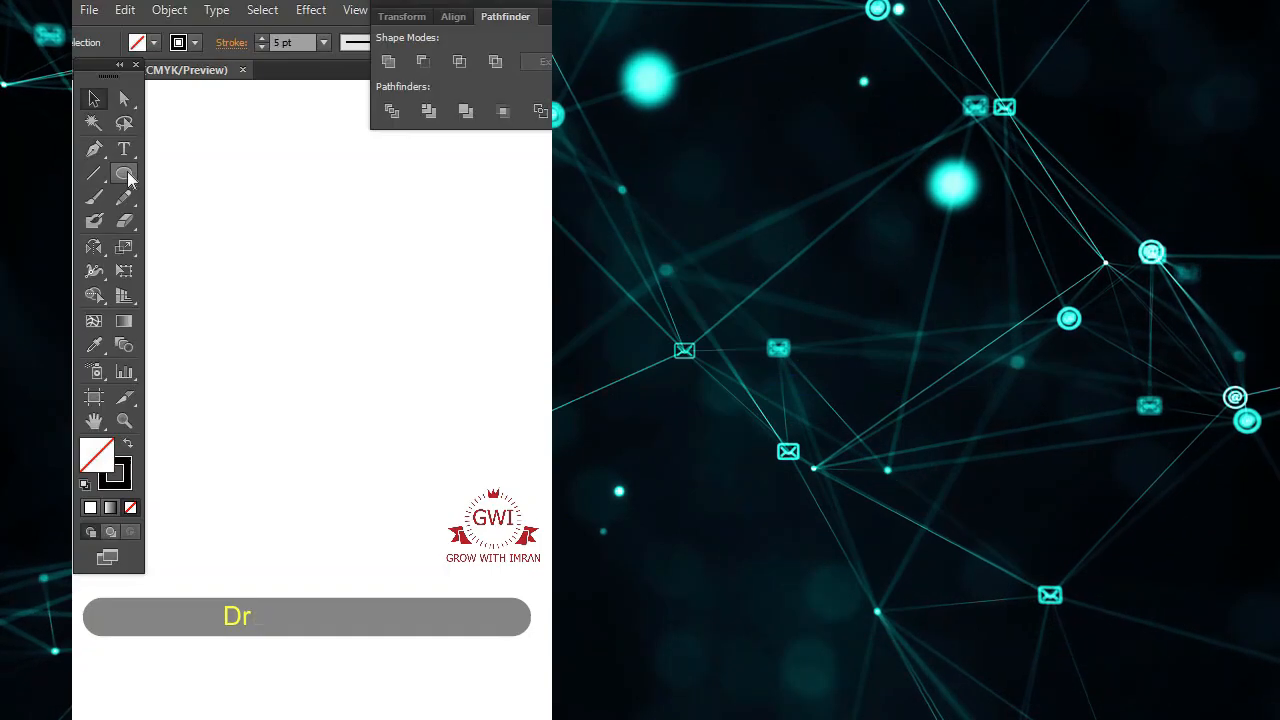
- Draw a circle and a short vertical line segment centred just above it
{"action": "left_click", "coordinate": [124, 174]}
{"action": "left_click_drag", "start_coordinate": [243, 280], "coordinate": [322, 345]}
{"action": "key", "text": "p"}
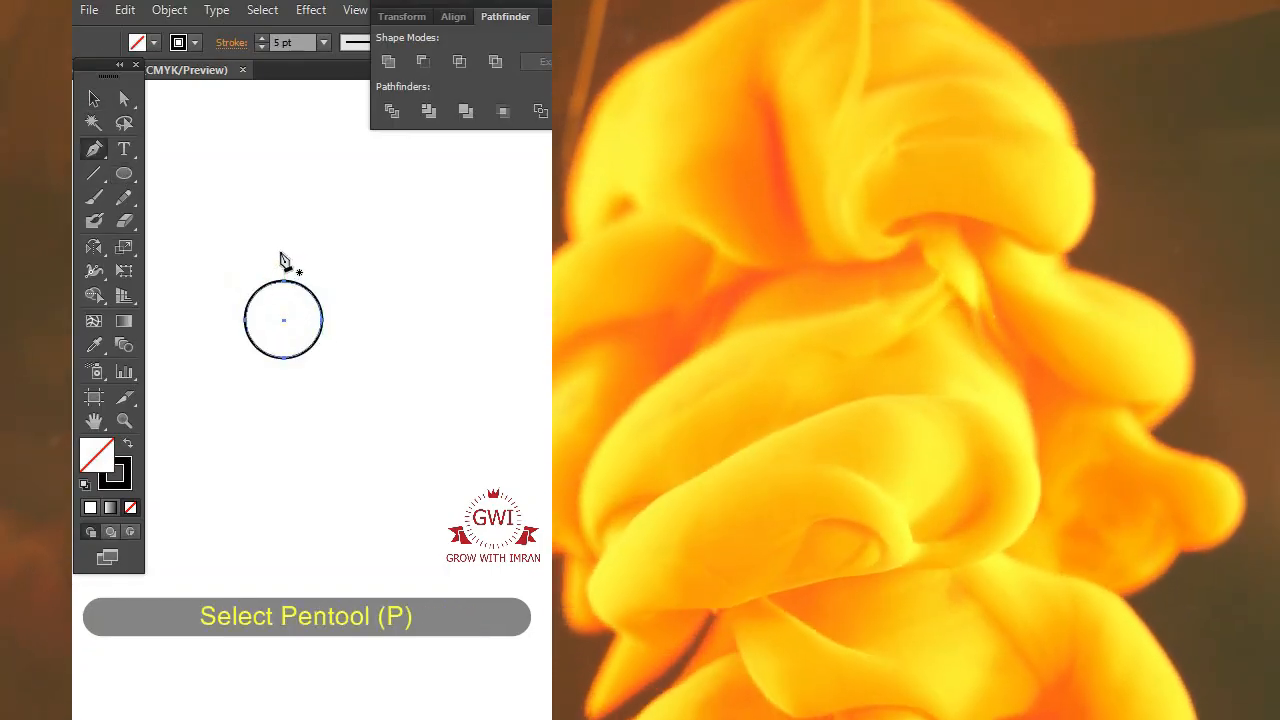
{"action": "left_click", "coordinate": [284, 252]}
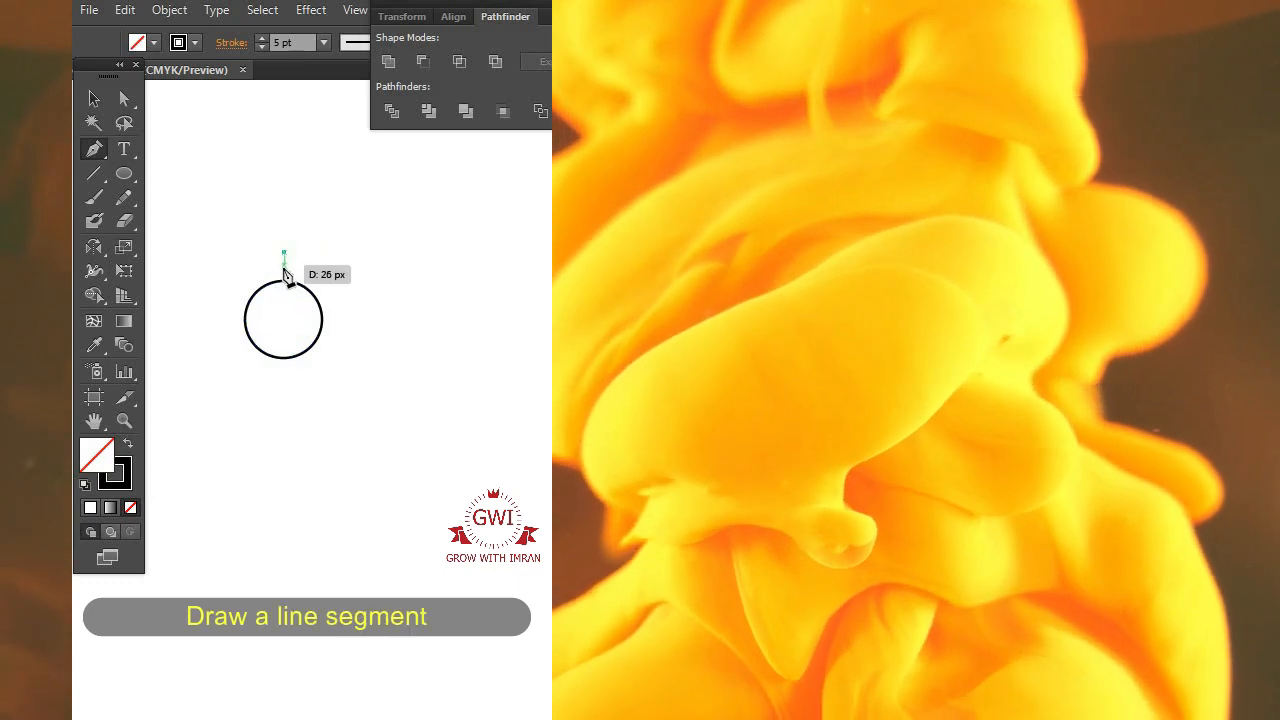
{"action": "left_click", "coordinate": [284, 273]}
- Set the short line's stroke weight to 10 pt and round its ends
{"action": "key", "text": "v"}
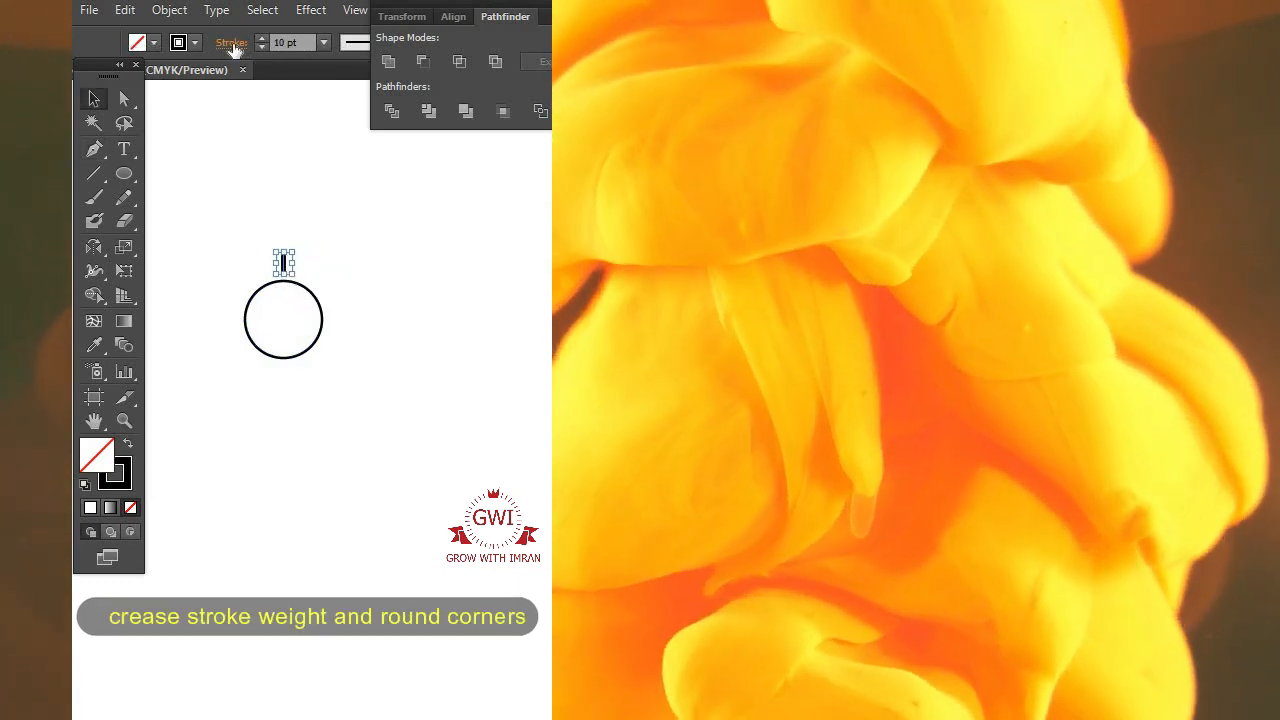
{"action": "left_click", "coordinate": [231, 44]}
{"action": "left_click", "coordinate": [390, 253]}
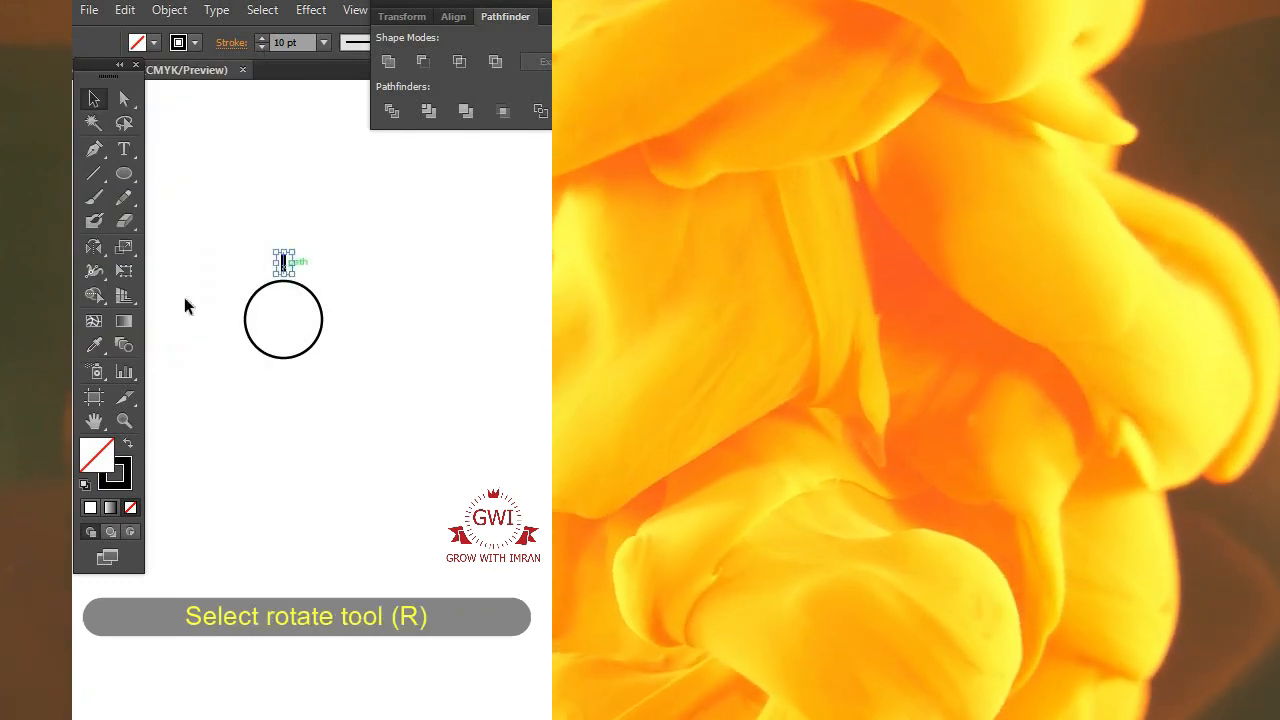
- Rotate a copy of the line -45° about the circle's centre and repeat it to make eight evenly spaced rays
{"action": "left_click_drag", "start_coordinate": [97, 250], "coordinate": [156, 248]}
{"action": "left_click", "coordinate": [284, 320]}
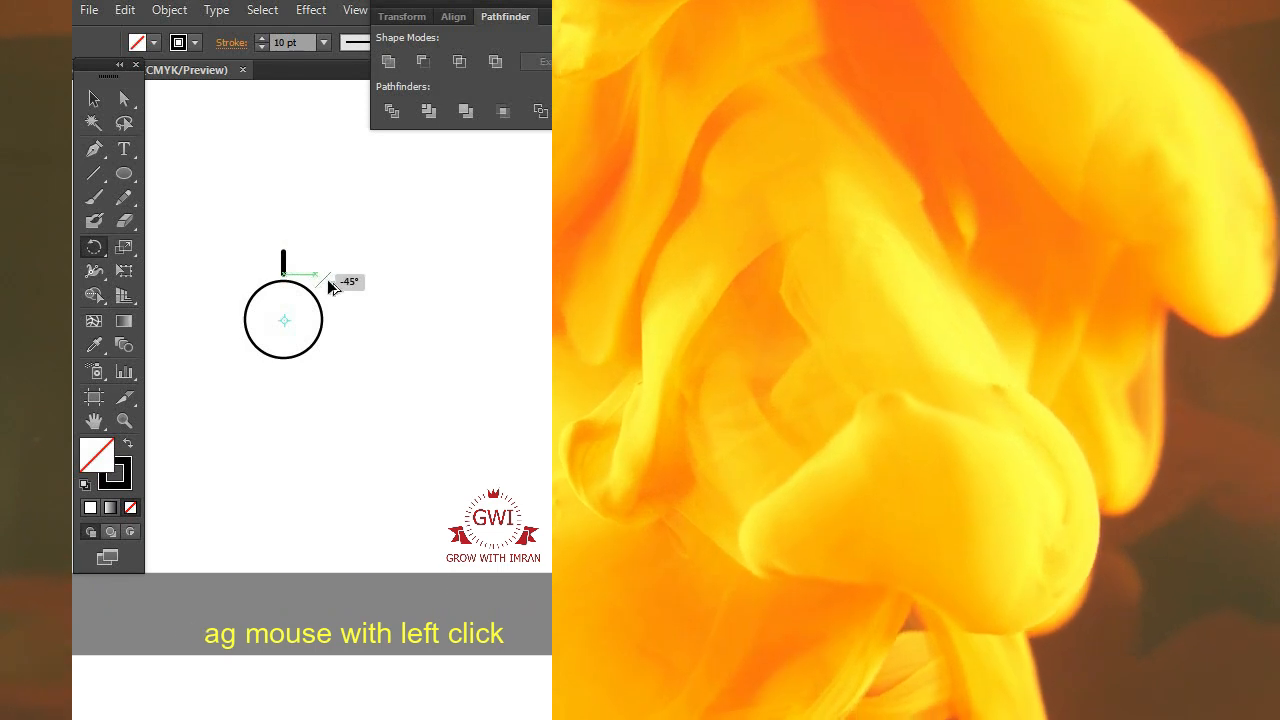
{"action": "left_click_drag", "start_coordinate": [327, 283], "coordinate": [336, 291]}
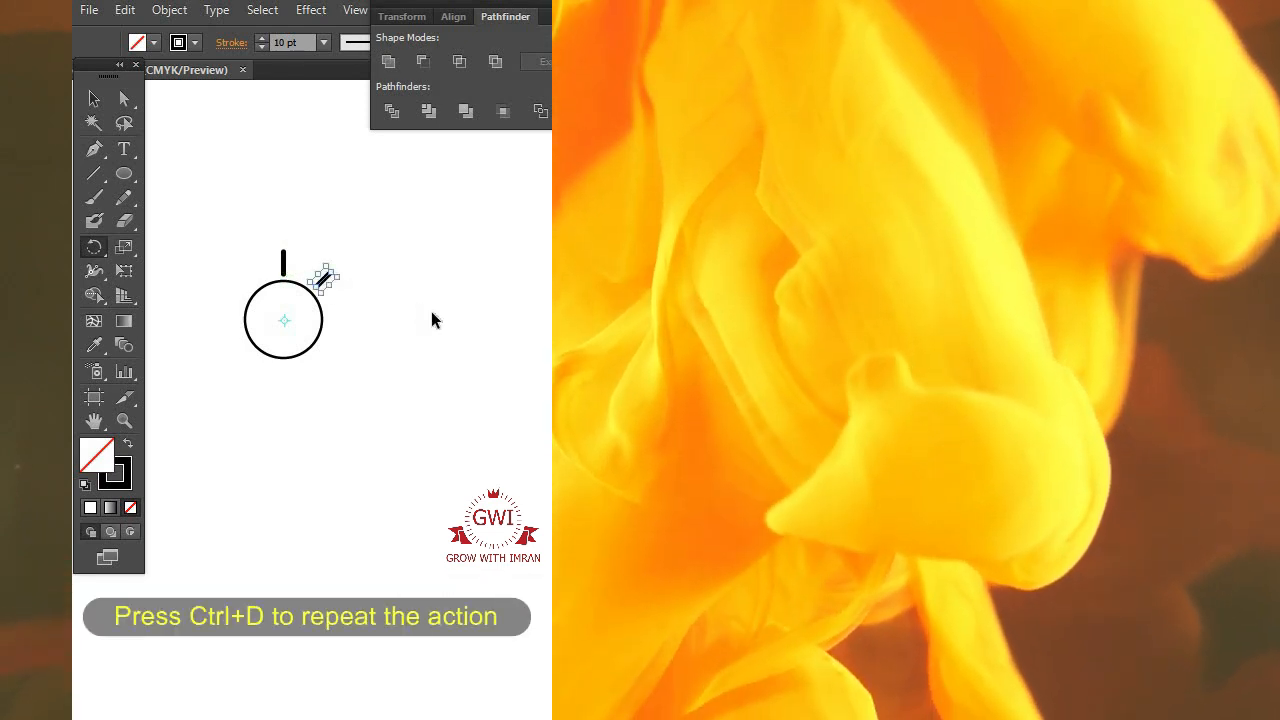
{"action": "key", "text": "ctrl+d"}
{"action": "key", "text": "ctrl+d"}
{"action": "key", "text": "ctrl+d"}
{"action": "key", "text": "ctrl+d"}
{"action": "key", "text": "ctrl+d"}
{"action": "key", "text": "ctrl+d"}
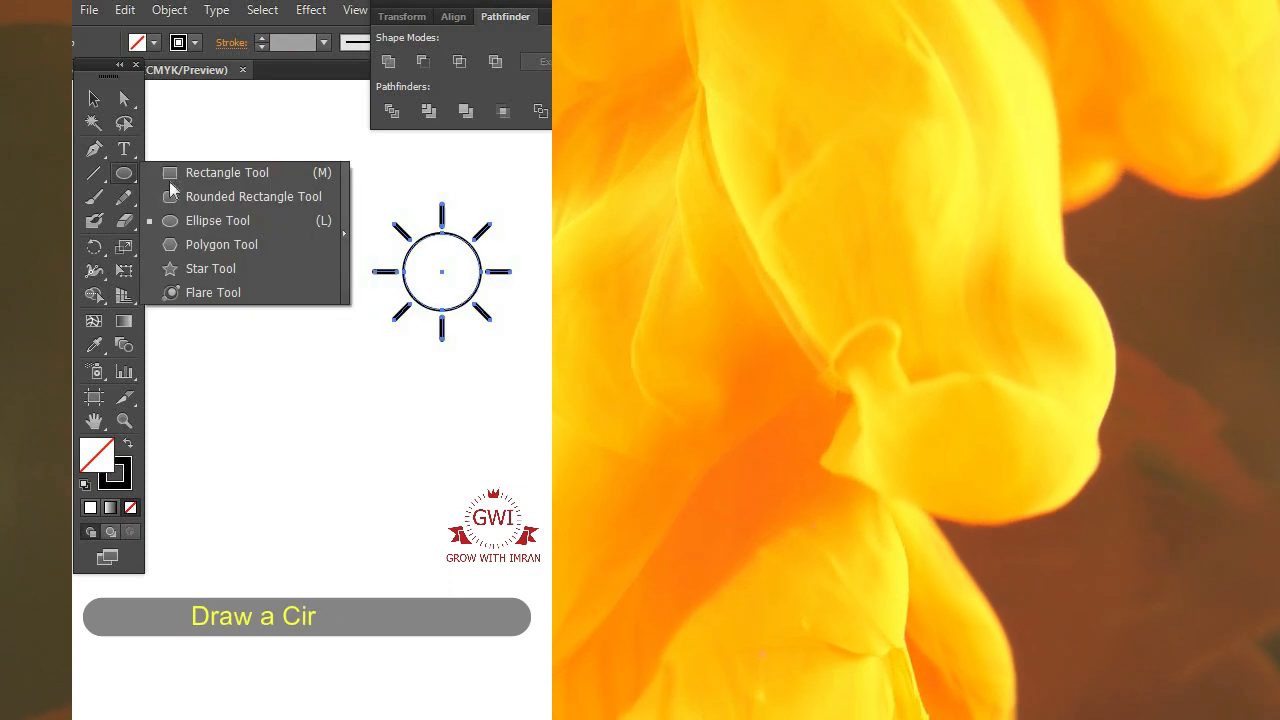
- Arrange five overlapping circles in an arch below the sun, with the largest in the middle, and unite them into one outline
{"action": "left_click_drag", "start_coordinate": [169, 181], "coordinate": [190, 220]}
{"action": "left_click_drag", "start_coordinate": [259, 430], "coordinate": [433, 550]}
{"action": "key", "text": "v"}
{"action": "left_click", "coordinate": [424, 501]}
{"action": "left_click", "coordinate": [396, 513]}
{"action": "left_click", "coordinate": [322, 490]}
{"action": "left_click_drag", "start_coordinate": [322, 490], "coordinate": [217, 490]}
{"action": "left_click_drag", "start_coordinate": [368, 562], "coordinate": [185, 567]}
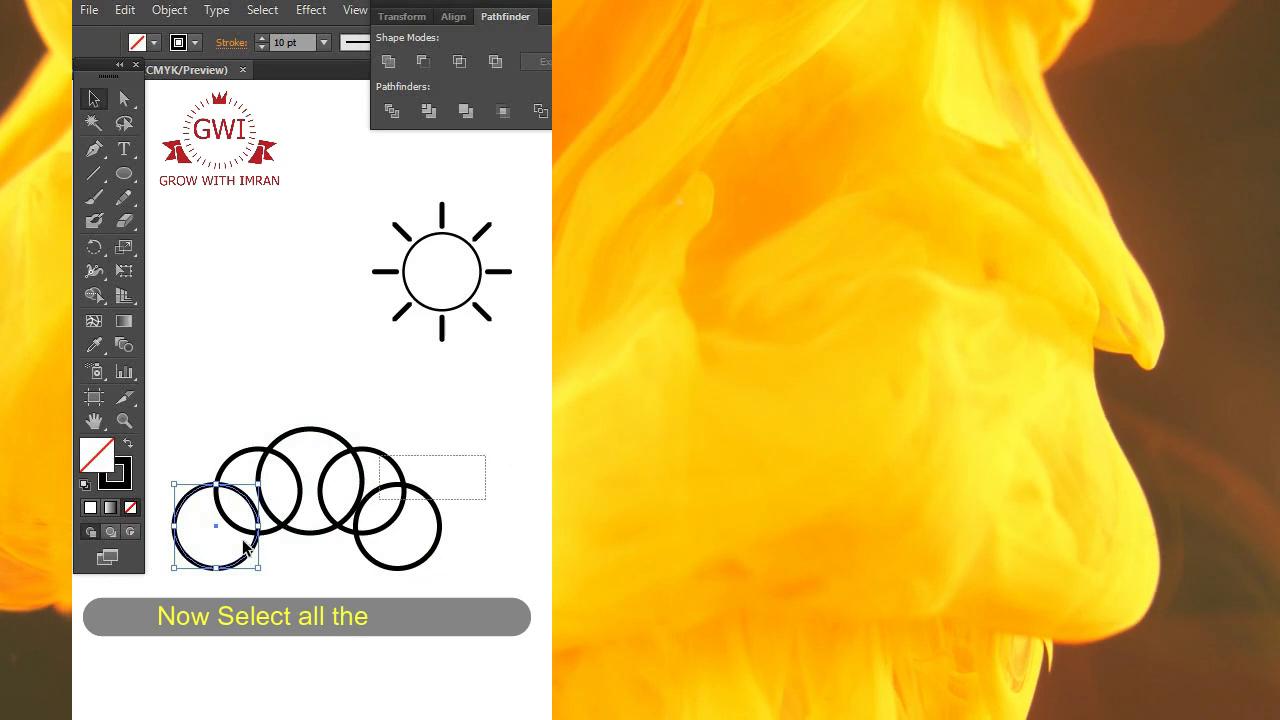
{"action": "key", "text": "ctrl+a"}
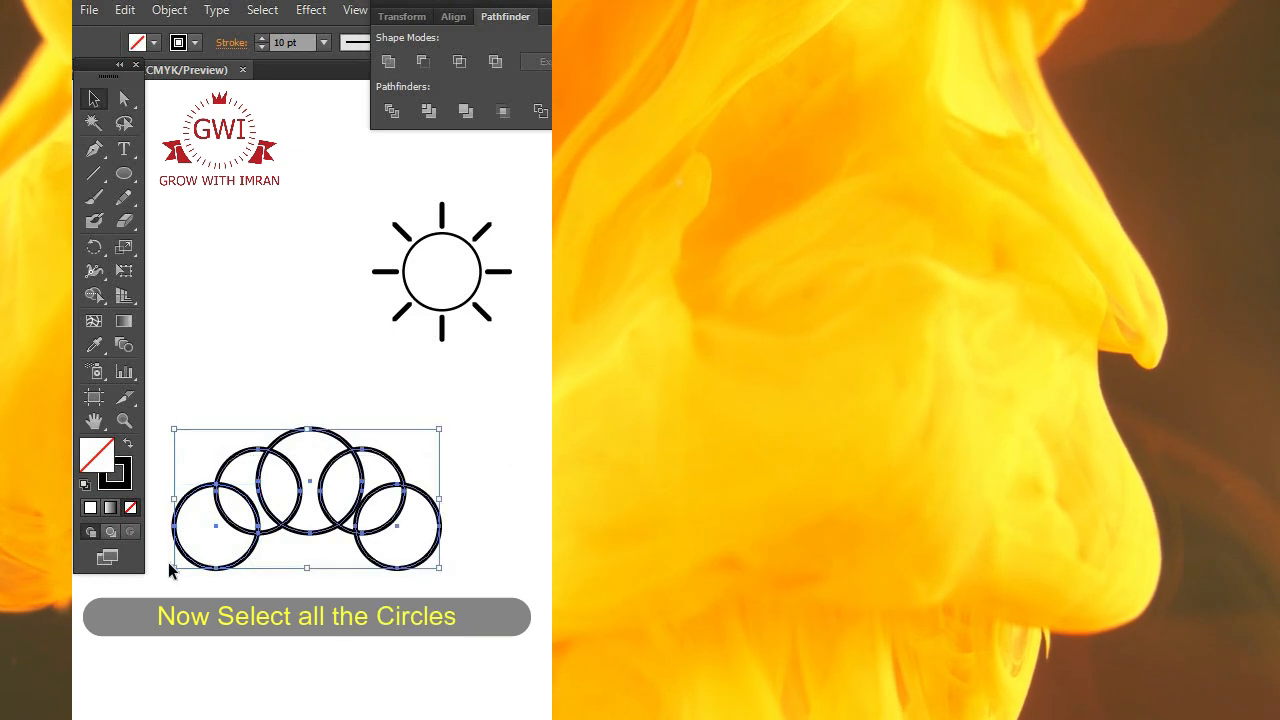
{"action": "left_click", "coordinate": [390, 62]}
- Cut the cloud flat along its base by subtracting a rectangle with Minus Front, and move the cloud up toward the sun
{"action": "key", "text": "m"}
{"action": "left_click_drag", "start_coordinate": [178, 526], "coordinate": [476, 583]}
{"action": "key", "text": "v"}
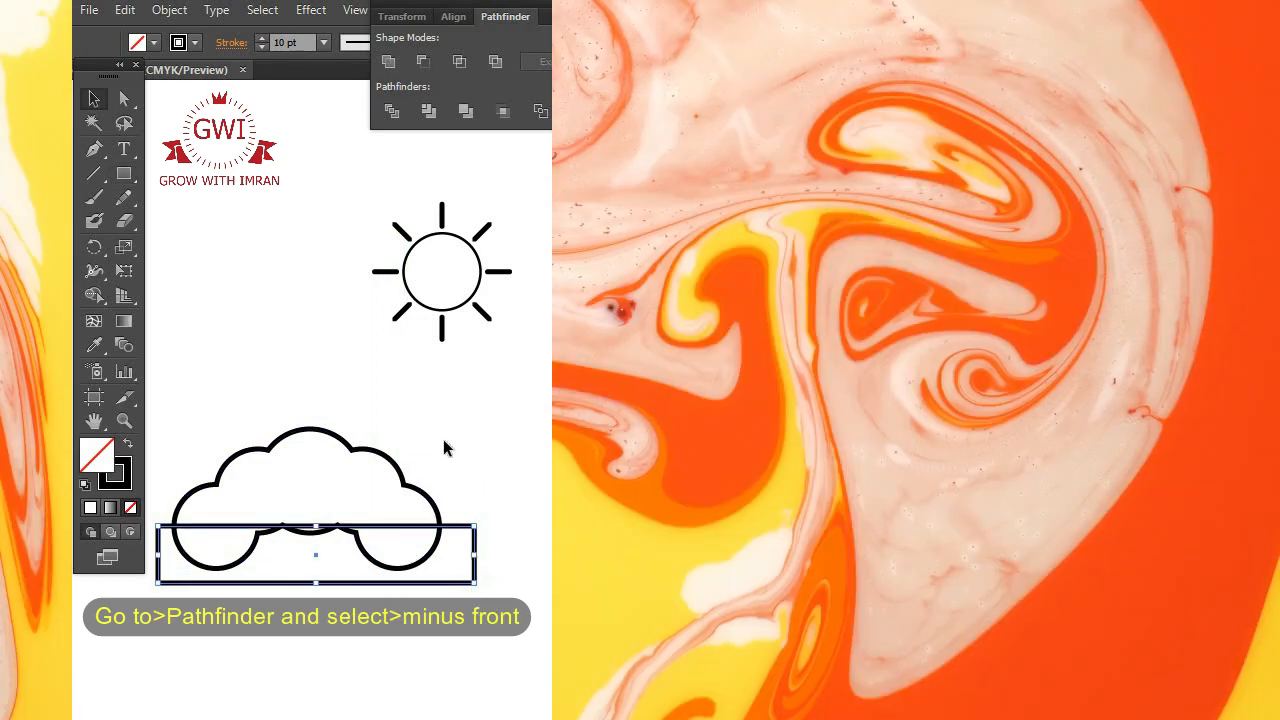
{"action": "key", "text": "ctrl+a"}
{"action": "left_click", "coordinate": [422, 61]}
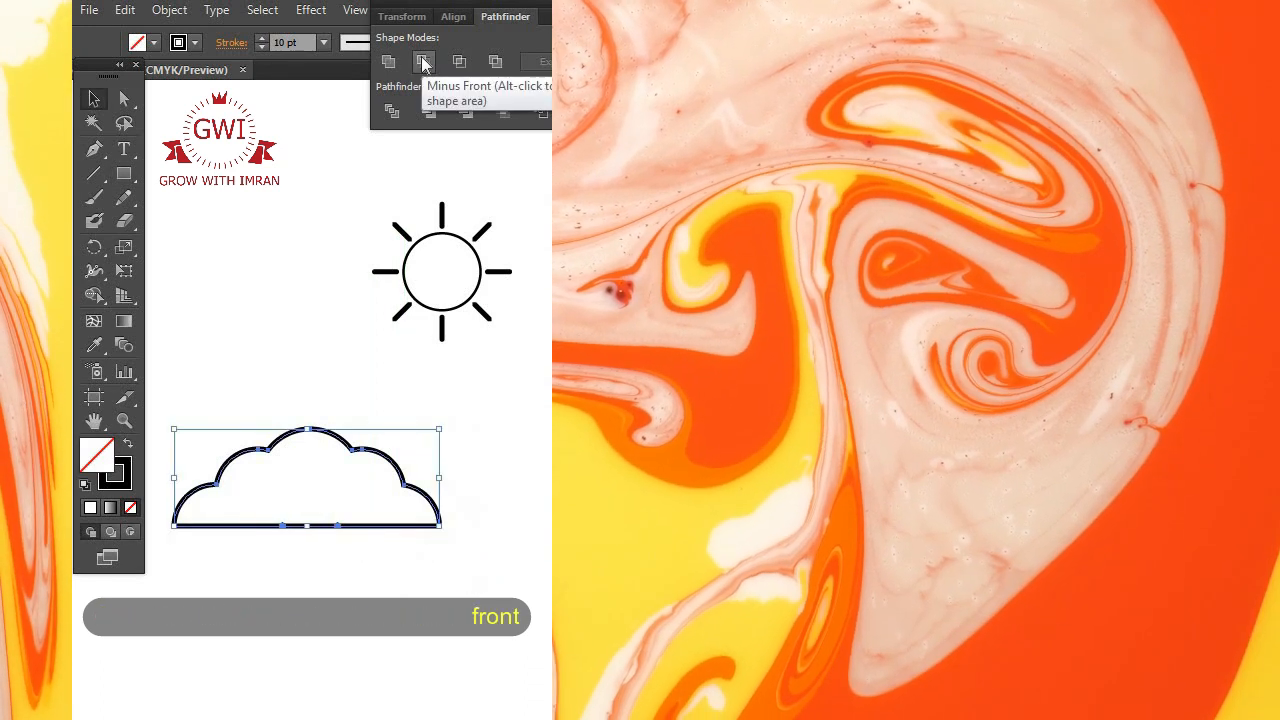
{"action": "left_click_drag", "start_coordinate": [437, 528], "coordinate": [436, 380]}
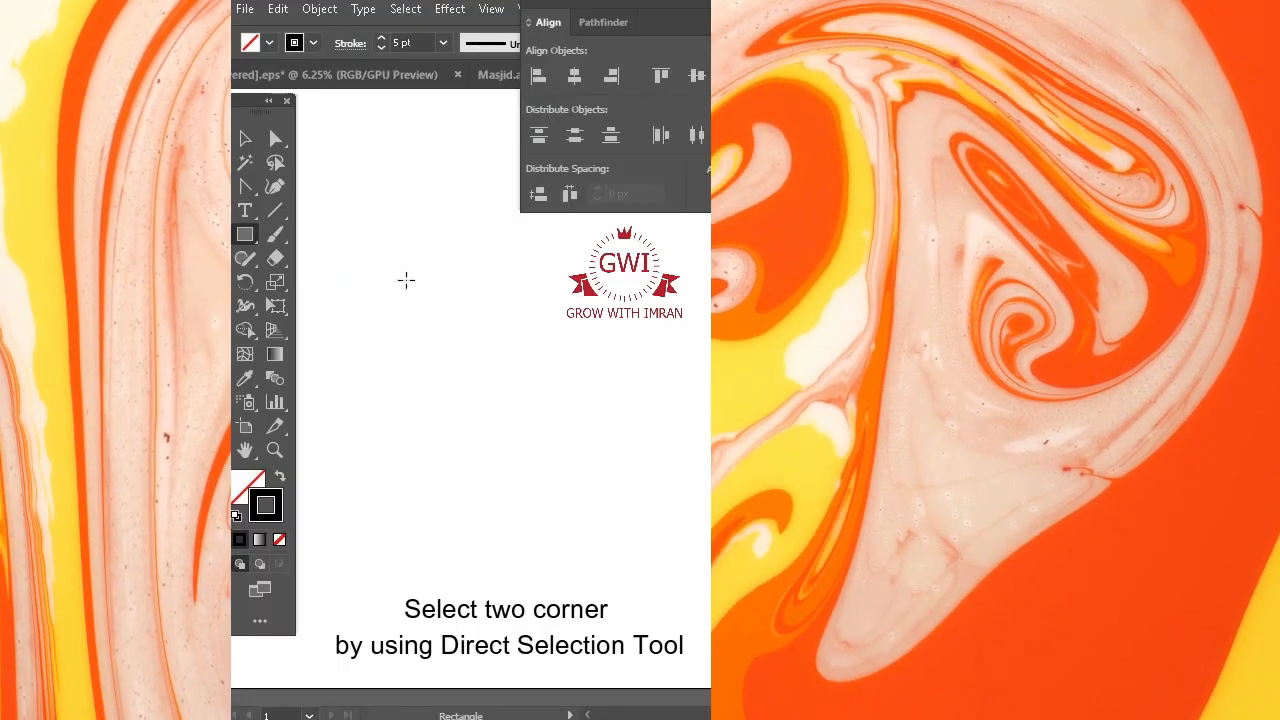
- Draw a wide rectangle and scale its two lower corners inward to form a trapezoid
{"action": "left_click_drag", "start_coordinate": [357, 271], "coordinate": [494, 333]}
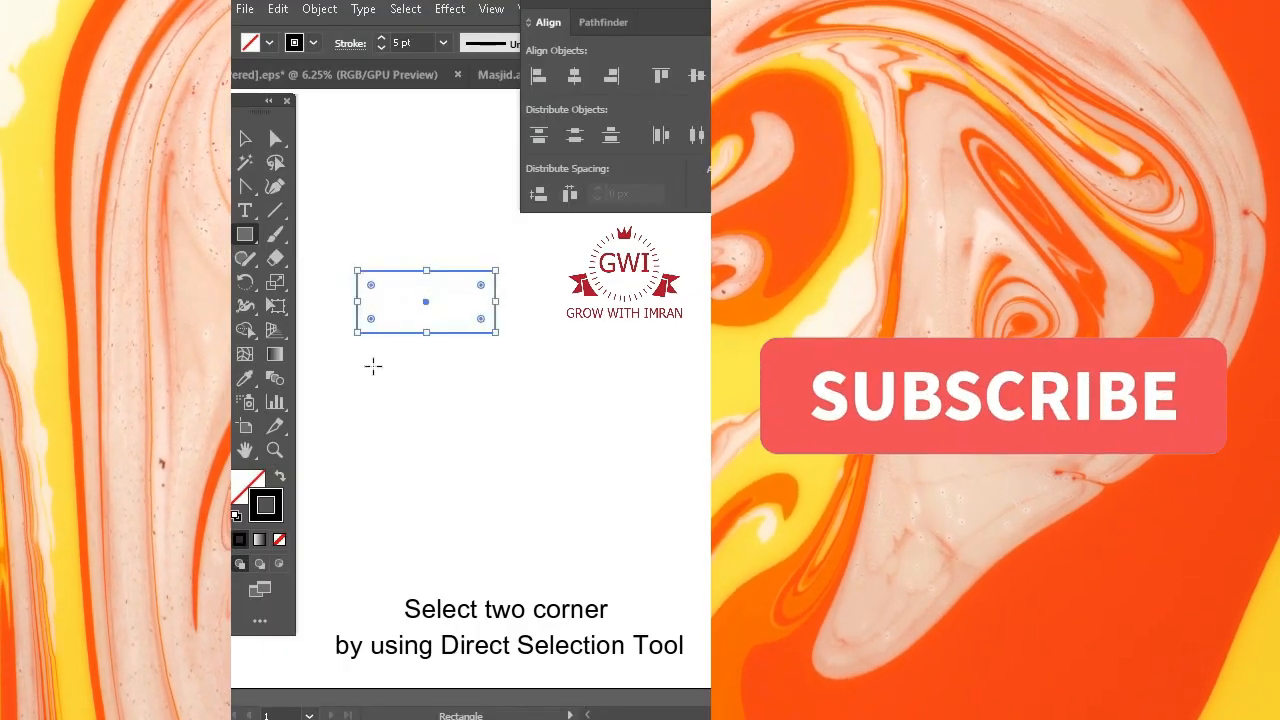
{"action": "key", "text": "a"}
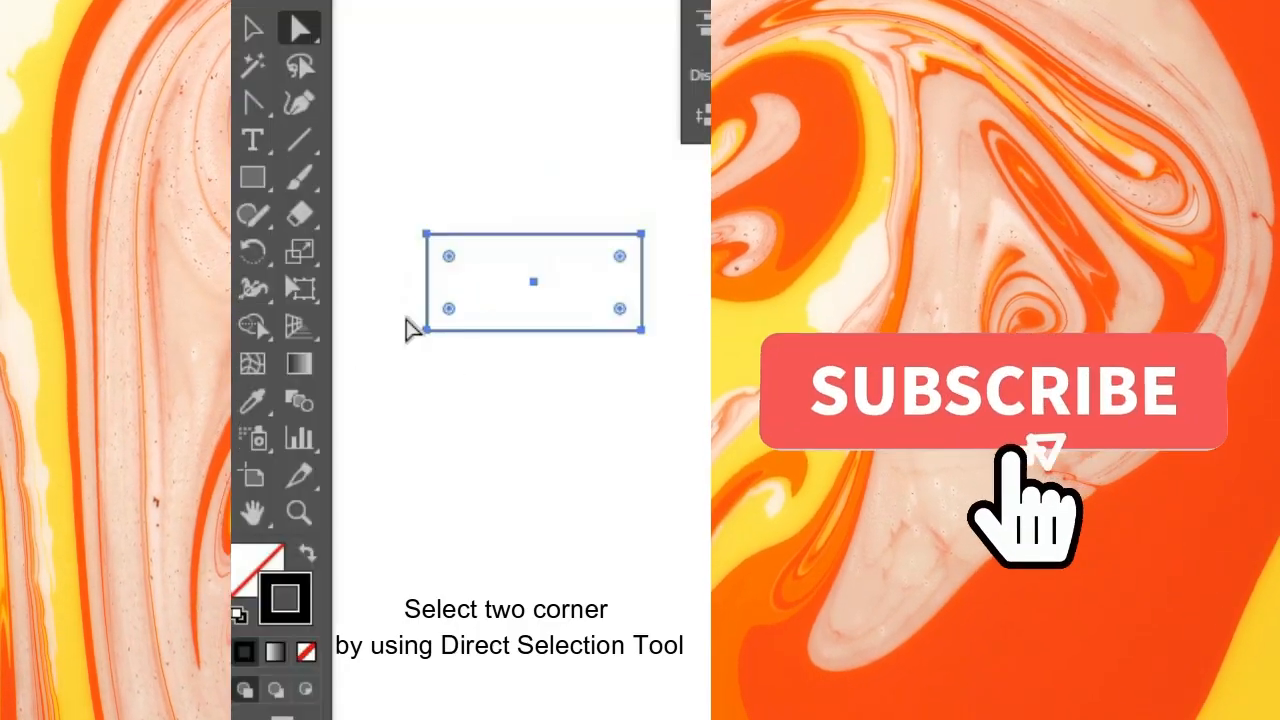
{"action": "left_click_drag", "start_coordinate": [395, 295], "coordinate": [665, 364]}
{"action": "key", "text": "s"}
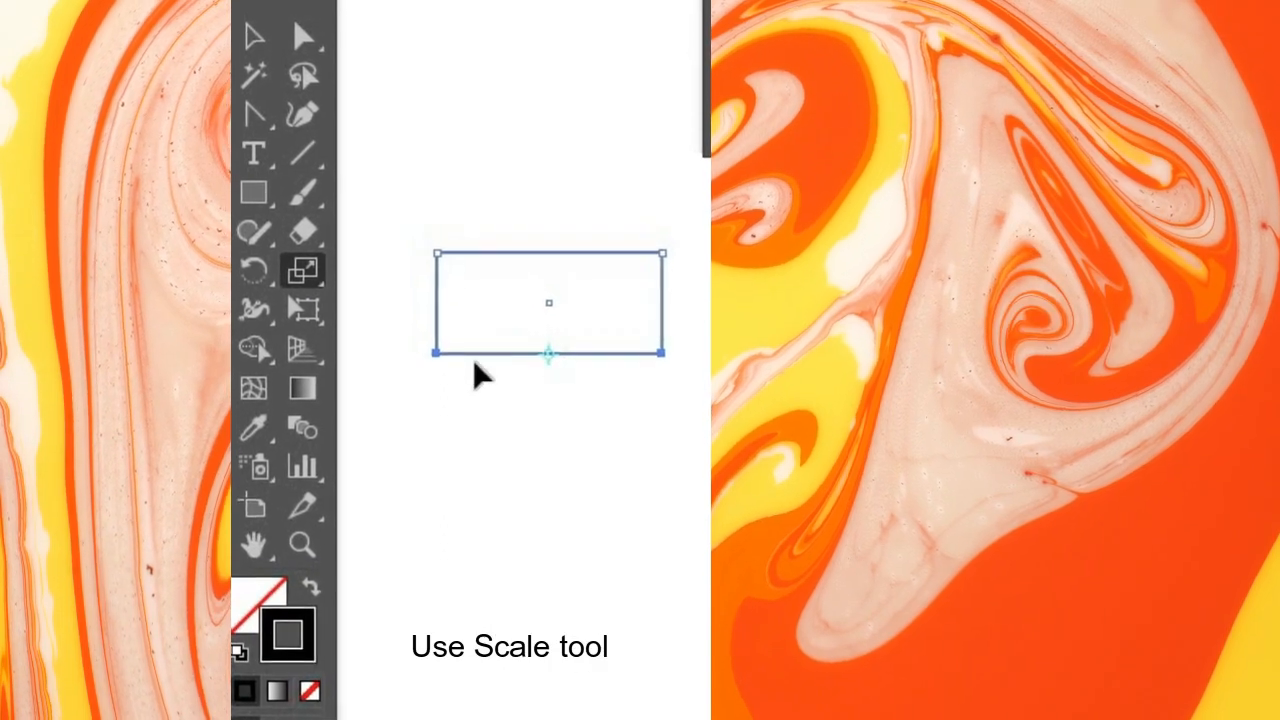
{"action": "left_click_drag", "start_coordinate": [466, 366], "coordinate": [449, 371]}
- Draw a hexagon below the trapezoid and stretch it vertically by moving its anchor points
{"action": "left_click", "coordinate": [245, 236]}
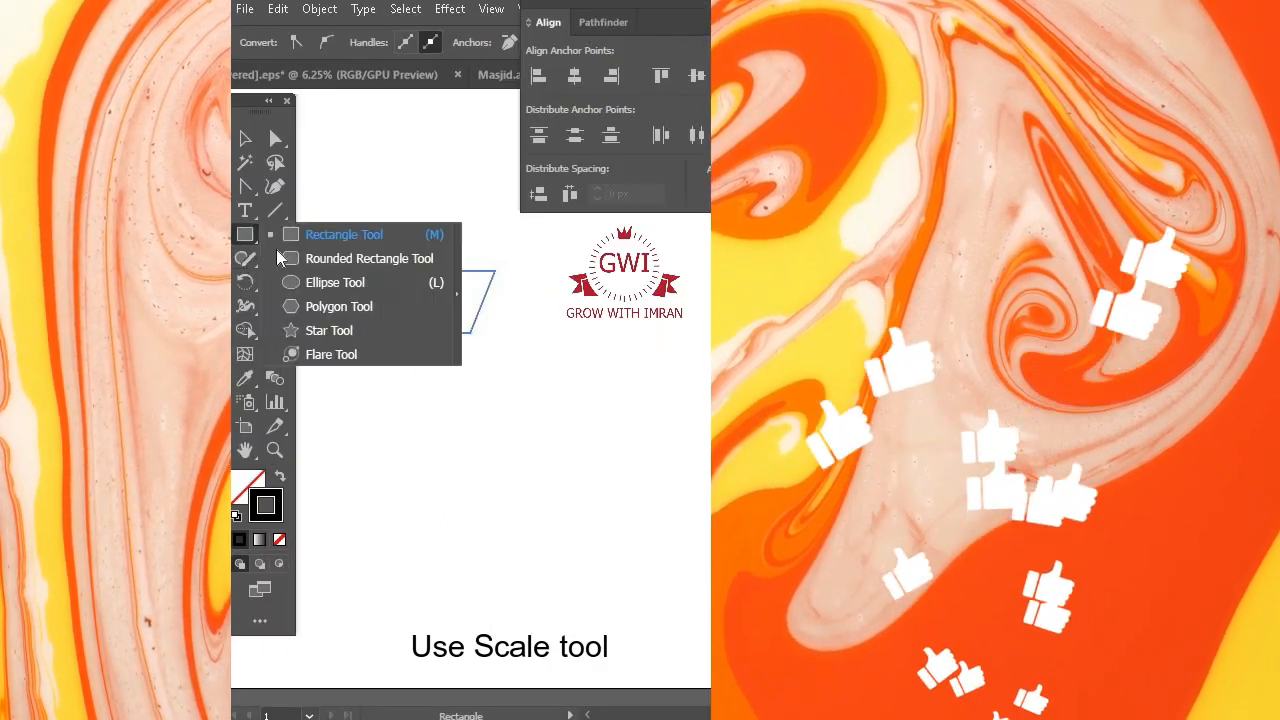
{"action": "left_click_drag", "start_coordinate": [427, 425], "coordinate": [473, 511]}
{"action": "key", "text": "v"}
{"action": "key", "text": "a"}
{"action": "left_click_drag", "start_coordinate": [346, 428], "coordinate": [500, 517]}
{"action": "left_click_drag", "start_coordinate": [456, 443], "coordinate": [465, 394]}
- Scale the hexagon's two lowest anchor points inward to narrow its base
{"action": "left_click", "coordinate": [386, 551]}
{"action": "left_click_drag", "start_coordinate": [378, 533], "coordinate": [514, 580]}
{"action": "left_click", "coordinate": [274, 284]}
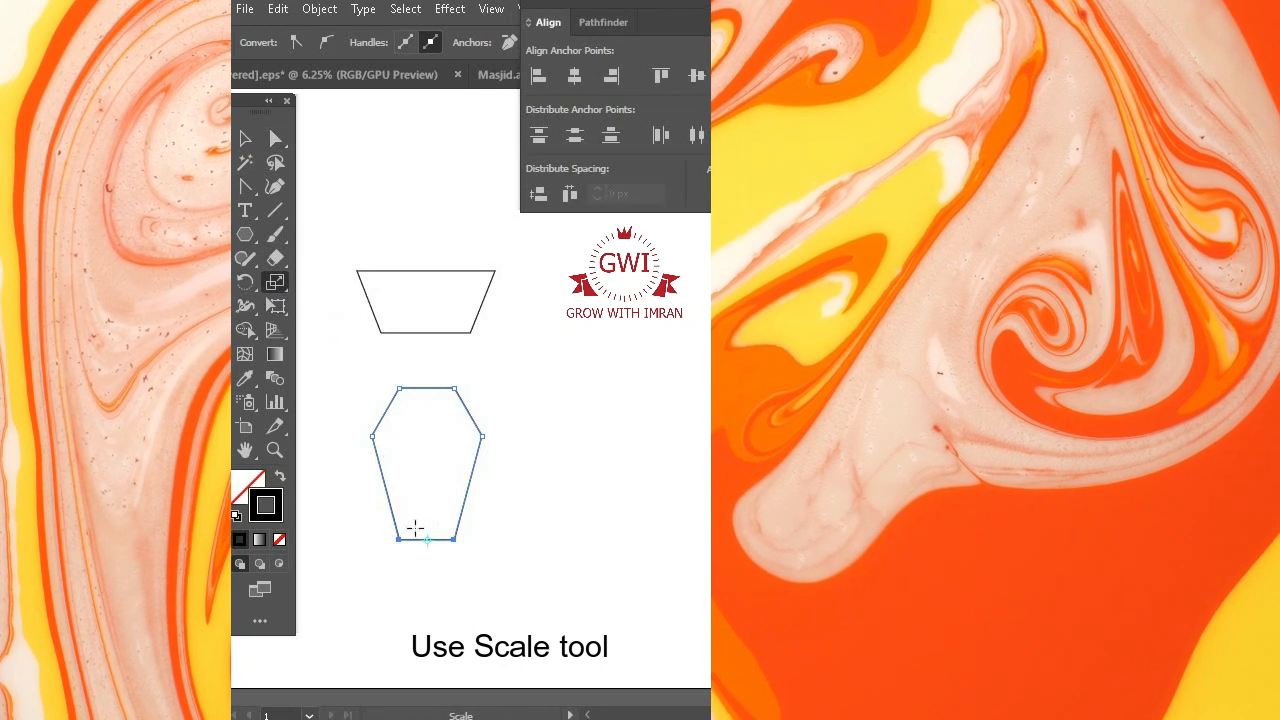
{"action": "left_click_drag", "start_coordinate": [400, 545], "coordinate": [408, 549]}
- Draw a vertical line from inside the hexagon to below its base, and place a small black-filled circle at the line's upper end
{"action": "key", "text": "p"}
{"action": "left_click", "coordinate": [432, 477]}
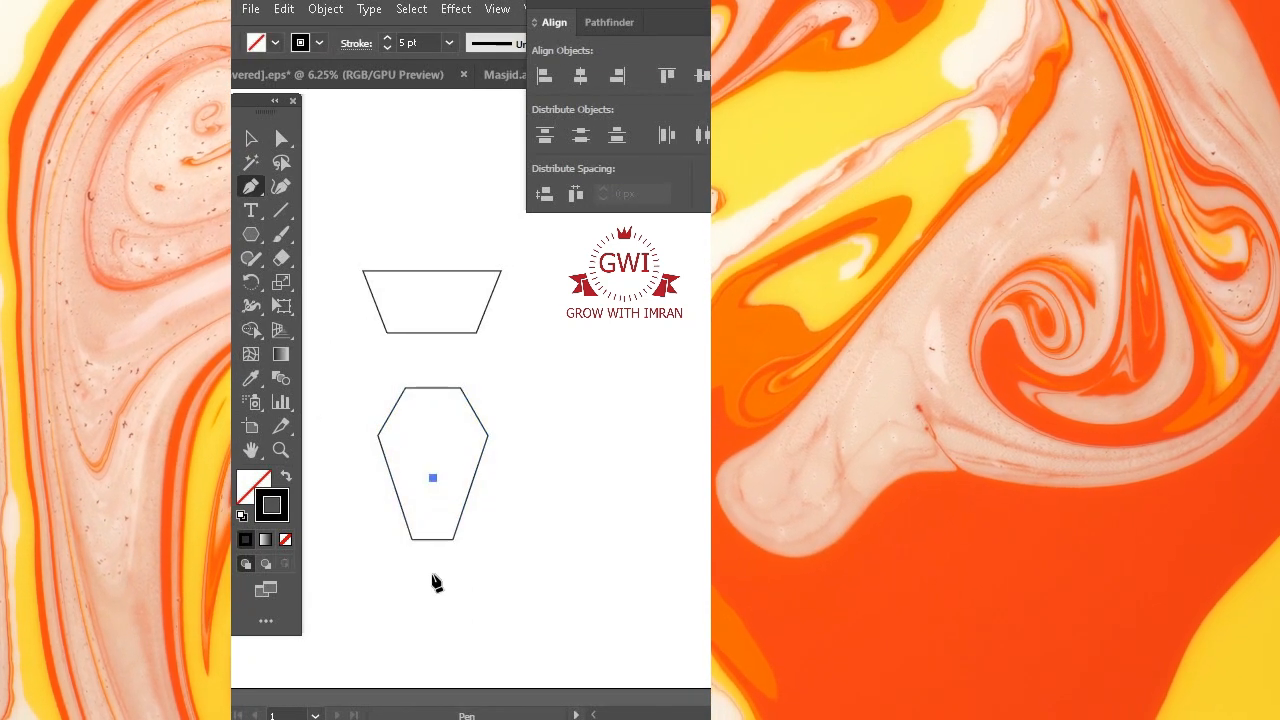
{"action": "left_click", "coordinate": [433, 581]}
{"action": "key", "text": "l"}
{"action": "left_click_drag", "start_coordinate": [432, 477], "coordinate": [451, 495]}
{"action": "left_click", "coordinate": [286, 476]}
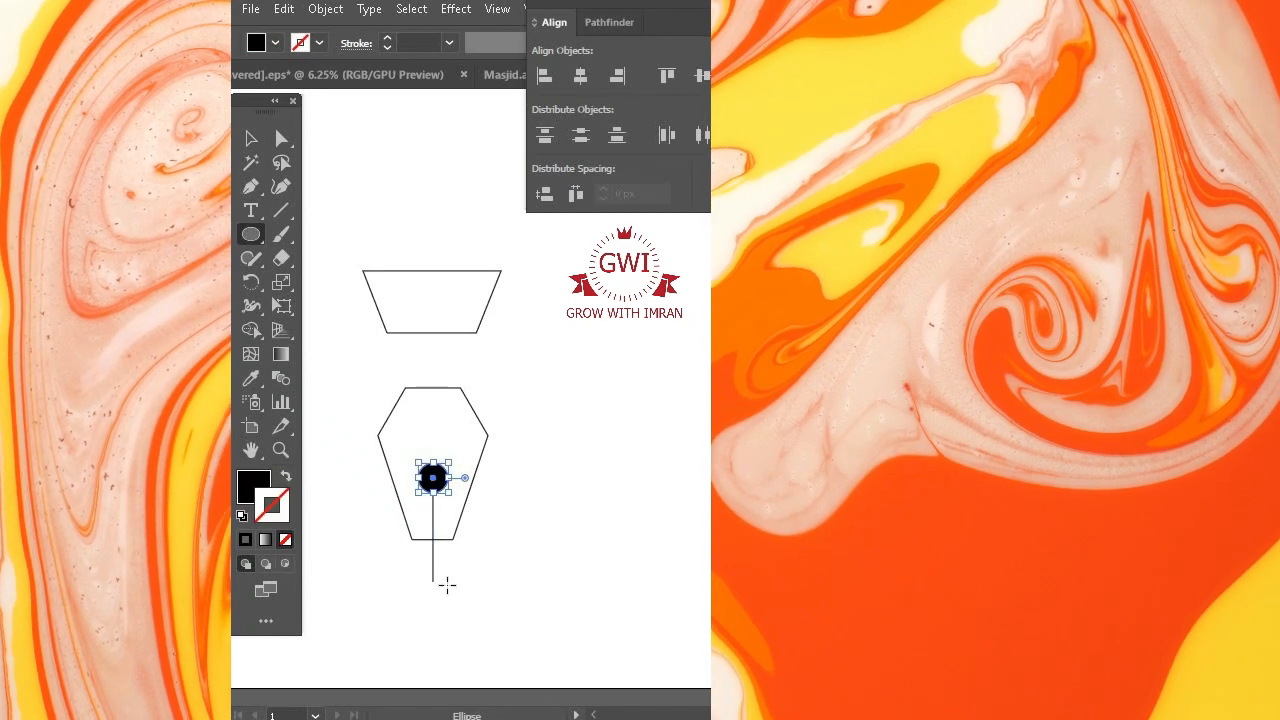
- Set the vertical line's stroke weight to 50 pt and give the trapezoid and hexagon a black fill with no stroke
{"action": "key", "text": "v"}
{"action": "left_click", "coordinate": [458, 560]}
{"action": "left_click", "coordinate": [434, 566]}
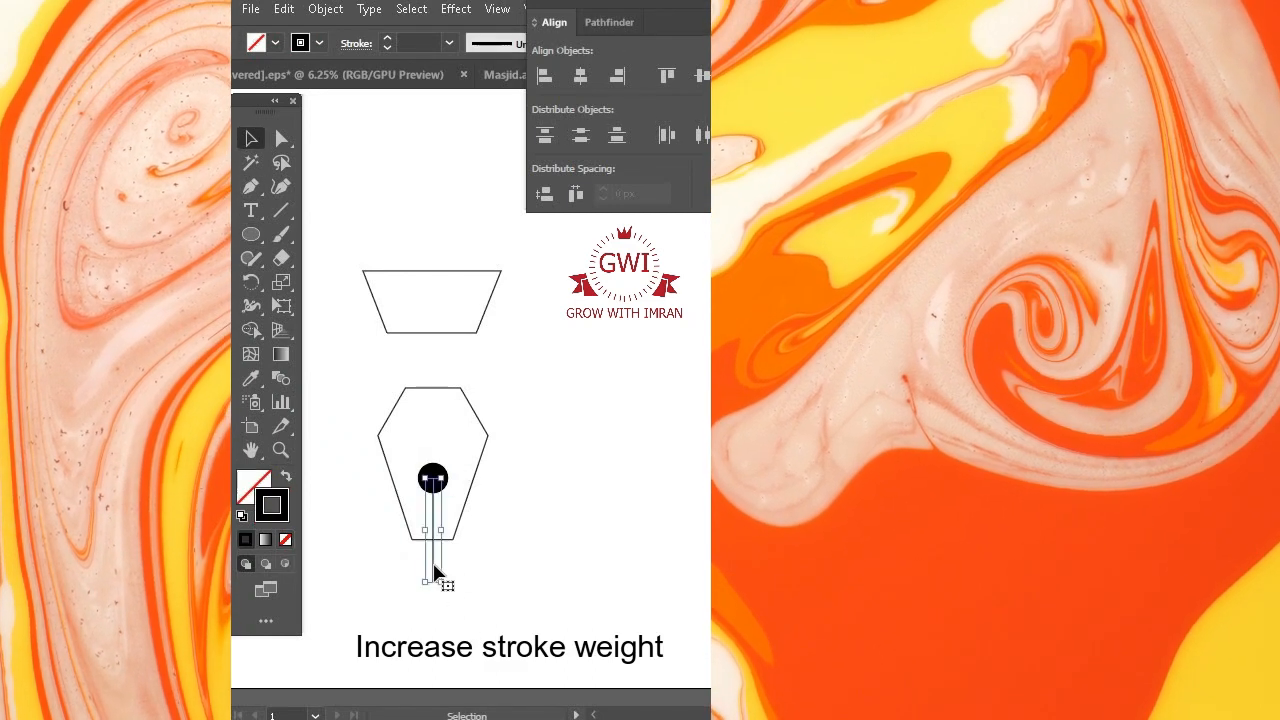
{"action": "left_click", "coordinate": [401, 42]}
{"action": "key", "text": "shift+Up"}
{"action": "key", "text": "shift+Up"}
{"action": "left_click_drag", "start_coordinate": [459, 229], "coordinate": [459, 397]}
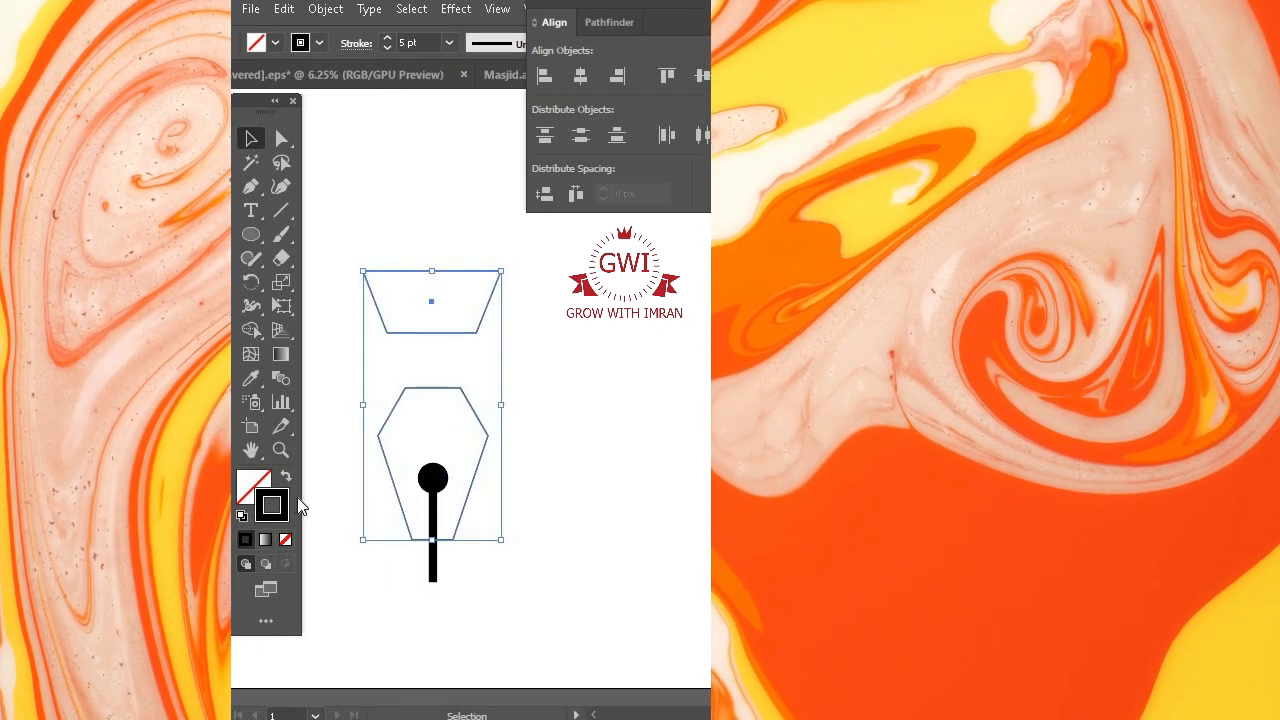
{"action": "key", "text": "shift+x"}
- Expand the vertical line and cut it and the circle out of the hexagon with the Shape Builder tool
{"action": "left_click", "coordinate": [437, 588]}
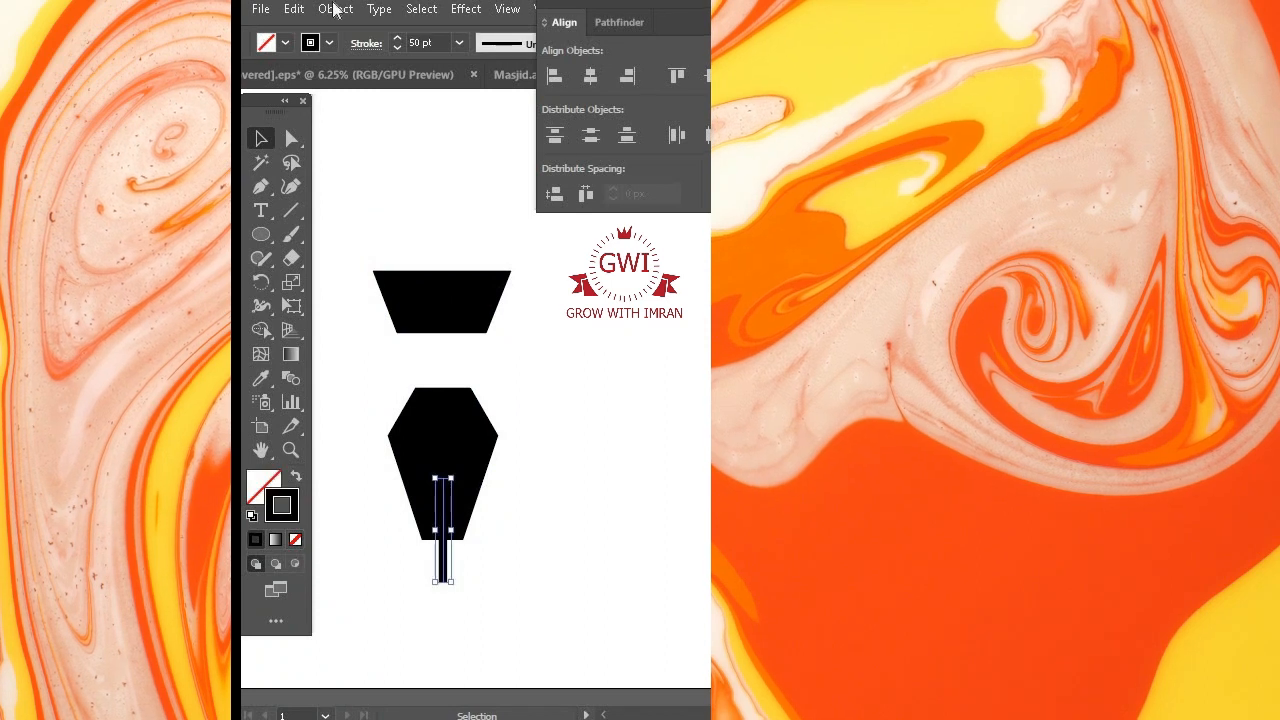
{"action": "left_click", "coordinate": [335, 9]}
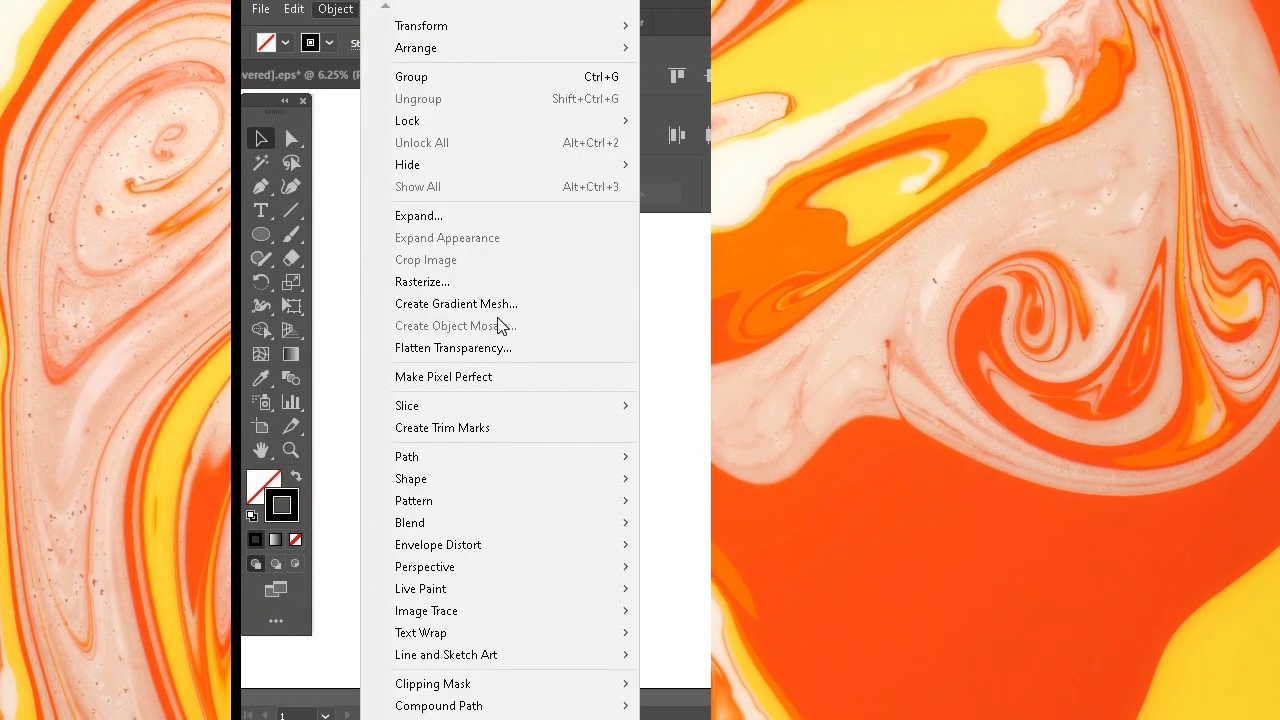
{"action": "left_click", "coordinate": [470, 211]}
{"action": "left_click", "coordinate": [680, 523]}
{"action": "left_click_drag", "start_coordinate": [454, 612], "coordinate": [452, 480]}
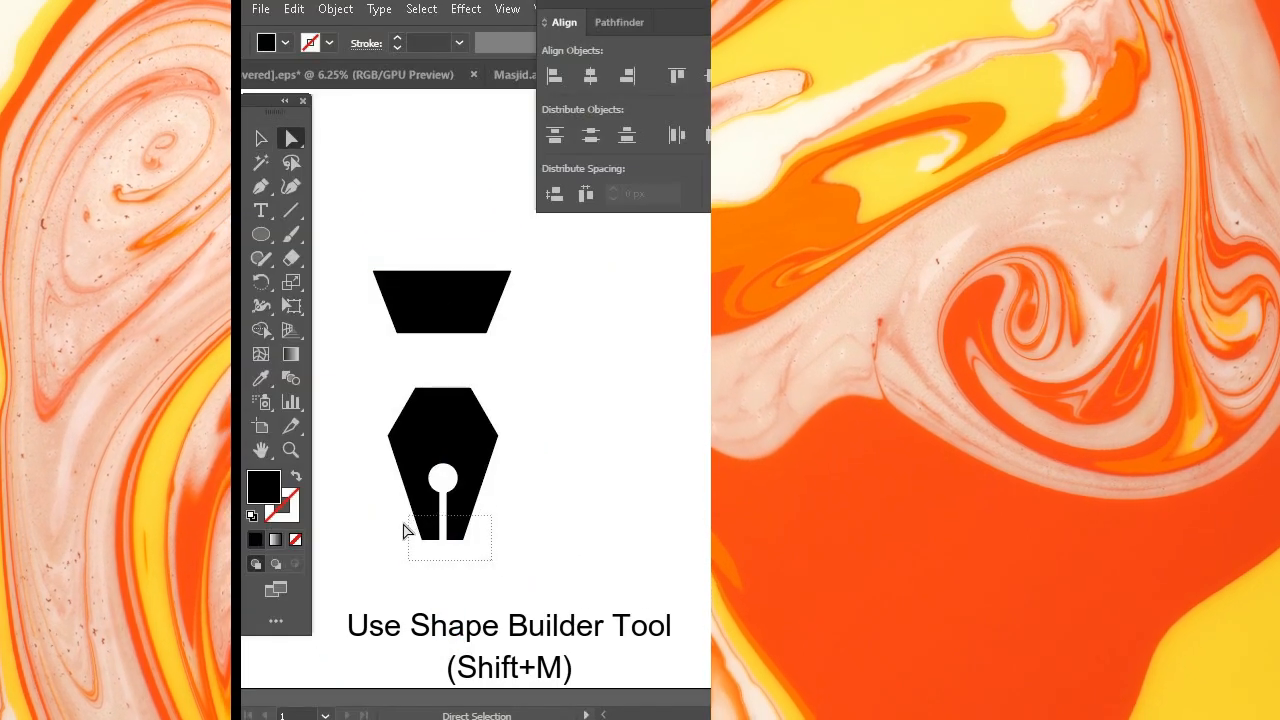
- Place a horizontal guide just below the nib's base and pull the slot's lower corners down to it to form a tip
{"action": "left_click", "coordinate": [411, 528]}
{"action": "scroll", "coordinate": [411, 528], "scroll_direction": "up", "scroll_amount": 3}
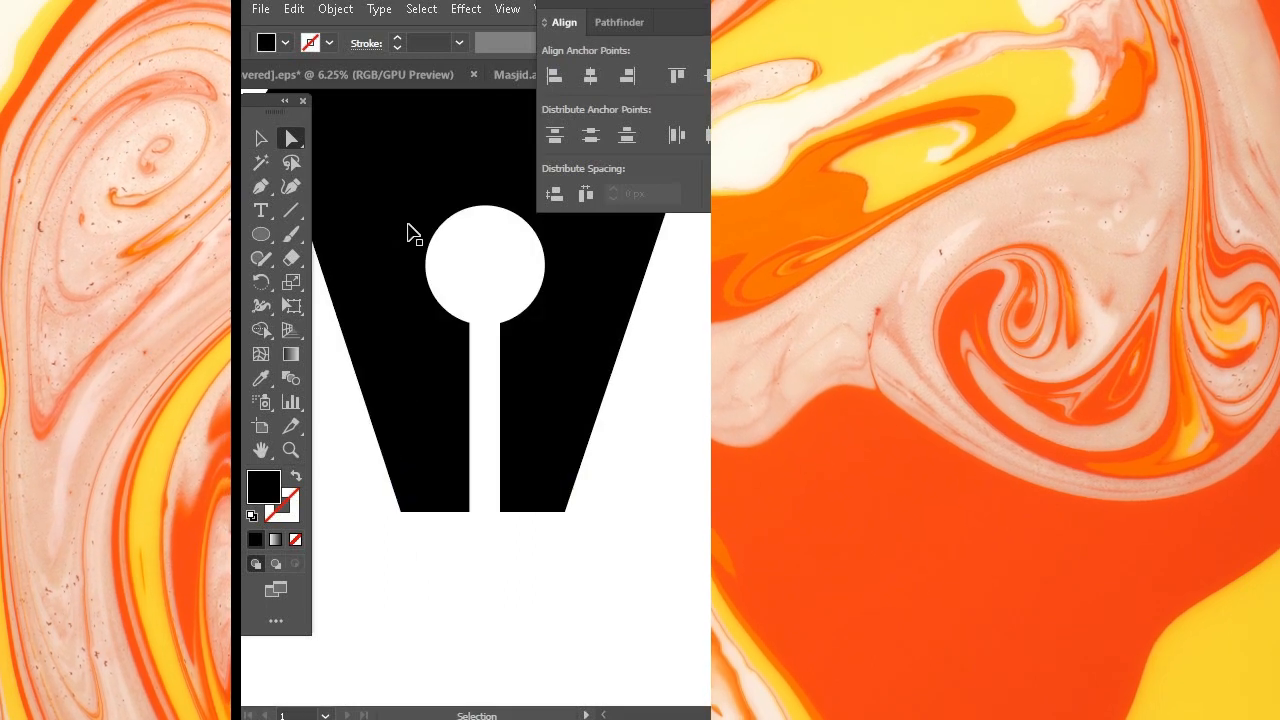
{"action": "key", "text": "ctrl+r"}
{"action": "key", "text": "v"}
{"action": "left_click_drag", "start_coordinate": [430, 97], "coordinate": [415, 546]}
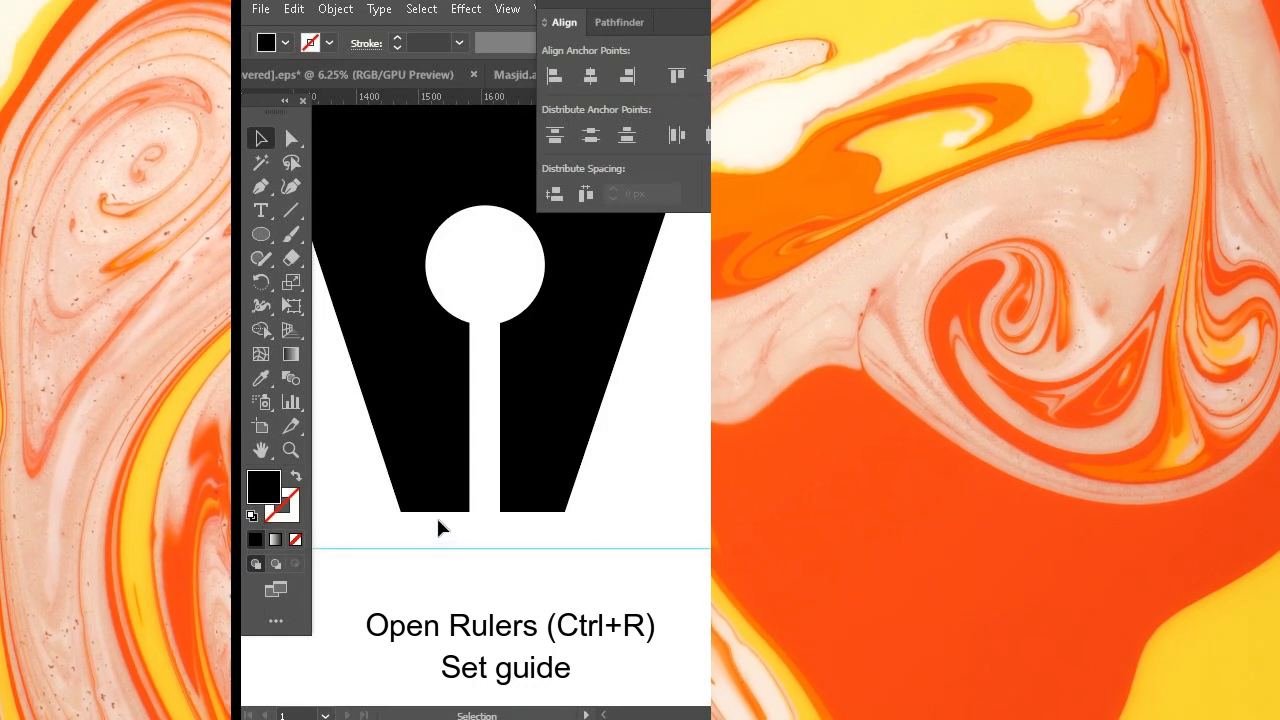
{"action": "left_click_drag", "start_coordinate": [500, 513], "coordinate": [499, 548]}
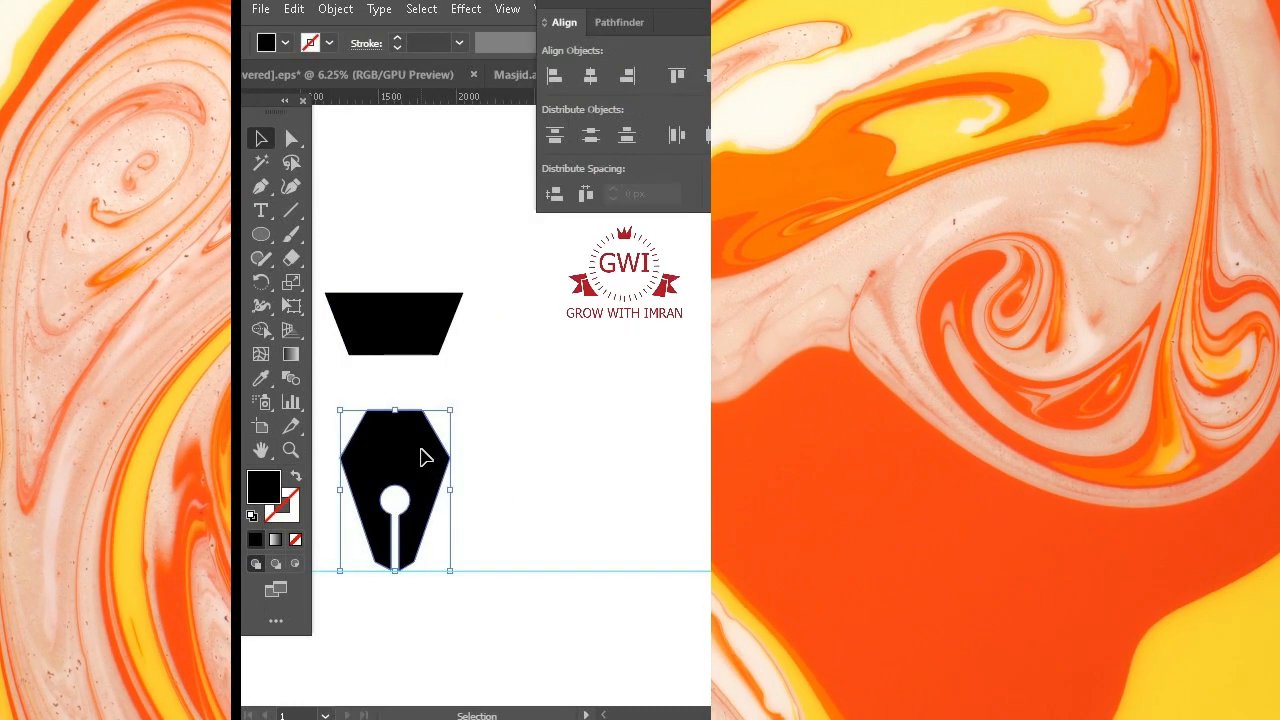
- Place a reduced trapezoid just above the nib, align both shapes on their horizontal centres, and rotate the pen icon clockwise
{"action": "left_click_drag", "start_coordinate": [420, 430], "coordinate": [420, 430]}
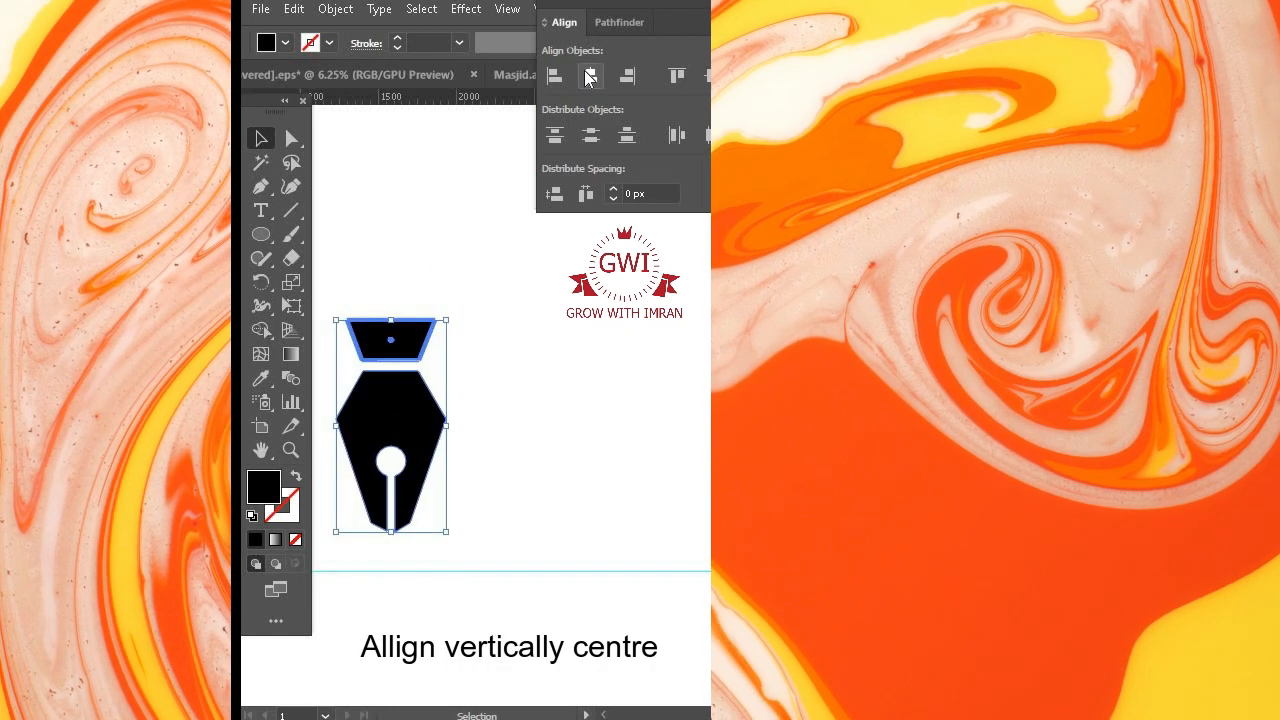
{"action": "left_click_drag", "start_coordinate": [456, 312], "coordinate": [500, 386]}
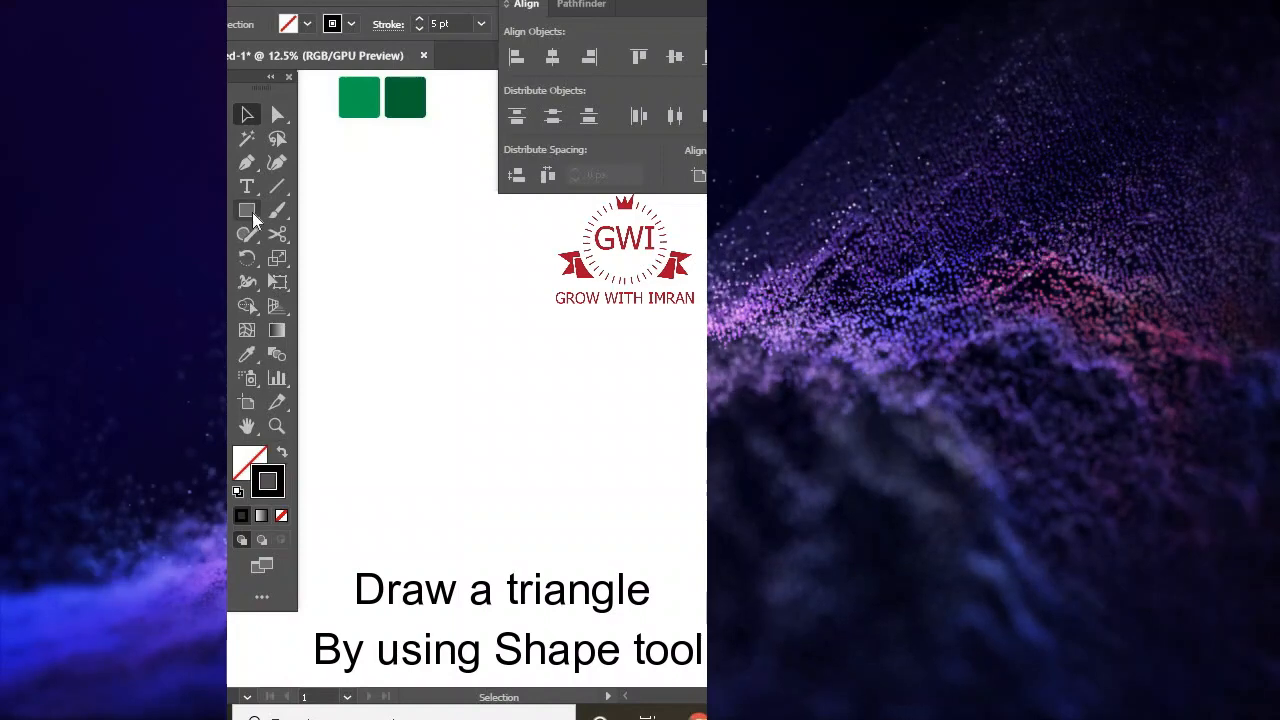
- Draw three overlapping triangles centred on one vertical axis, each larger than the one above
{"action": "left_click_drag", "start_coordinate": [247, 210], "coordinate": [341, 283]}
{"action": "left_click_drag", "start_coordinate": [425, 287], "coordinate": [532, 460]}
{"action": "key", "text": "v"}
{"action": "left_click", "coordinate": [460, 455]}
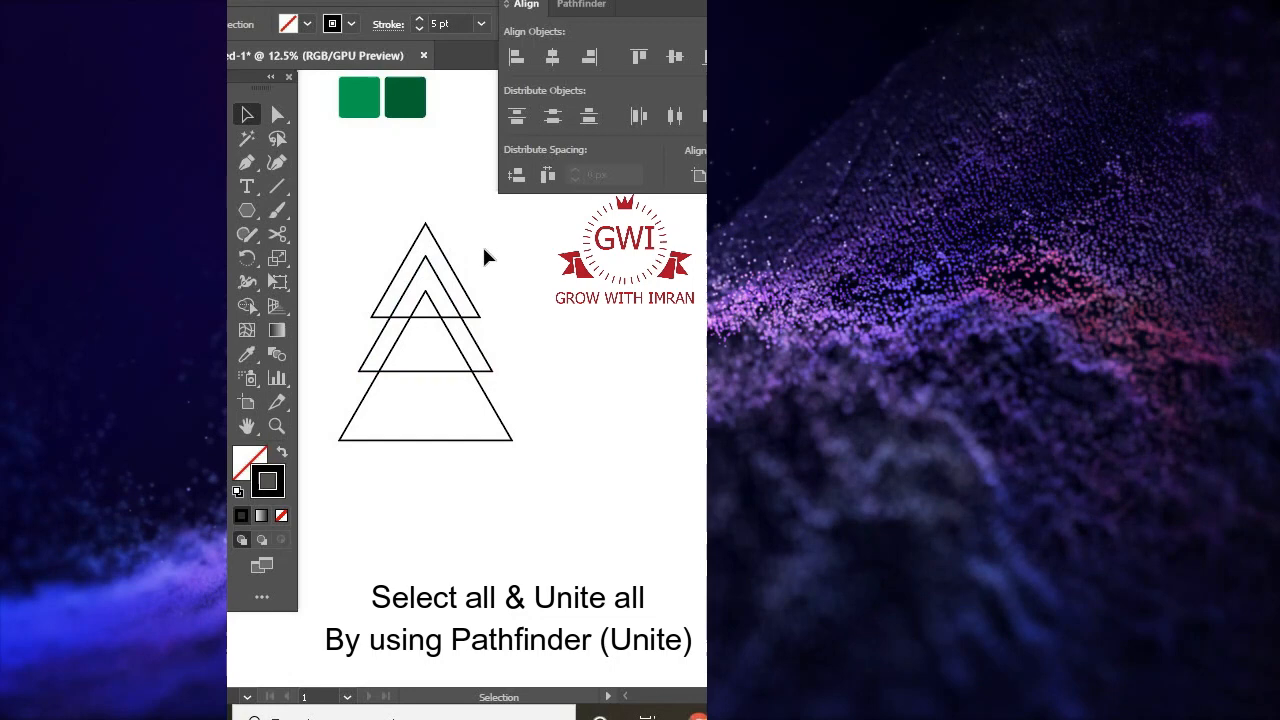
- Unite the three triangles into a single fir-tree outline
{"action": "key", "text": "ctrl+a"}
{"action": "left_click", "coordinate": [576, 5]}
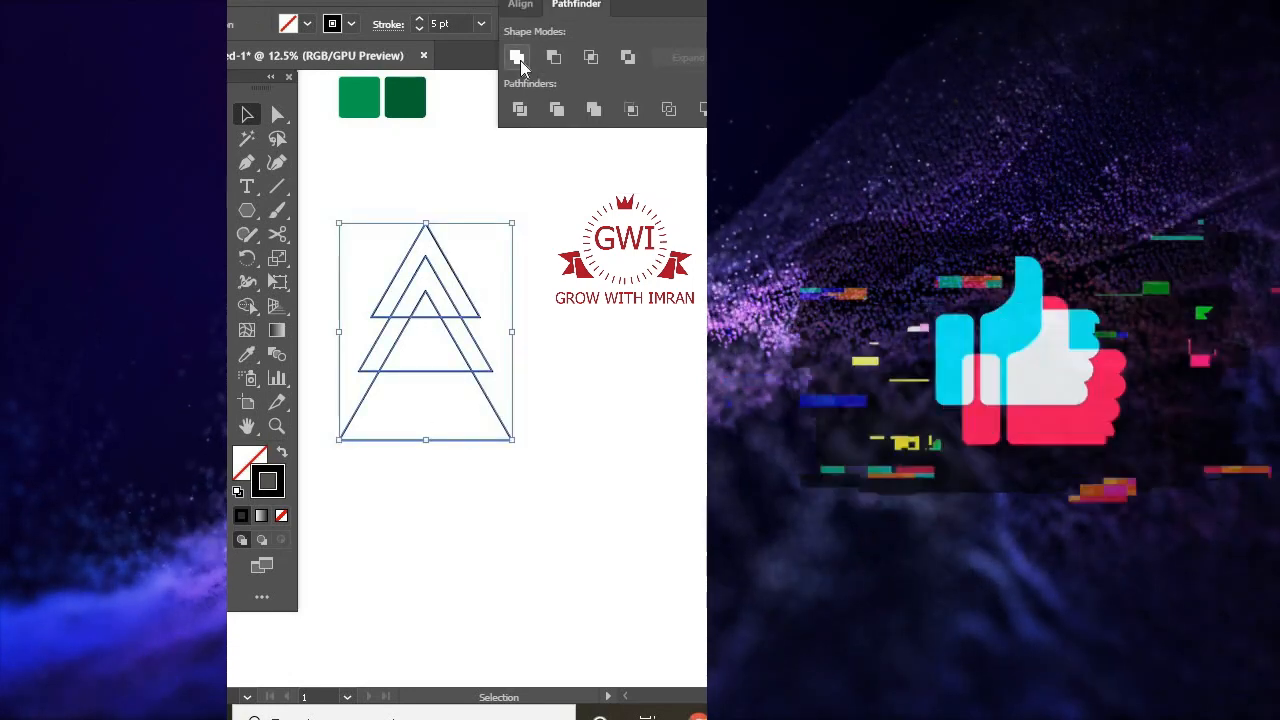
{"action": "left_click", "coordinate": [516, 57]}
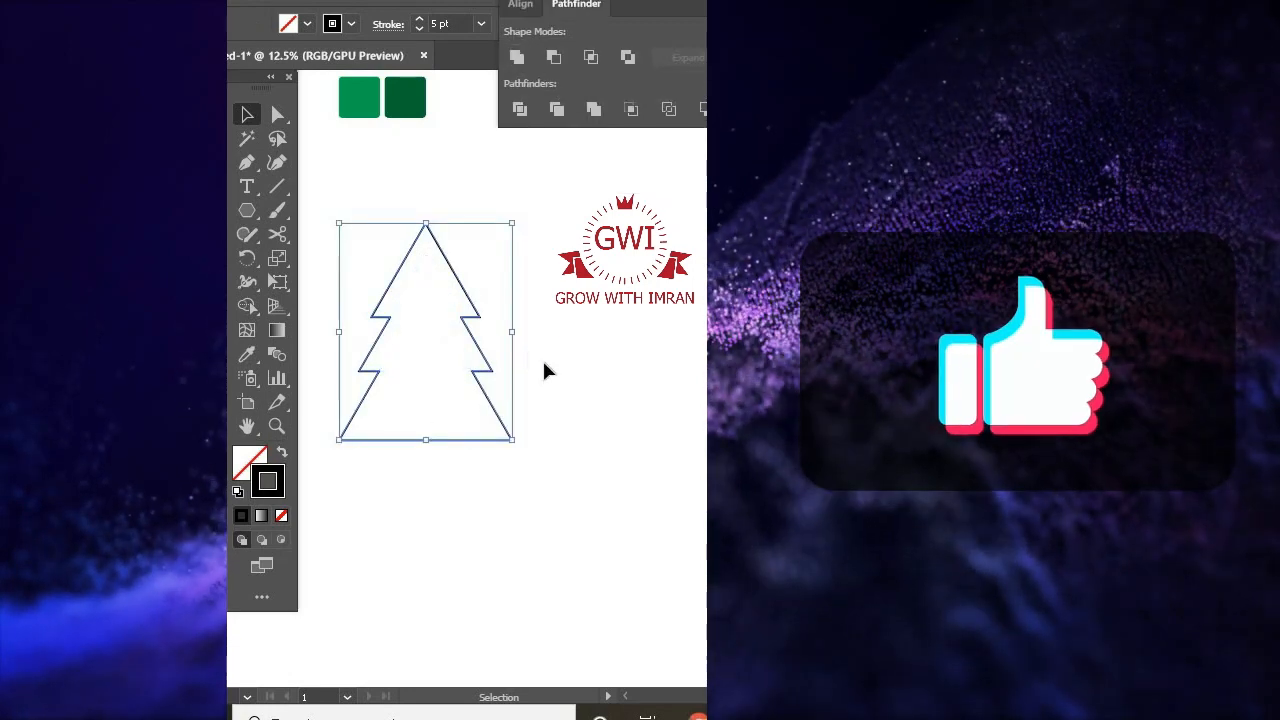
- Draw a narrow trunk rectangle hanging from the tree's base and centre it horizontally under the tree outline
{"action": "left_click", "coordinate": [247, 210]}
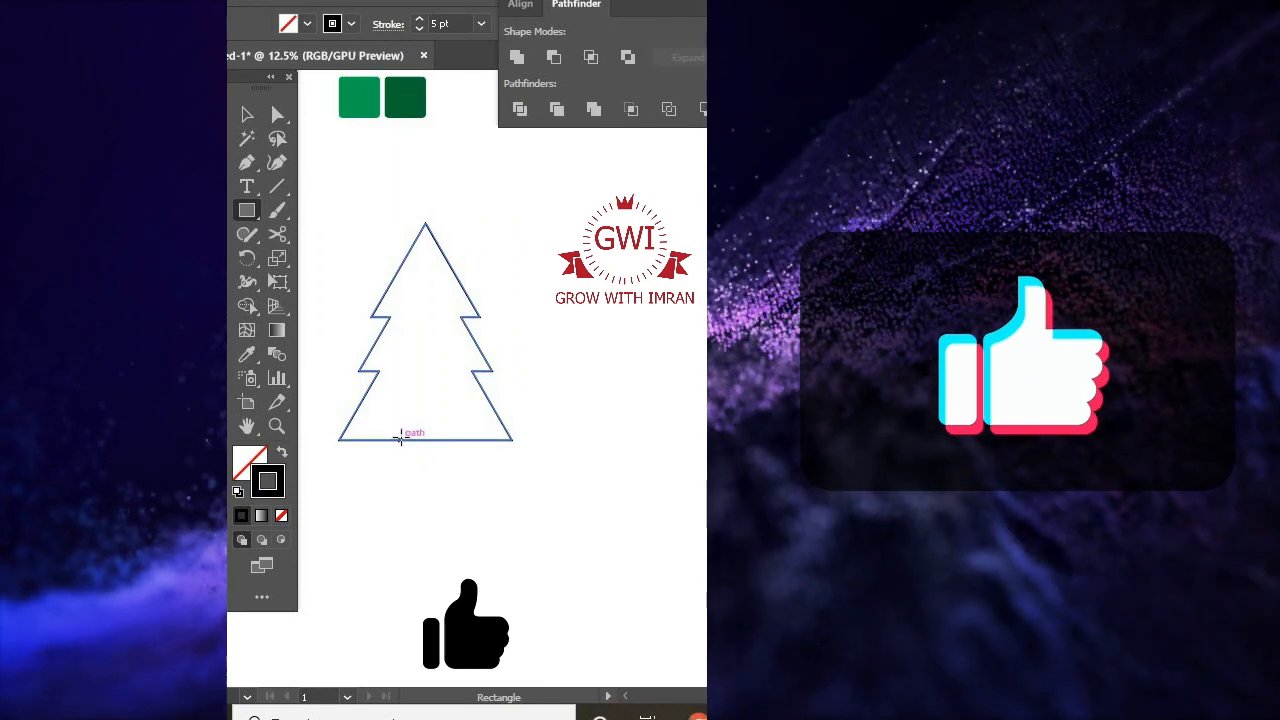
{"action": "left_click_drag", "start_coordinate": [405, 441], "coordinate": [450, 454]}
{"action": "left_click_drag", "start_coordinate": [454, 507], "coordinate": [451, 517]}
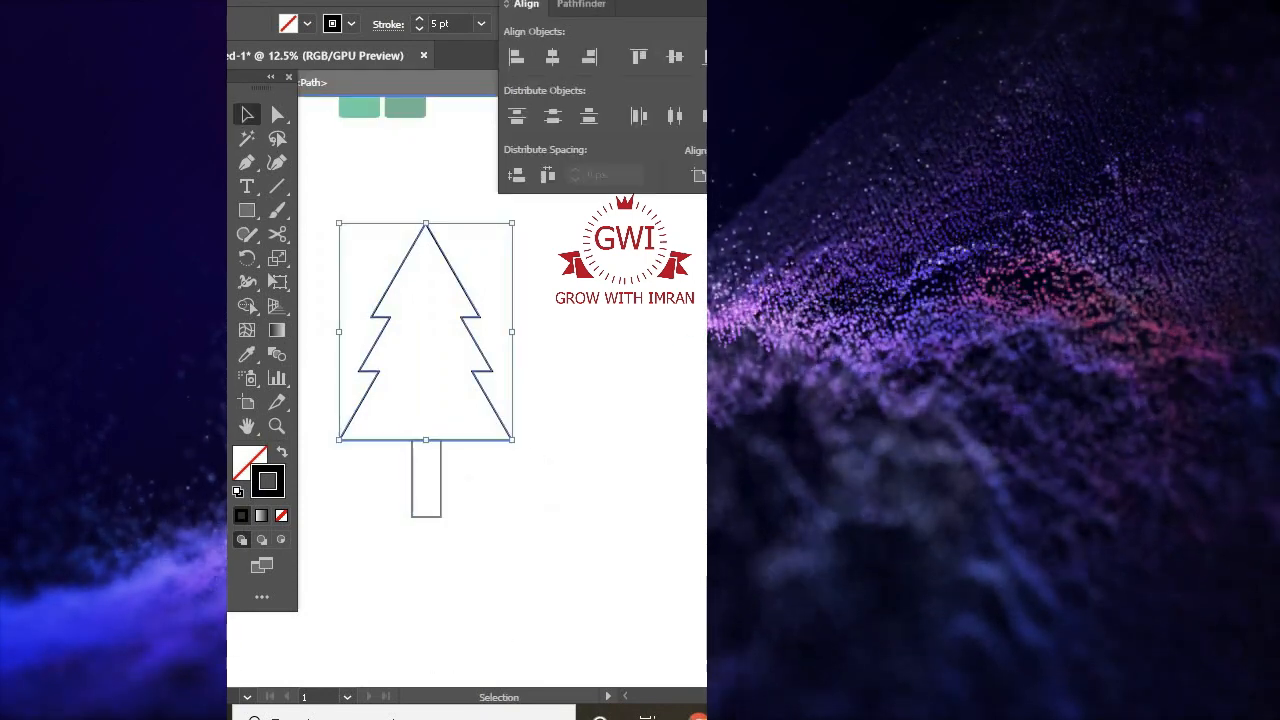
{"action": "double_click", "coordinate": [497, 591]}
{"action": "left_click", "coordinate": [405, 408]}
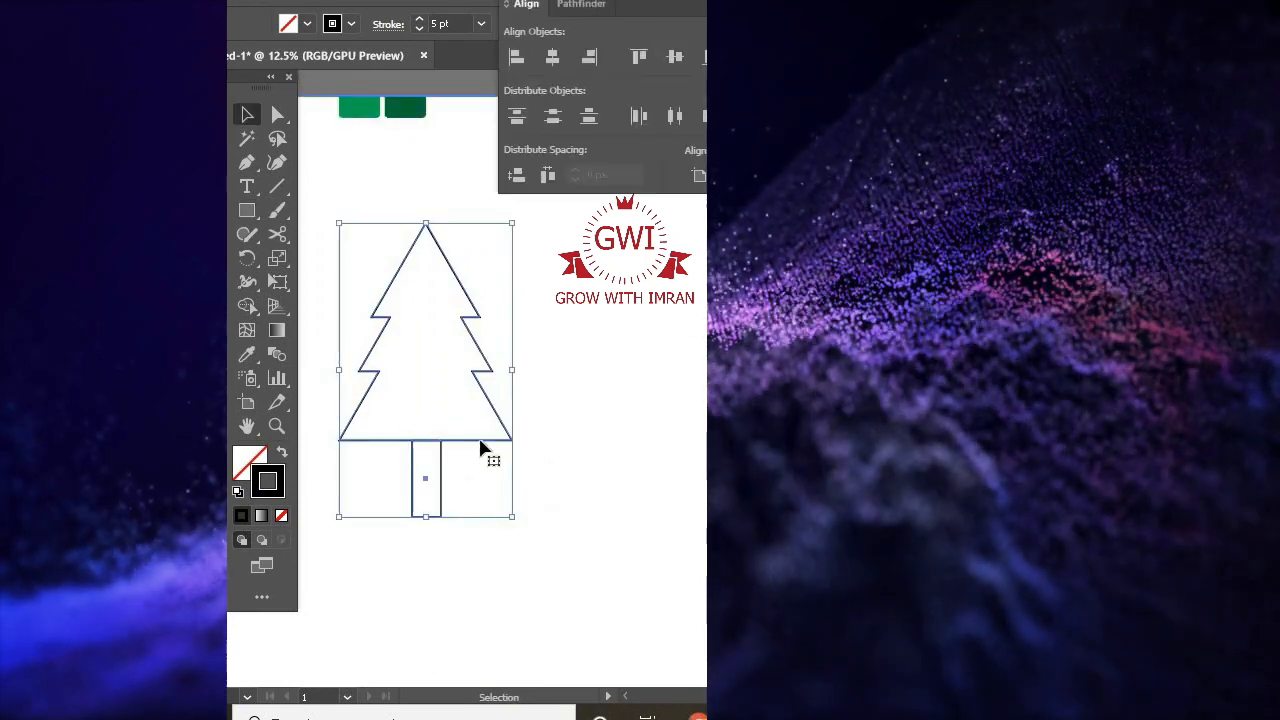
{"action": "left_click", "coordinate": [534, 523]}
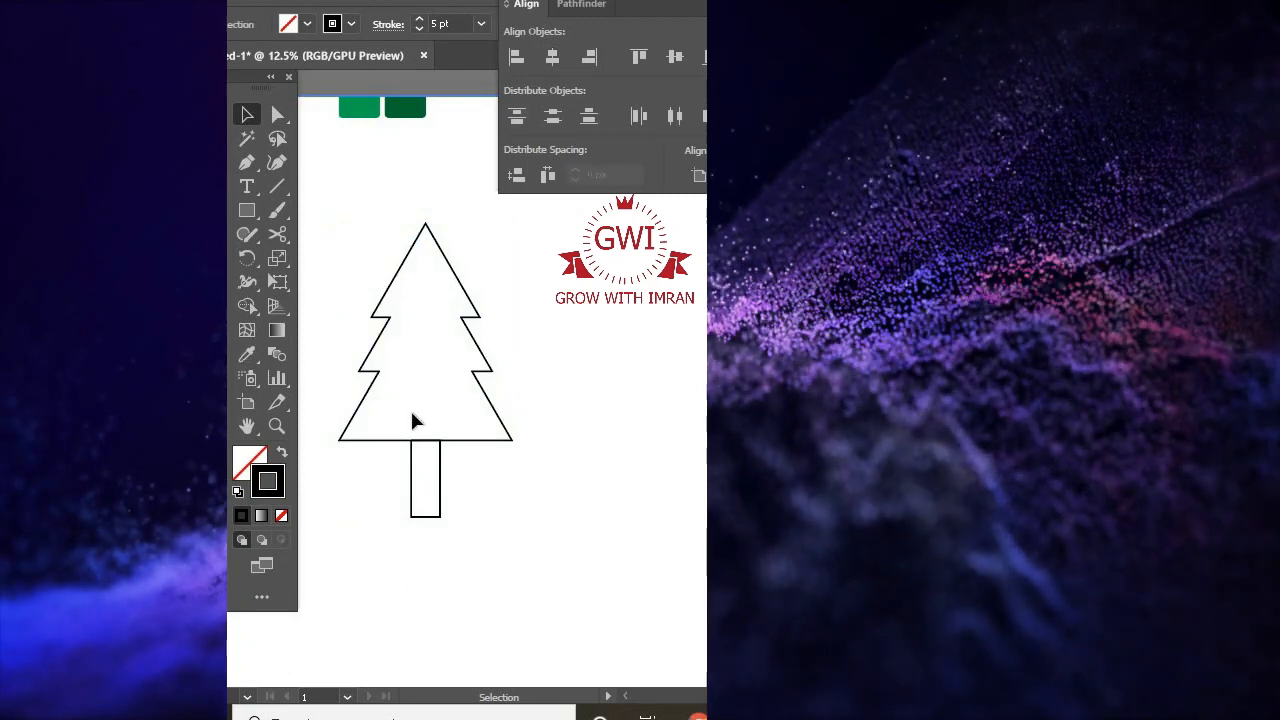
- Draw a vertical line through the centre of the tree and trunk, extending beyond both ends
{"action": "key", "text": "p"}
{"action": "left_click", "coordinate": [426, 549]}
{"action": "key", "text": "v"}
- Divide the tree and trunk along the centre line and ungroup the resulting pieces
{"action": "double_click", "coordinate": [571, 278]}
{"action": "left_click_drag", "start_coordinate": [571, 278], "coordinate": [352, 585]}
{"action": "left_click", "coordinate": [581, 5]}
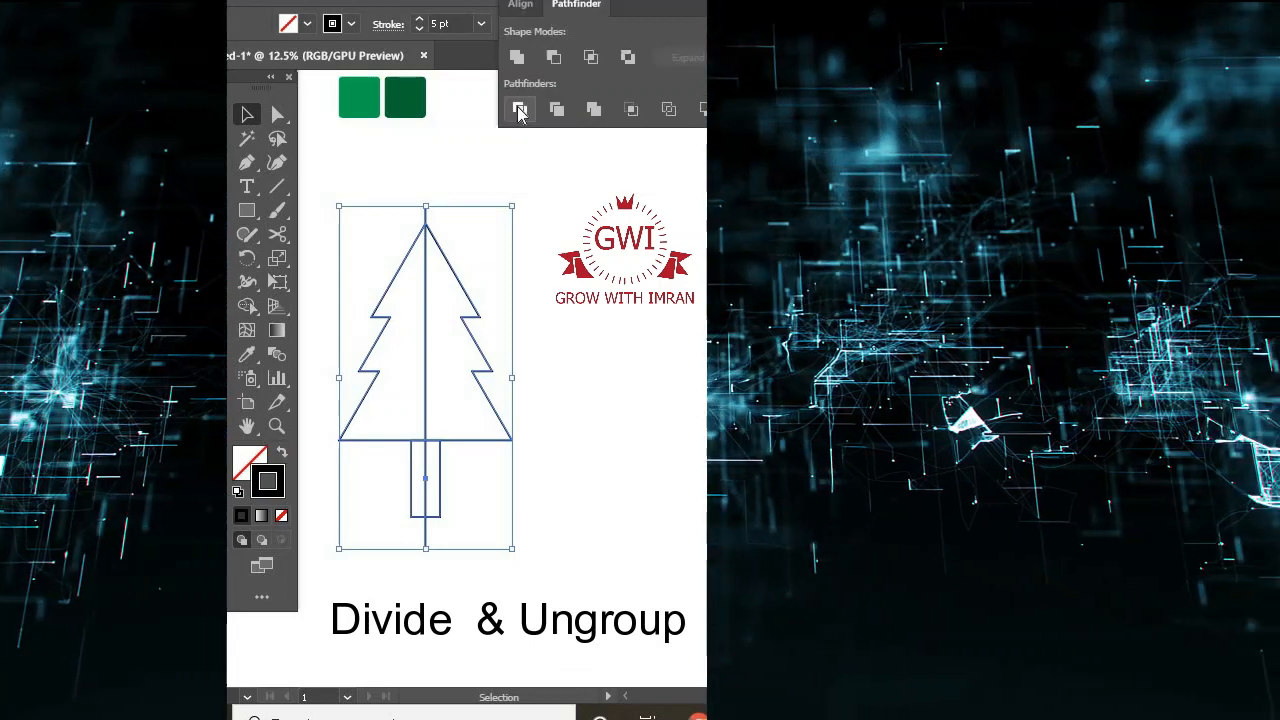
{"action": "left_click", "coordinate": [520, 109]}
{"action": "left_click", "coordinate": [380, 530]}
{"action": "left_click", "coordinate": [411, 490]}
{"action": "right_click", "coordinate": [413, 411]}
{"action": "left_click", "coordinate": [471, 257]}
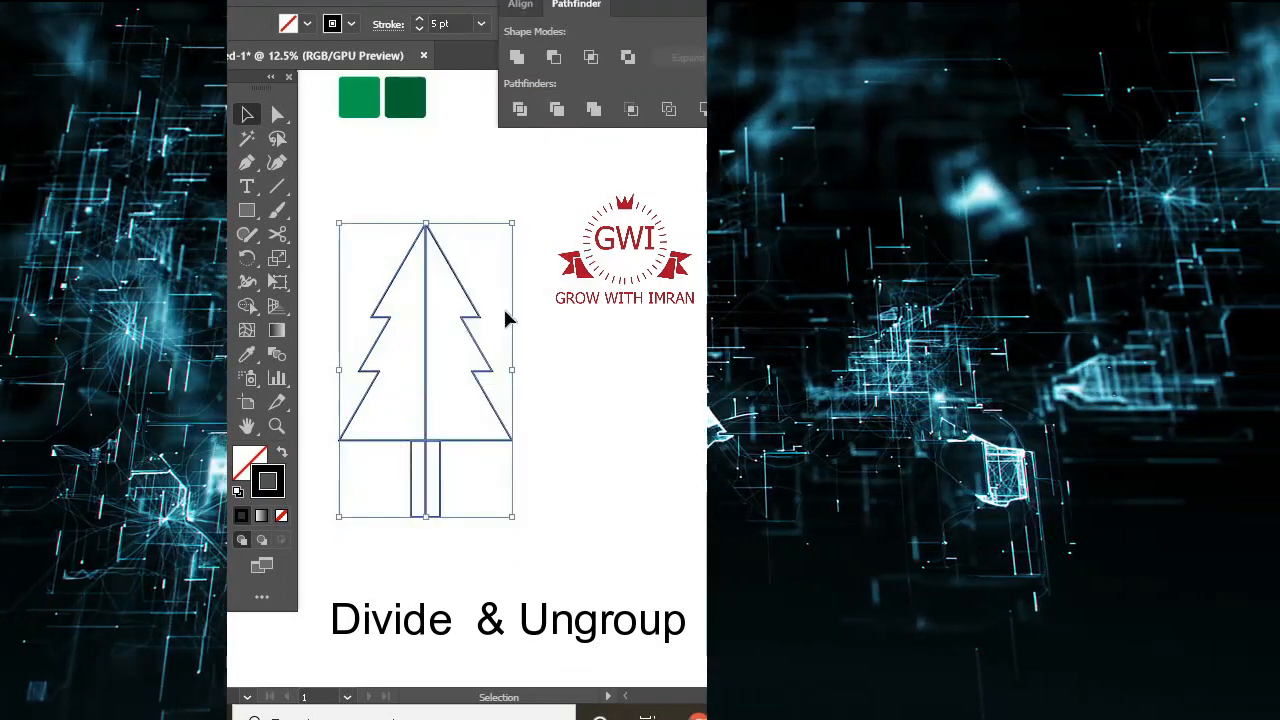
- Colour the tree's right half with the dark green sample and its left half with the lighter green sample
{"action": "left_click", "coordinate": [508, 312]}
{"action": "left_click", "coordinate": [479, 316]}
{"action": "key", "text": "i"}
{"action": "left_click", "coordinate": [401, 103]}
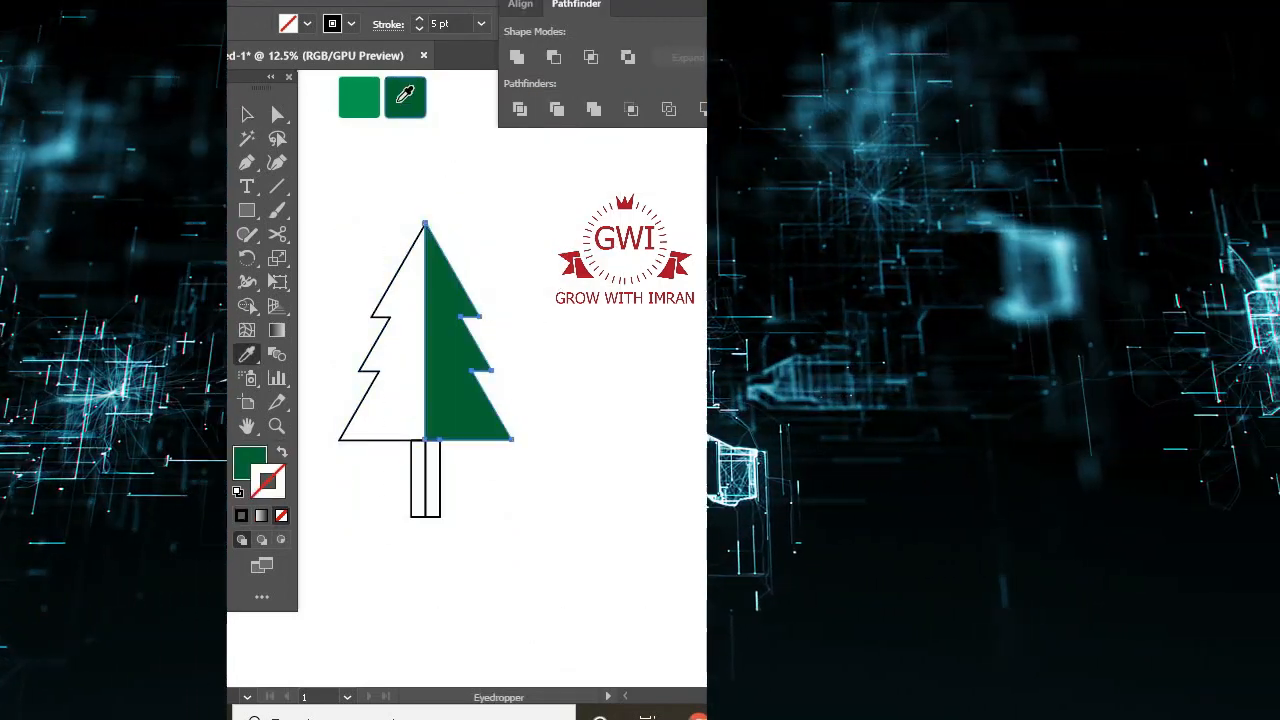
{"action": "key", "text": "v"}
{"action": "left_click", "coordinate": [631, 452]}
{"action": "left_click", "coordinate": [386, 442]}
{"action": "key", "text": "i"}
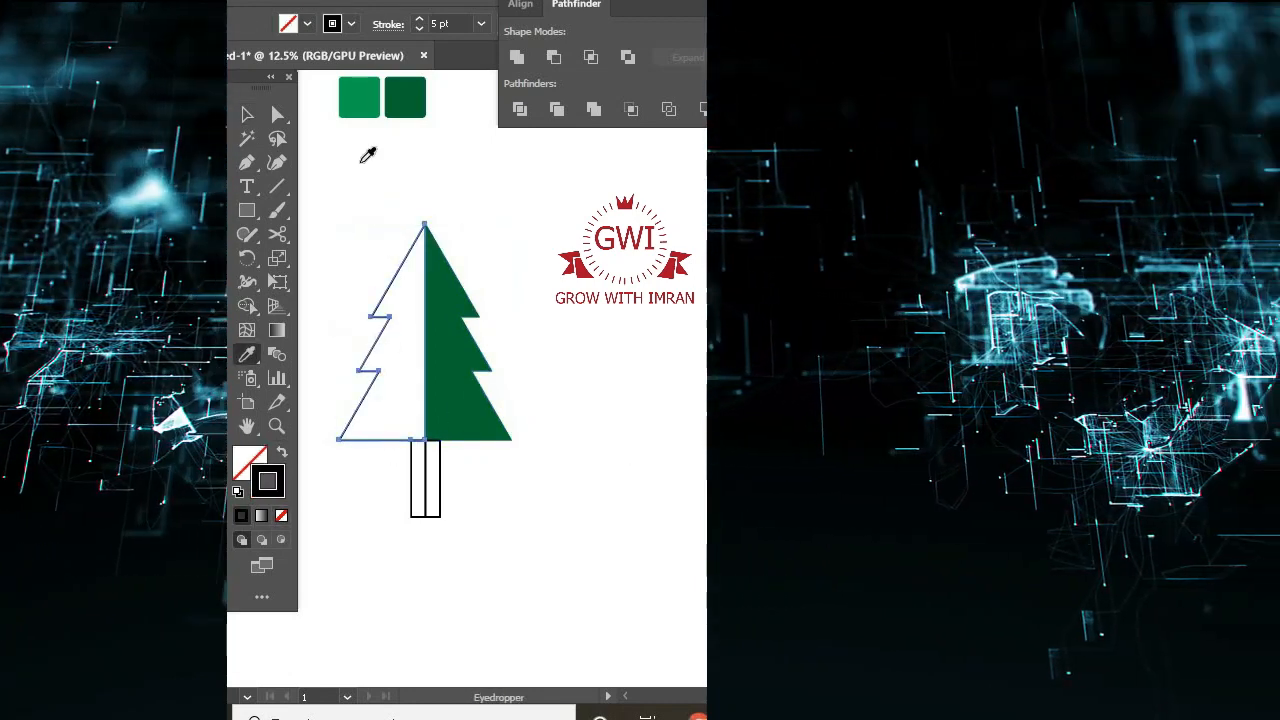
{"action": "left_click", "coordinate": [360, 98]}
- Fill the trunk's right half dark grey and its left half light grey, both without a stroke
{"action": "key", "text": "v"}
{"action": "left_click", "coordinate": [432, 485]}
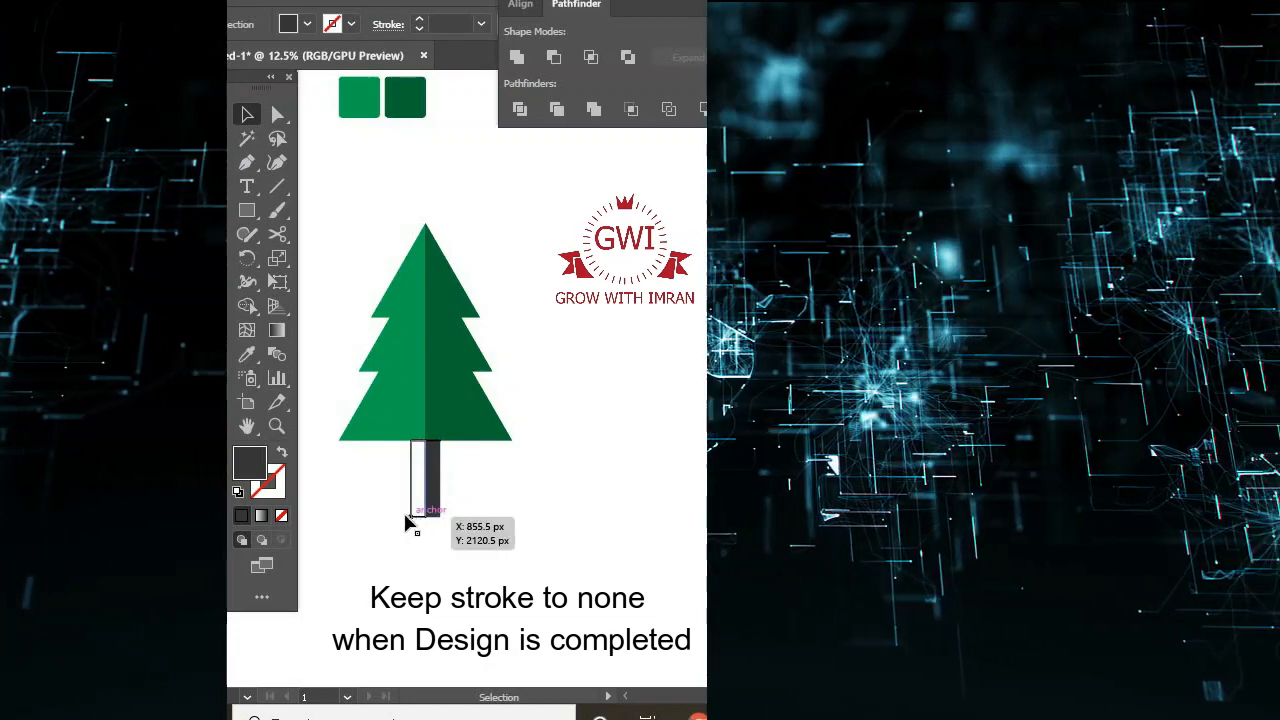
{"action": "left_click", "coordinate": [421, 517]}
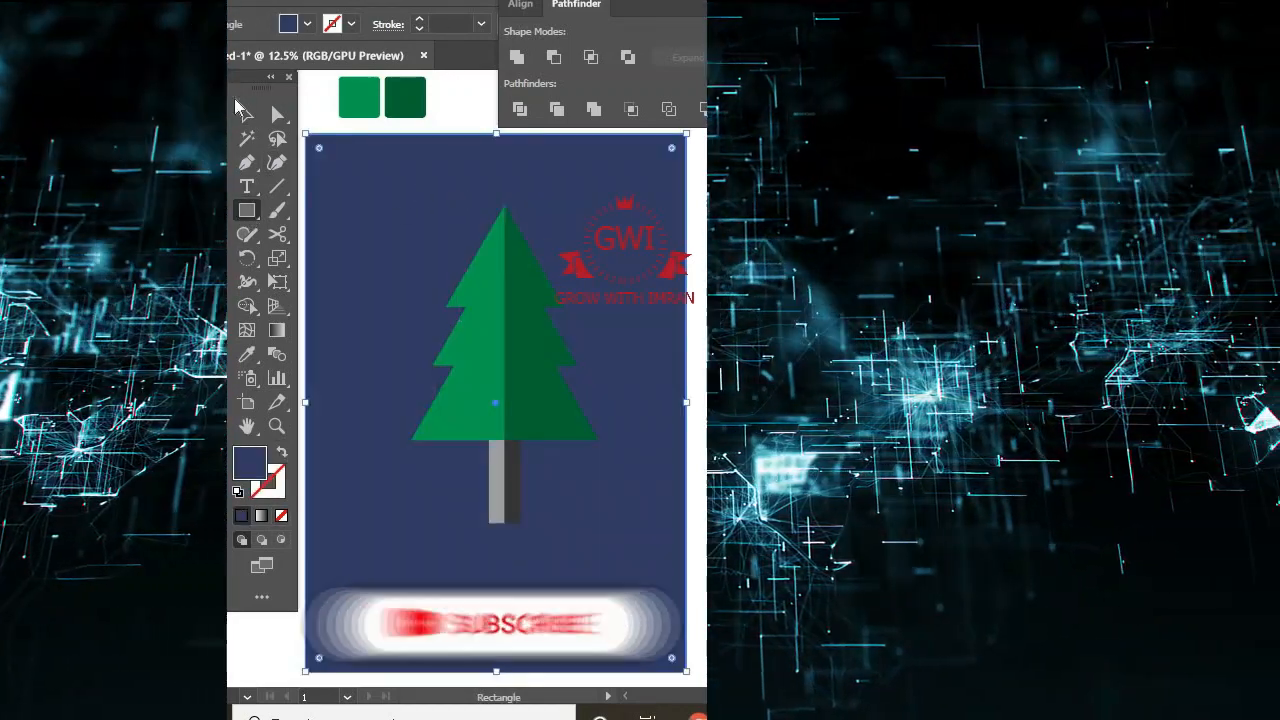
- Recolour the large background rectangle behind the fir tree black
{"action": "key", "text": "v"}
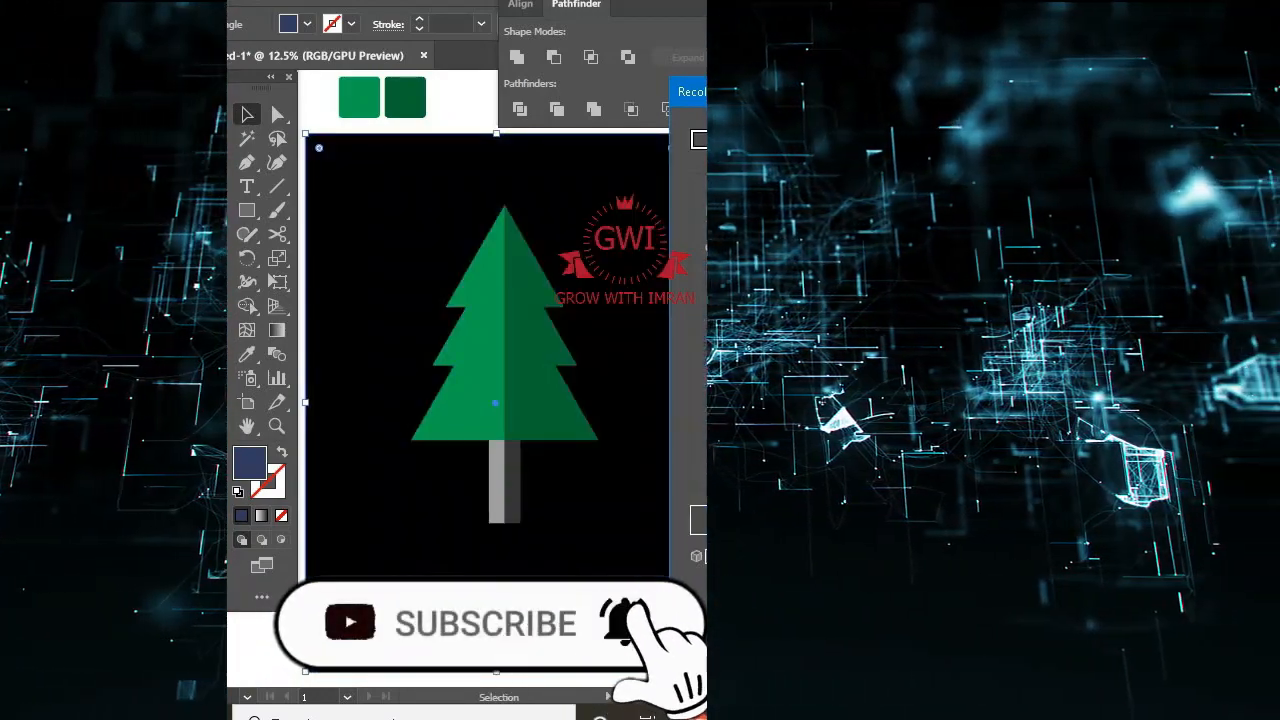
{"action": "key", "text": "Escape"}
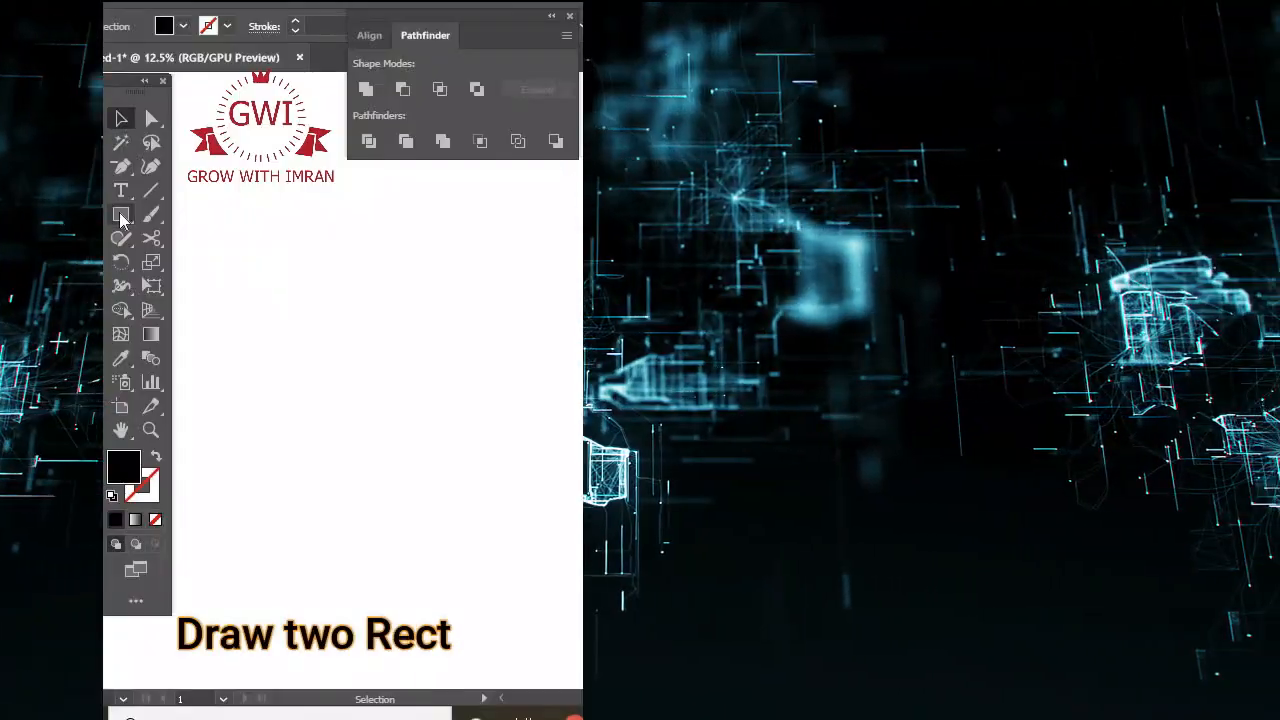
- Draw a tall black rectangle and a shorter one touching its right edge, with their vertical centres aligned
{"action": "mouse_move", "coordinate": [261, 233]}
{"action": "left_mouse_down"}
{"action": "mouse_move", "coordinate": [386, 369]}
{"action": "mouse_move", "coordinate": [395, 425]}
{"action": "left_mouse_up"}
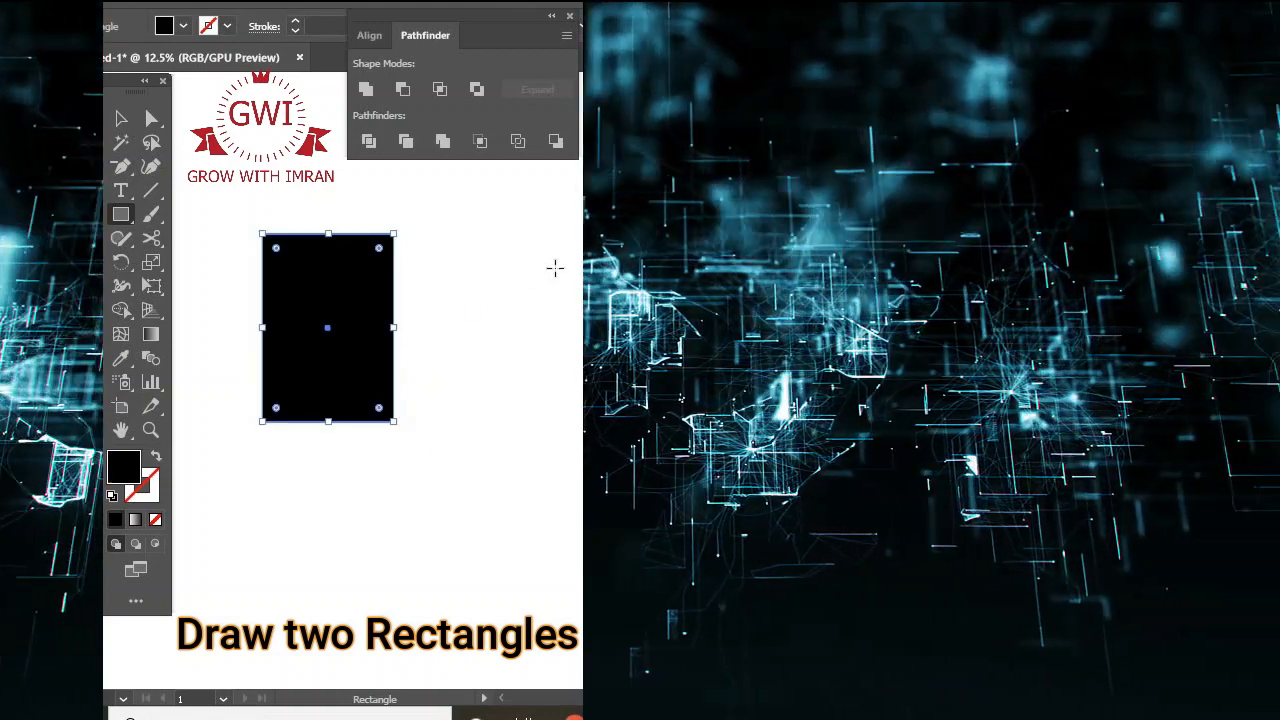
{"action": "left_click_drag", "start_coordinate": [509, 301], "coordinate": [393, 360]}
{"action": "left_click_drag", "start_coordinate": [559, 316], "coordinate": [544, 317]}
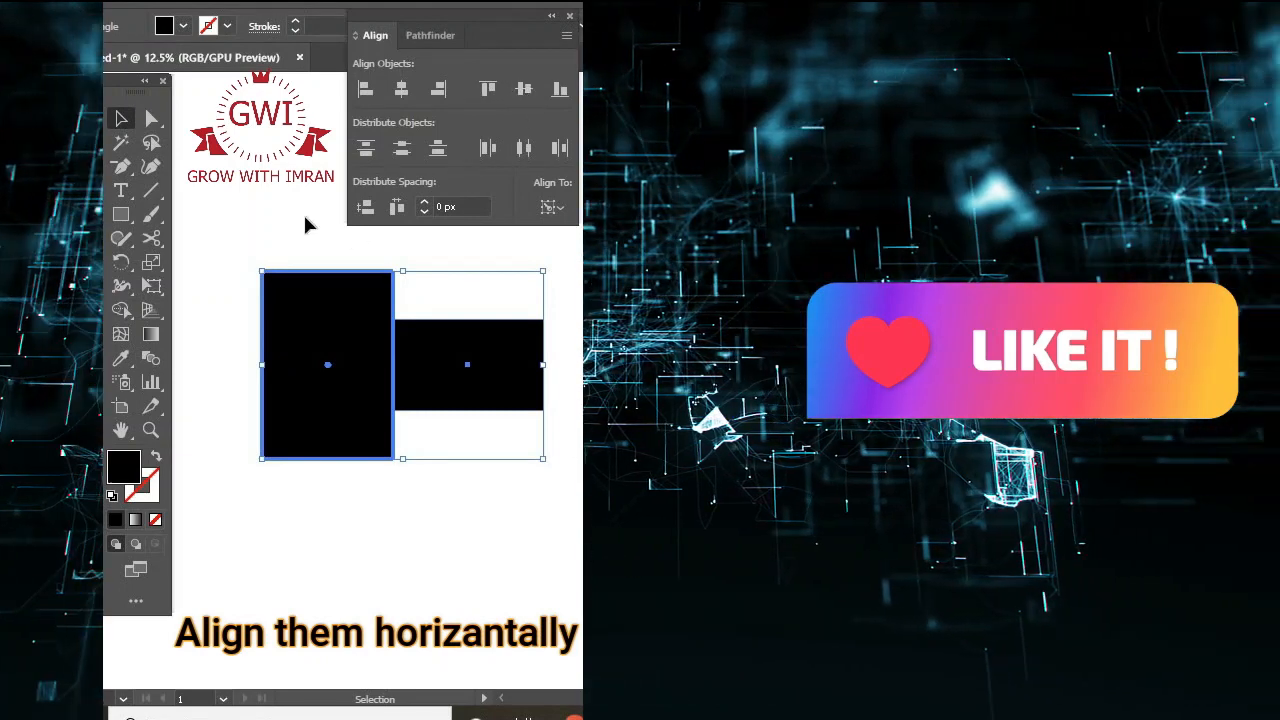
{"action": "left_click", "coordinate": [423, 406]}
- Add an anchor point on the shorter rectangle's lower edge and pull its lower-right corner straight down
{"action": "left_click", "coordinate": [505, 405]}
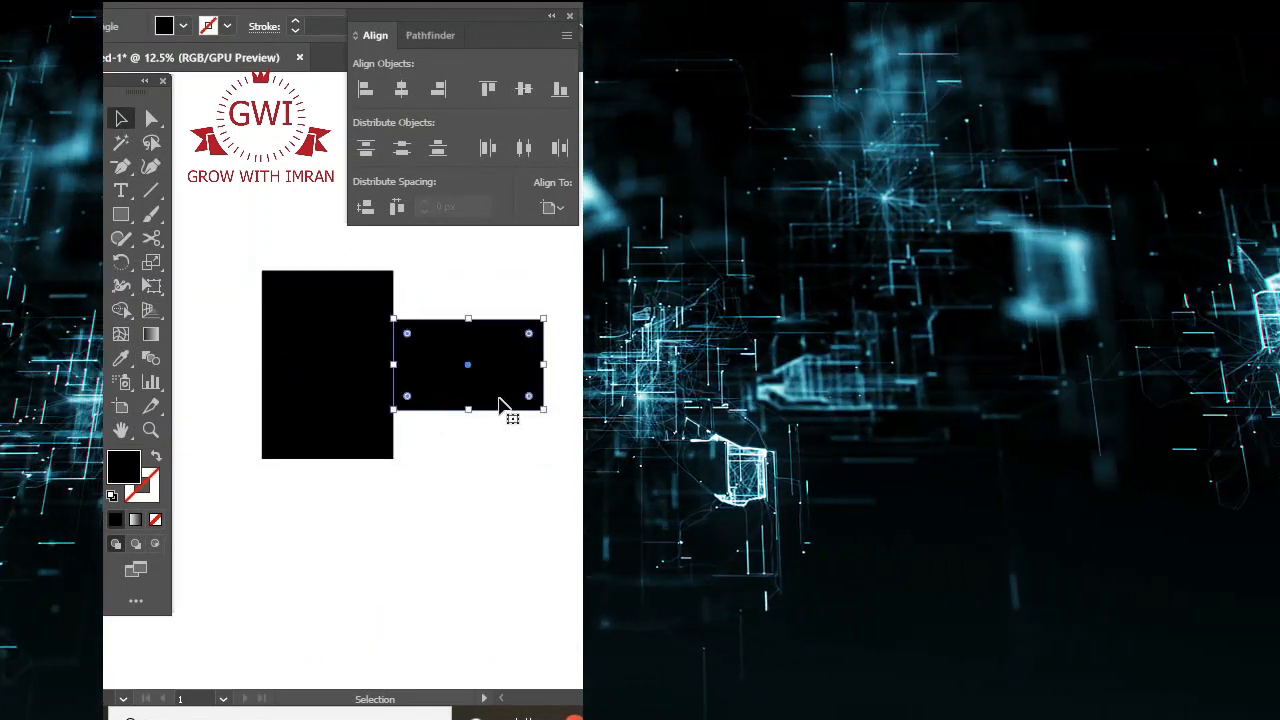
{"action": "key", "text": "p"}
{"action": "left_click", "coordinate": [515, 409]}
{"action": "key", "text": "a"}
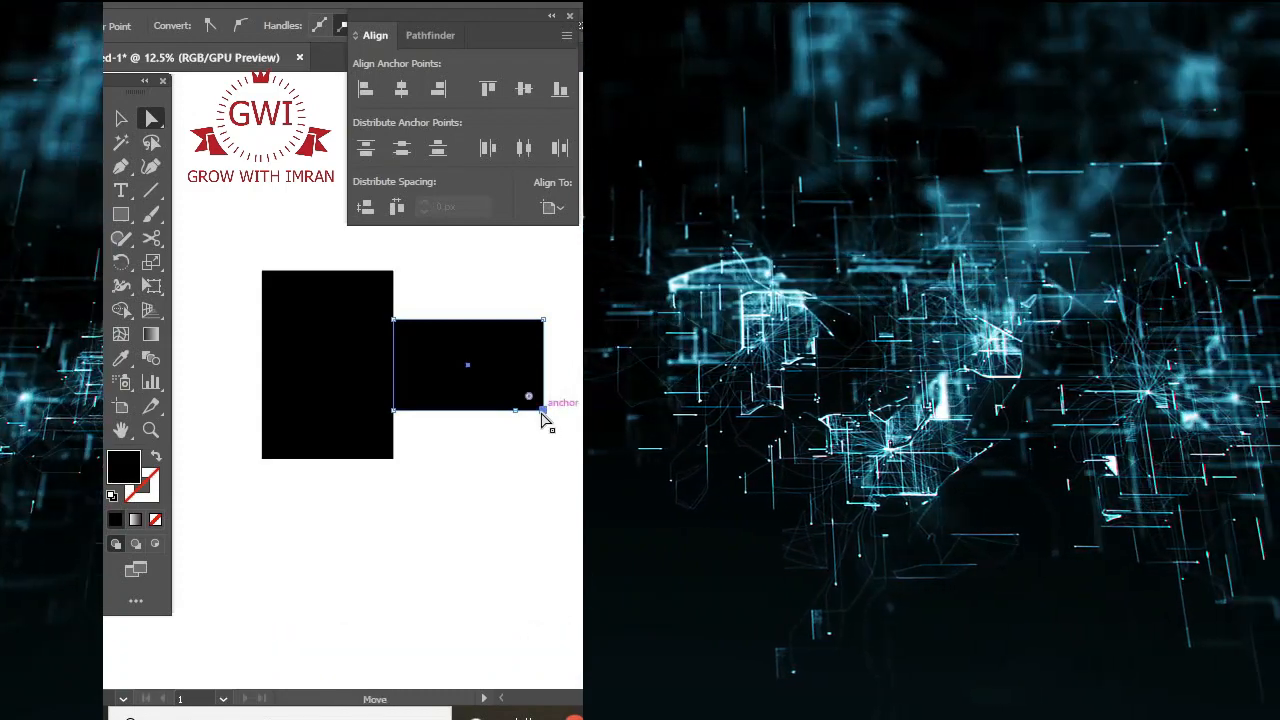
{"action": "left_click", "coordinate": [540, 422]}
{"action": "left_click_drag", "start_coordinate": [541, 412], "coordinate": [538, 501]}
- Round the added lower anchor and the upper-right corner fully to form a curved, pointed tail
{"action": "left_click", "coordinate": [515, 413]}
{"action": "left_click_drag", "start_coordinate": [506, 425], "coordinate": [388, 530]}
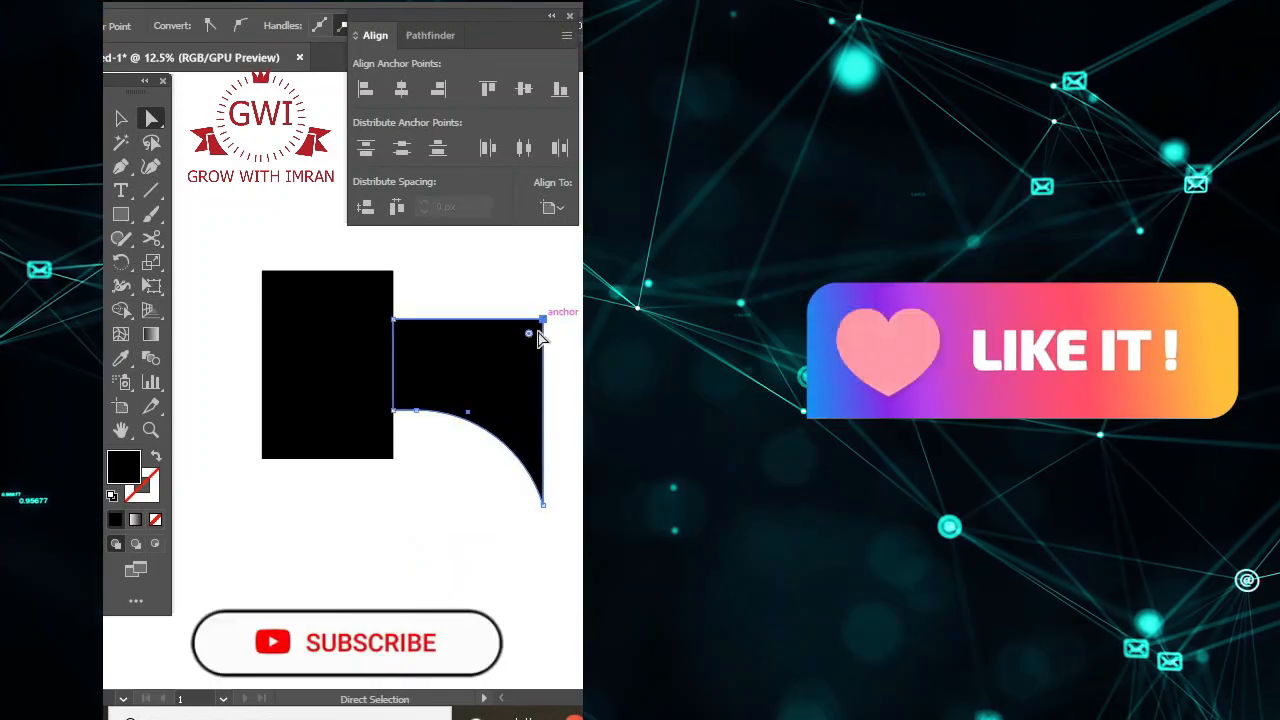
{"action": "left_click_drag", "start_coordinate": [530, 345], "coordinate": [400, 517]}
- Add an anchor at the middle of the tall rectangle's left edge and delete both left corners to form an arrowhead
{"action": "left_click", "coordinate": [349, 400]}
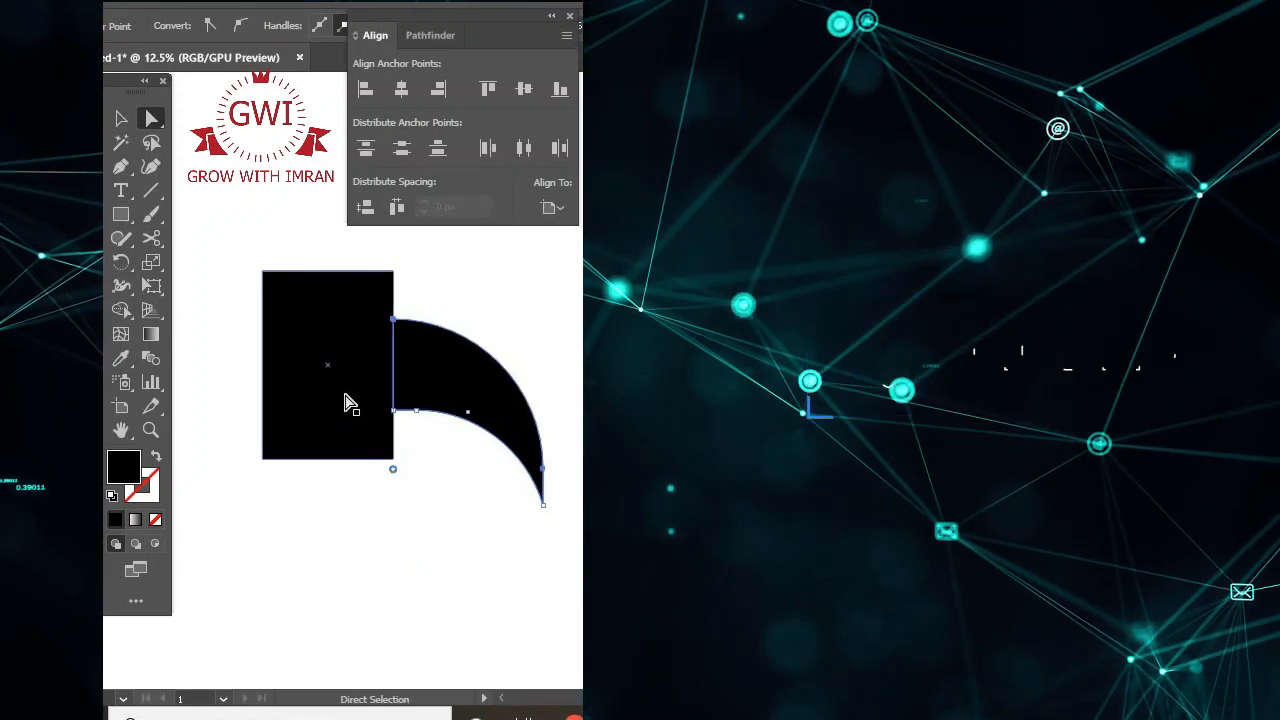
{"action": "key", "text": "p"}
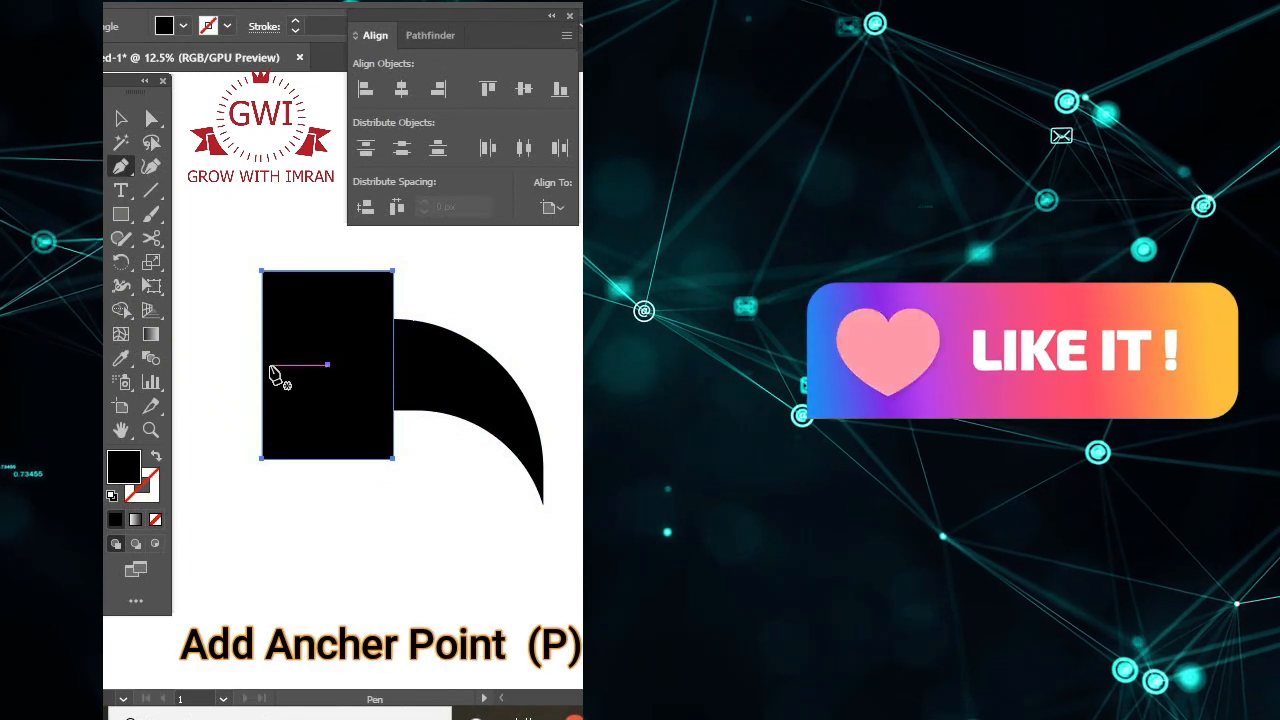
{"action": "left_click", "coordinate": [263, 365]}
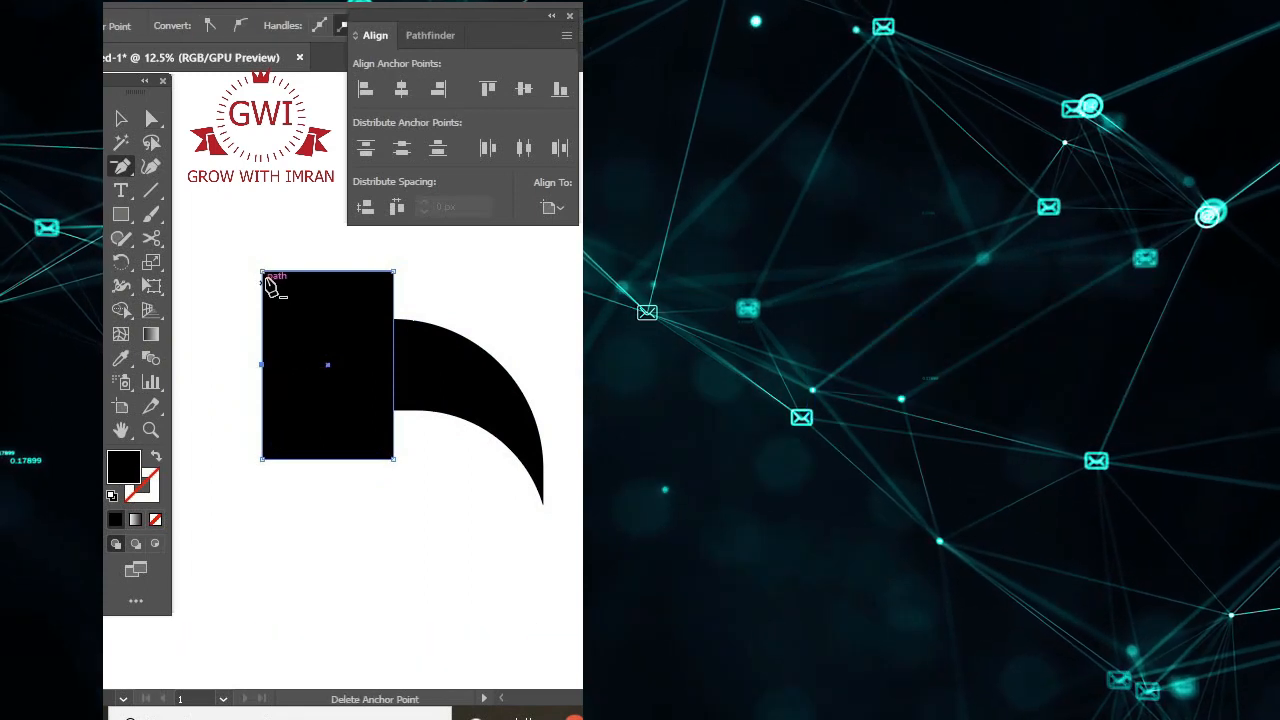
{"action": "left_click", "coordinate": [263, 271]}
{"action": "left_click", "coordinate": [263, 458]}
- Place two overlapping arrowhead copies to the left of the original and cut them into a chevron with Minus Back
{"action": "key", "text": "v"}
{"action": "left_click_drag", "start_coordinate": [645, 402], "coordinate": [592, 413]}
{"action": "left_click", "coordinate": [658, 400], "text": "shift"}
{"action": "left_click", "coordinate": [727, 33]}
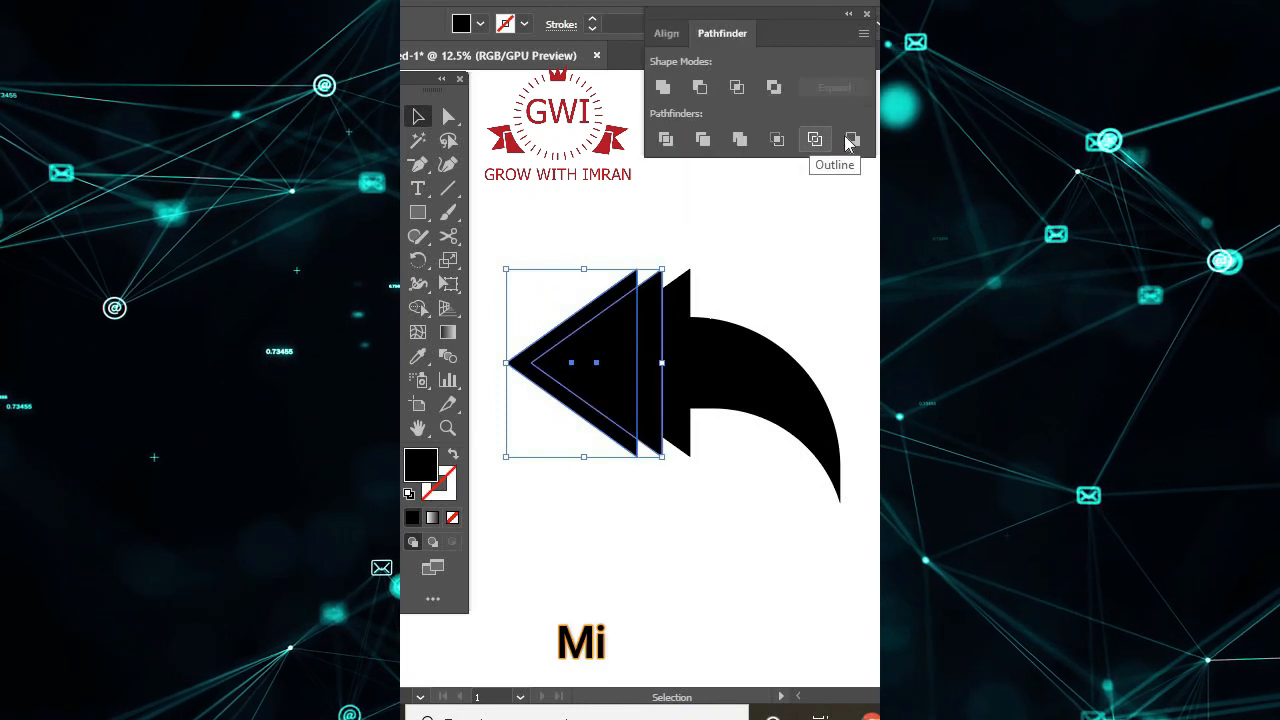
{"action": "left_click", "coordinate": [850, 140]}
{"action": "left_click", "coordinate": [714, 210]}
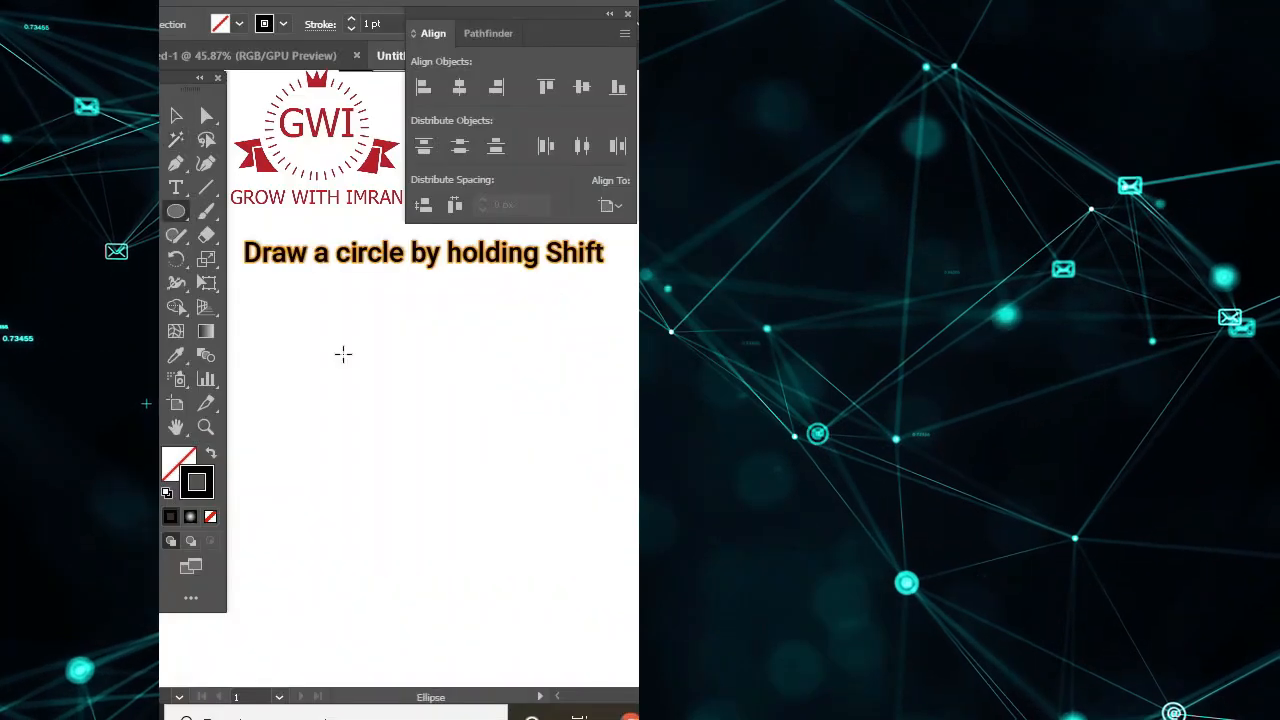
- Draw a large unfilled circle and stack two half-size copies inside it, touching at its centre
{"action": "left_click_drag", "start_coordinate": [283, 297], "coordinate": [597, 640]}
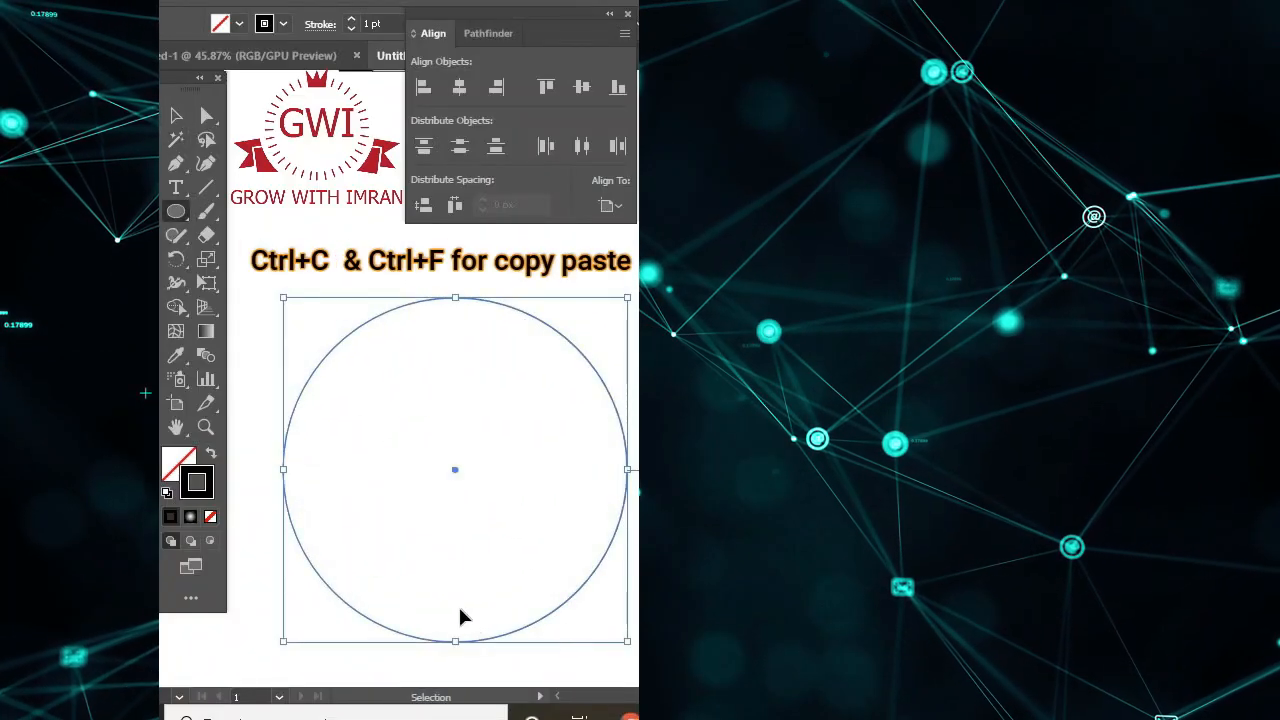
{"action": "left_click_drag", "start_coordinate": [455, 297], "coordinate": [455, 470]}
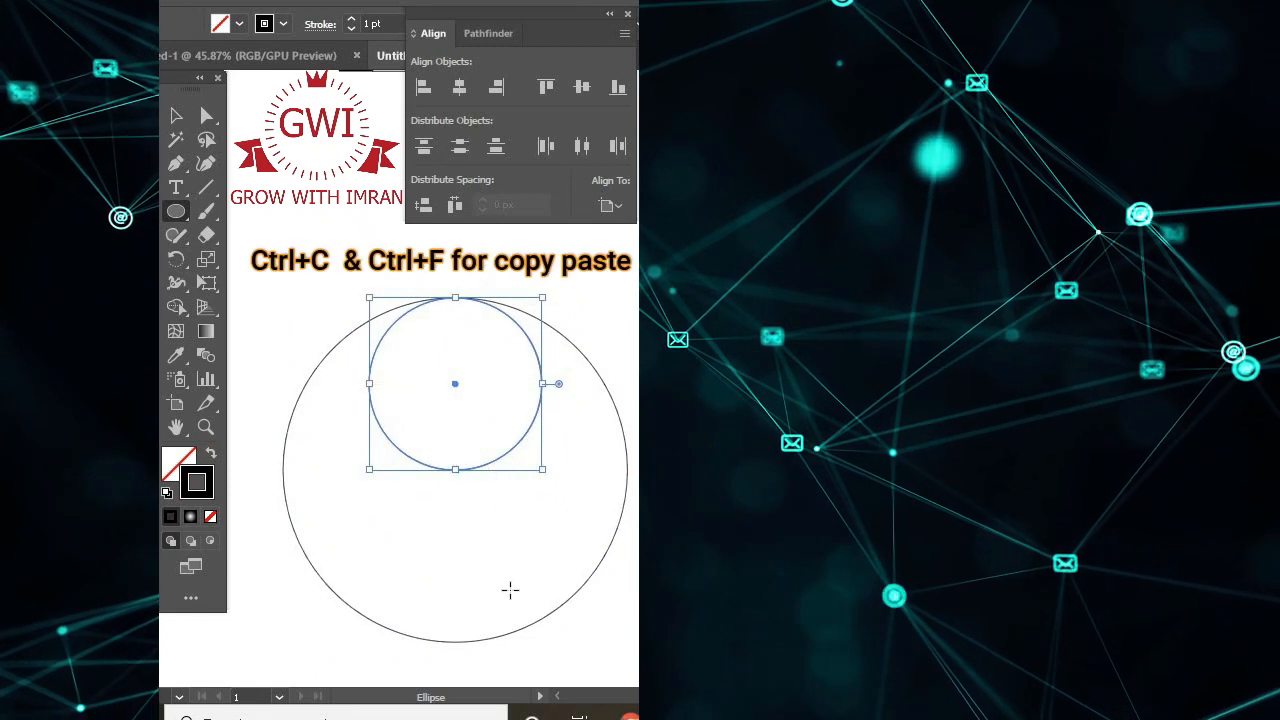
{"action": "key", "text": "v"}
{"action": "left_click", "coordinate": [545, 628]}
{"action": "key", "text": "ctrl+c"}
{"action": "key", "text": "ctrl+f"}
{"action": "left_click_drag", "start_coordinate": [455, 297], "coordinate": [455, 469]}
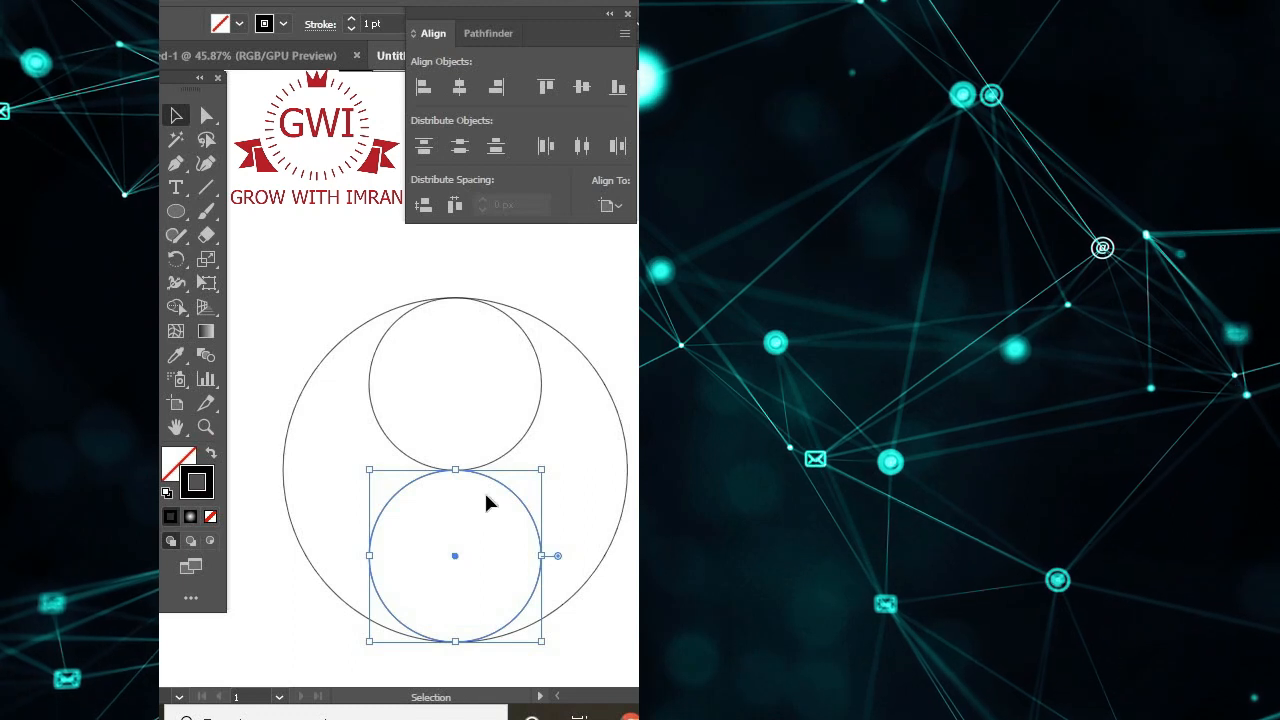
- Add a small concentric circle inside each half-size circle by scaling down copies in place
{"action": "left_click", "coordinate": [505, 457]}
{"action": "key", "text": "ctrl+c"}
{"action": "key", "text": "ctrl+f"}
{"action": "left_click_drag", "start_coordinate": [541, 469], "coordinate": [479, 407]}
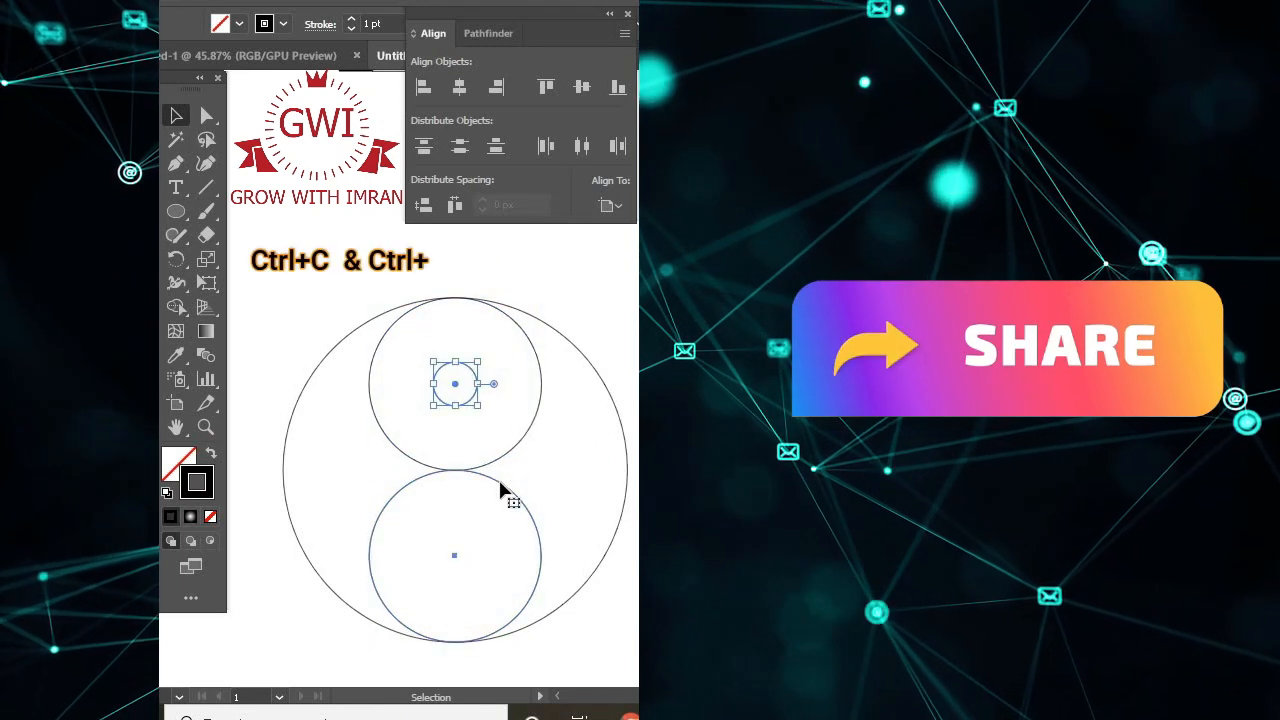
{"action": "left_click", "coordinate": [500, 484], "text": "ctrl"}
{"action": "key", "text": "ctrl+c"}
{"action": "key", "text": "ctrl+f"}
{"action": "left_click_drag", "start_coordinate": [540, 471], "coordinate": [500, 540]}
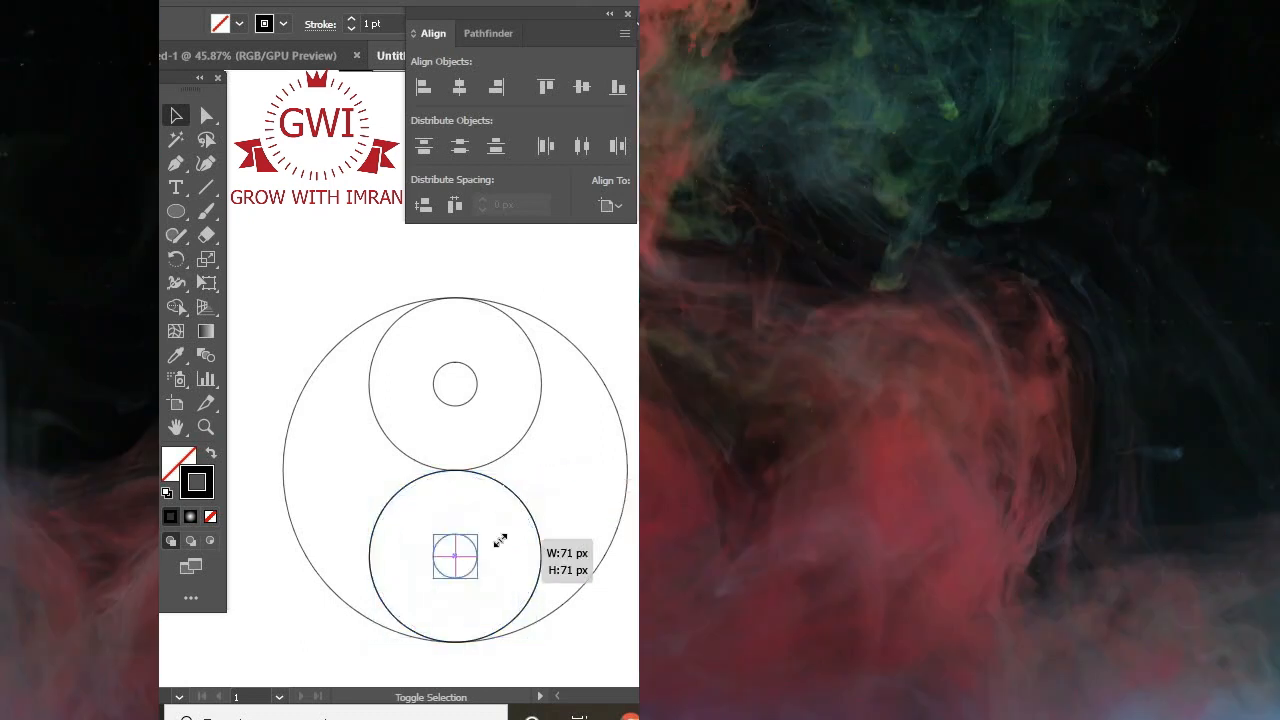
- Merge the upper half-size circle with the left region in black using Shape Builder, leaving out its small circle
{"action": "key", "text": "ctrl+a"}
{"action": "key", "text": "shift+m"}
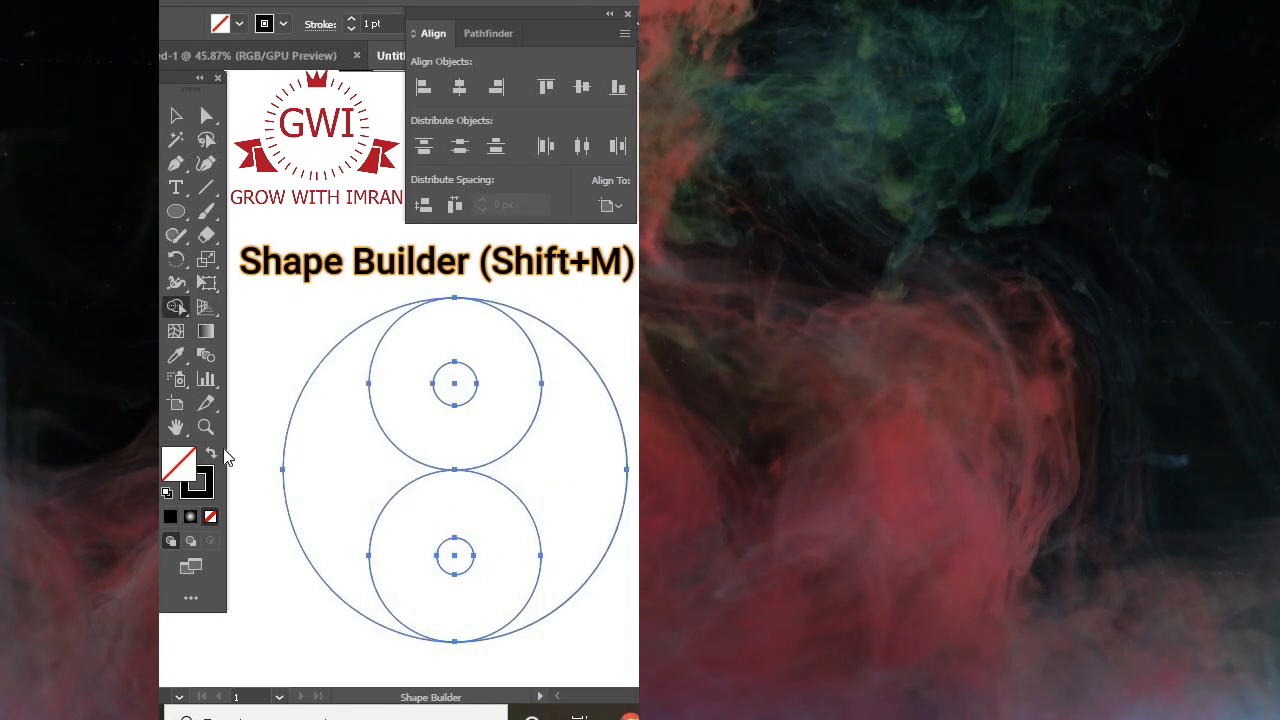
{"action": "left_click", "coordinate": [210, 453]}
{"action": "left_click_drag", "start_coordinate": [403, 387], "coordinate": [335, 440]}
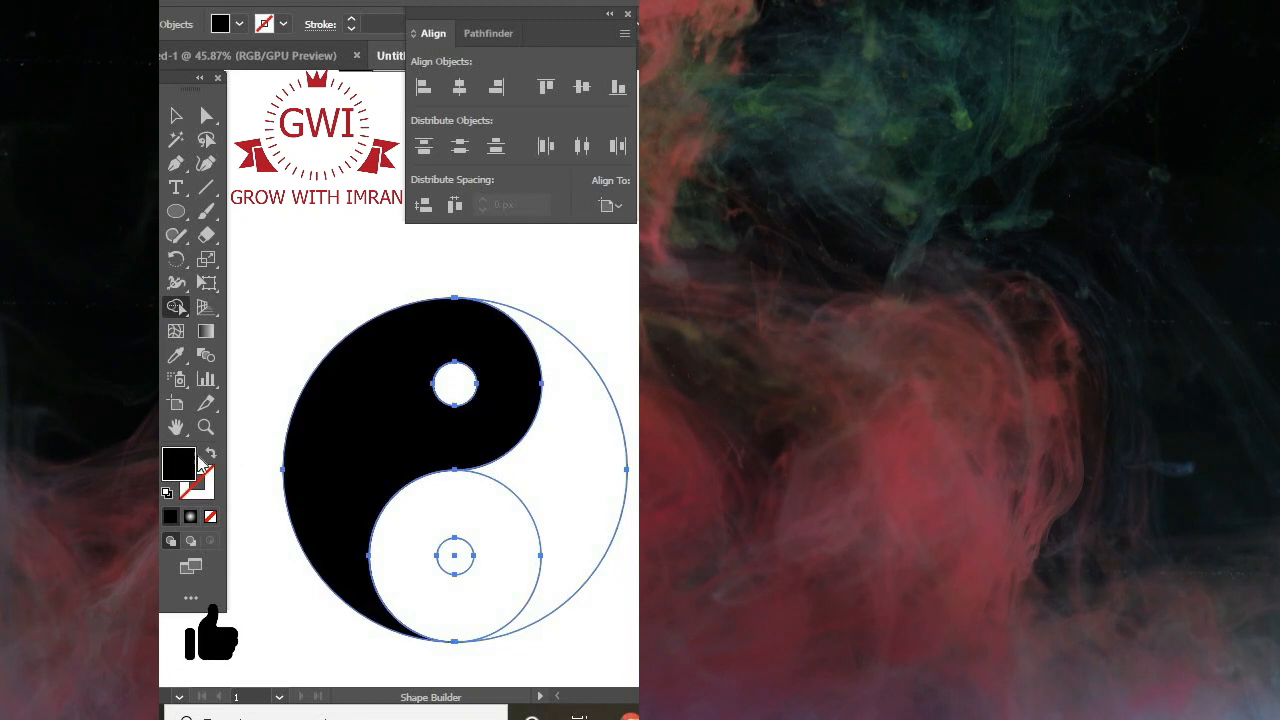
- Merge the lower half-size circle with the right region in white, leaving out its small circle
{"action": "left_click", "coordinate": [680, 130]}
{"action": "left_click", "coordinate": [494, 546]}
{"action": "key", "text": "v"}
- Fill the lower small circle black and scale the whole yin-yang symbol down
{"action": "left_click", "coordinate": [459, 562]}
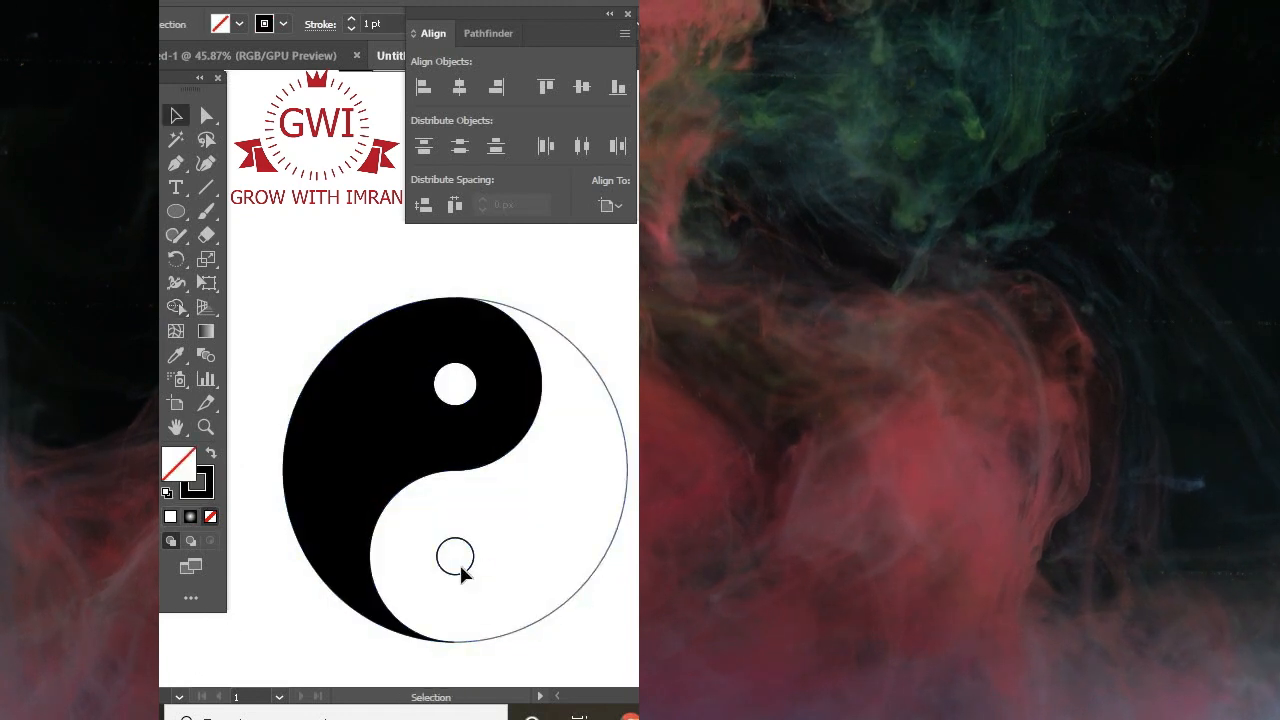
{"action": "left_click", "coordinate": [459, 563]}
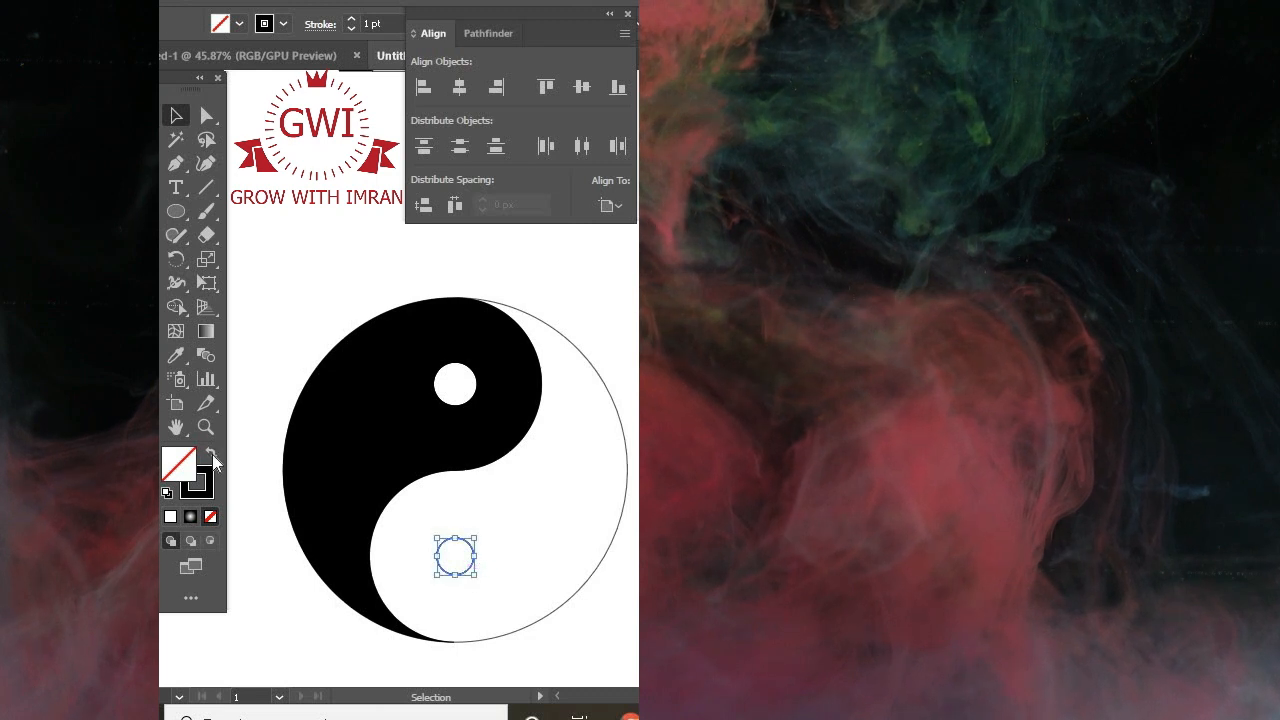
{"action": "key", "text": "ctrl+a"}
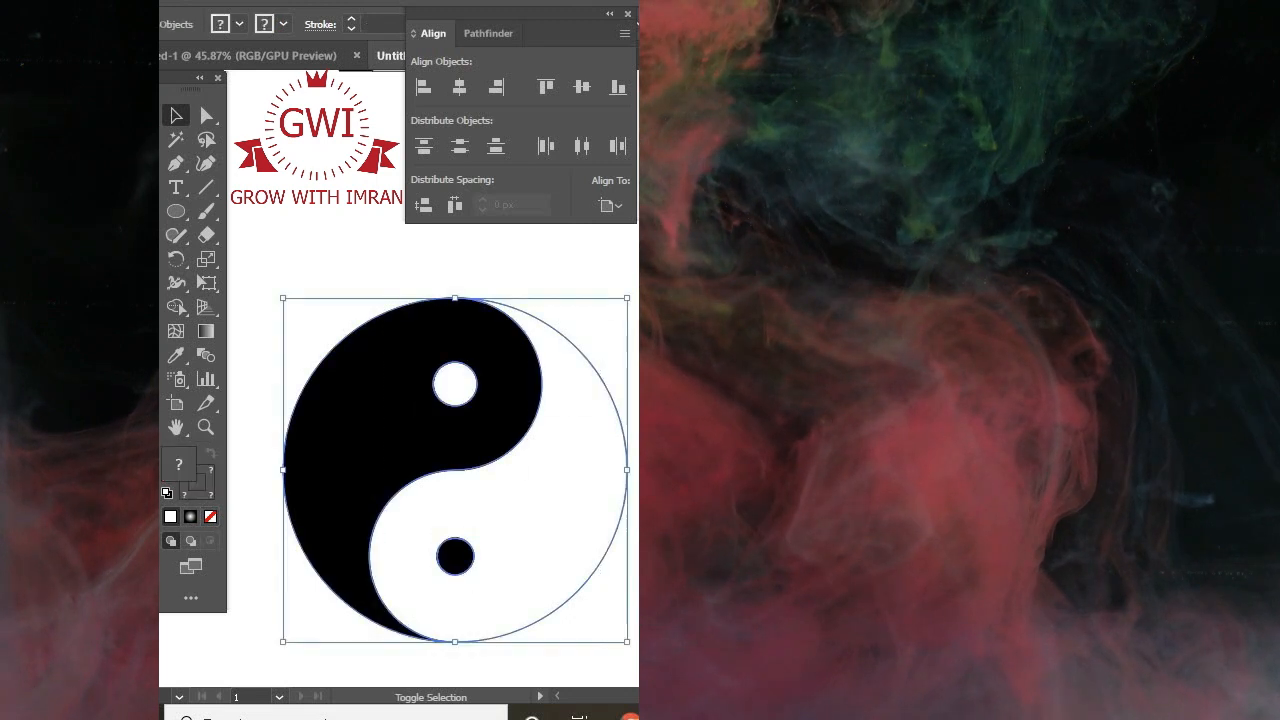
{"action": "left_click_drag", "start_coordinate": [627, 643], "coordinate": [509, 537]}
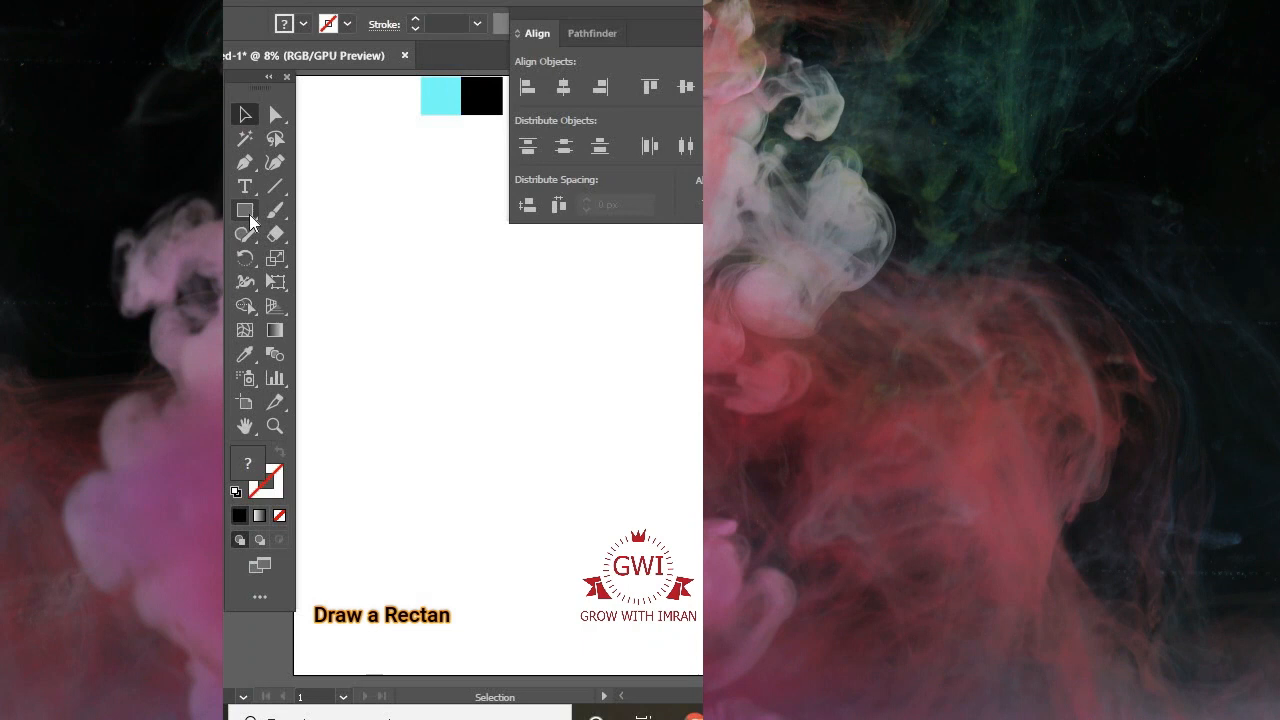
- Draw a wide rectangle in the middle of the artboard and fill it with solid black
{"action": "left_click", "coordinate": [248, 214]}
{"action": "left_click_drag", "start_coordinate": [360, 262], "coordinate": [630, 407]}
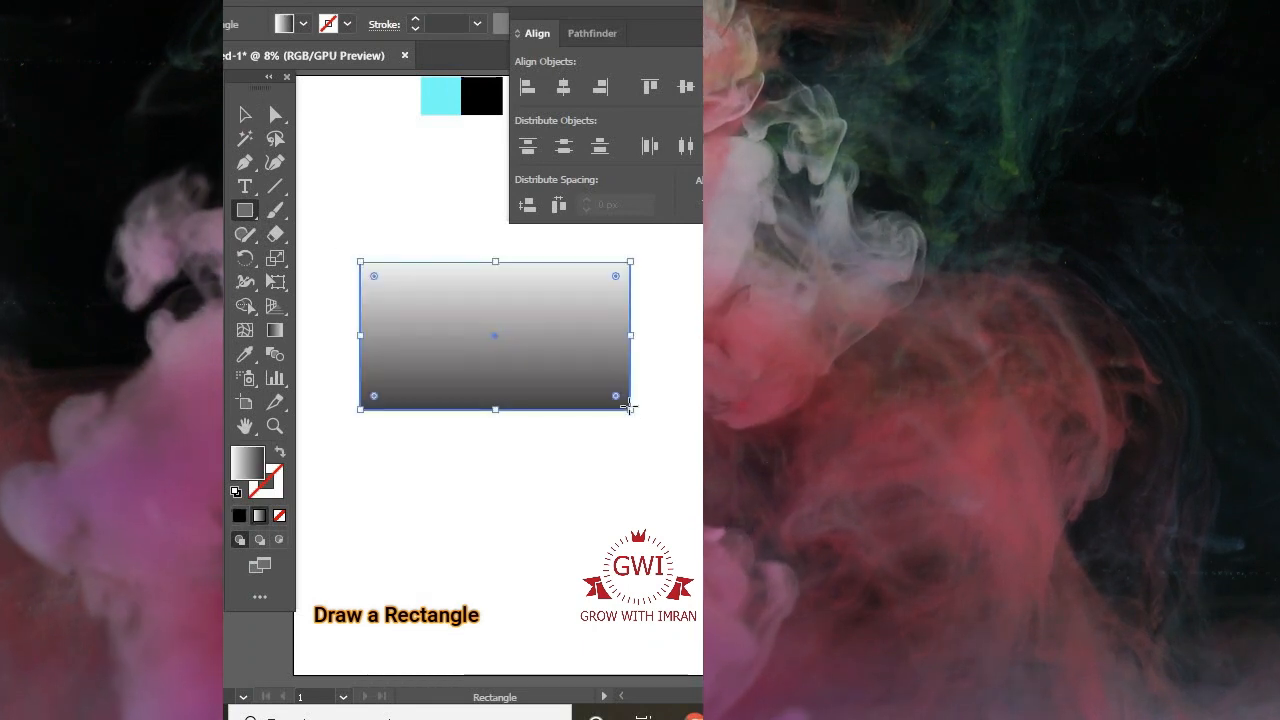
{"action": "left_click", "coordinate": [239, 515]}
{"action": "left_click", "coordinate": [246, 114]}
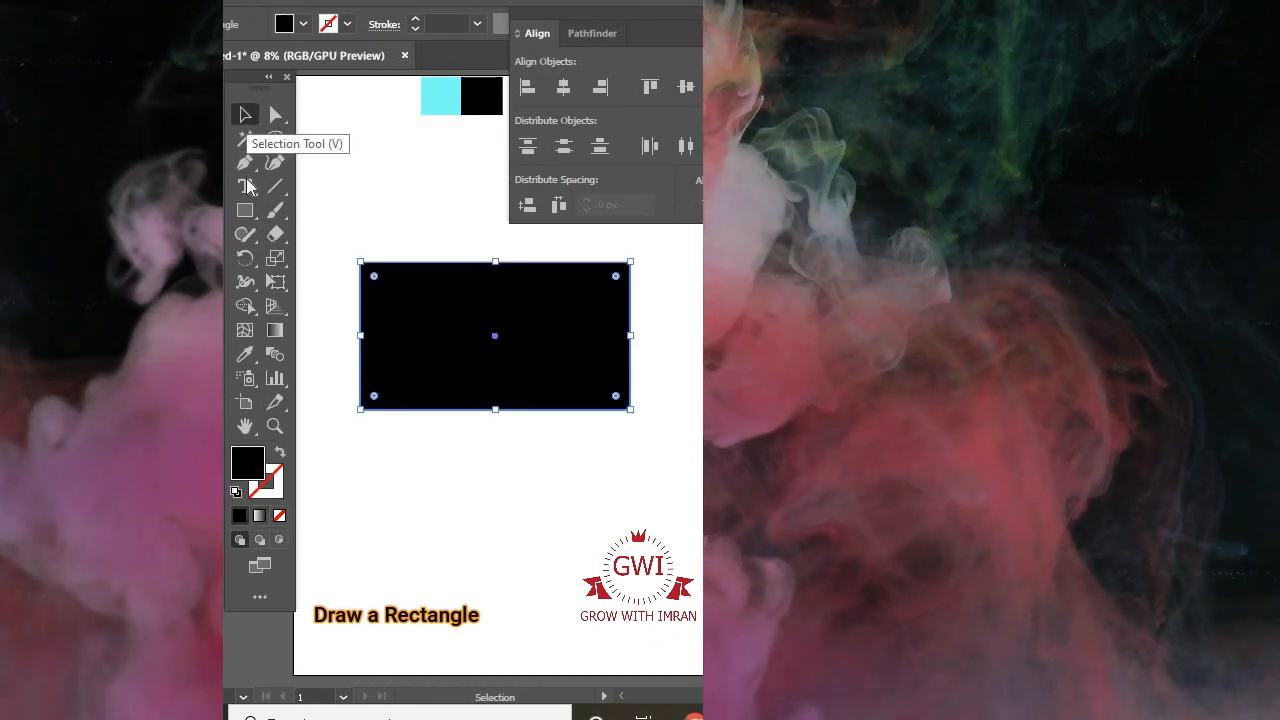
- Draw a small black rectangle below the large one and centre it horizontally with the large rectangle as key object
{"action": "left_click", "coordinate": [245, 210]}
{"action": "left_click_drag", "start_coordinate": [444, 432], "coordinate": [553, 460]}
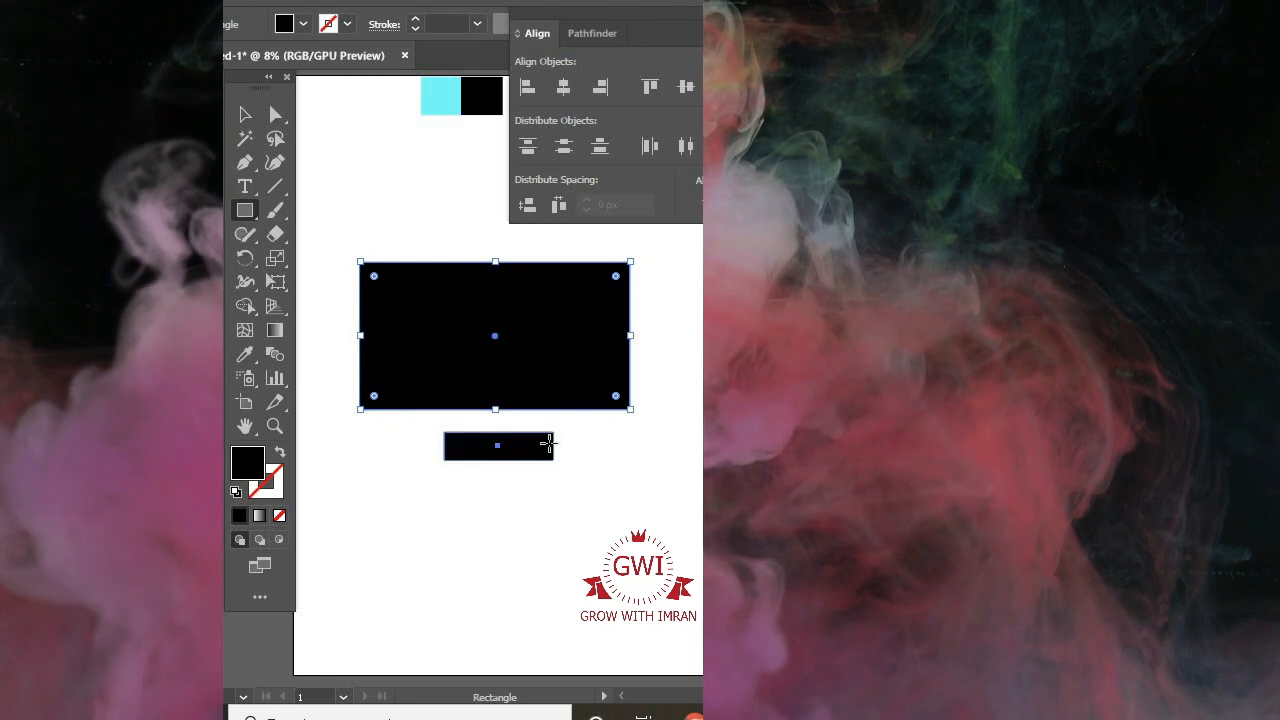
{"action": "key", "text": "v"}
{"action": "left_click", "coordinate": [526, 374], "text": "shift"}
{"action": "left_click", "coordinate": [526, 374]}
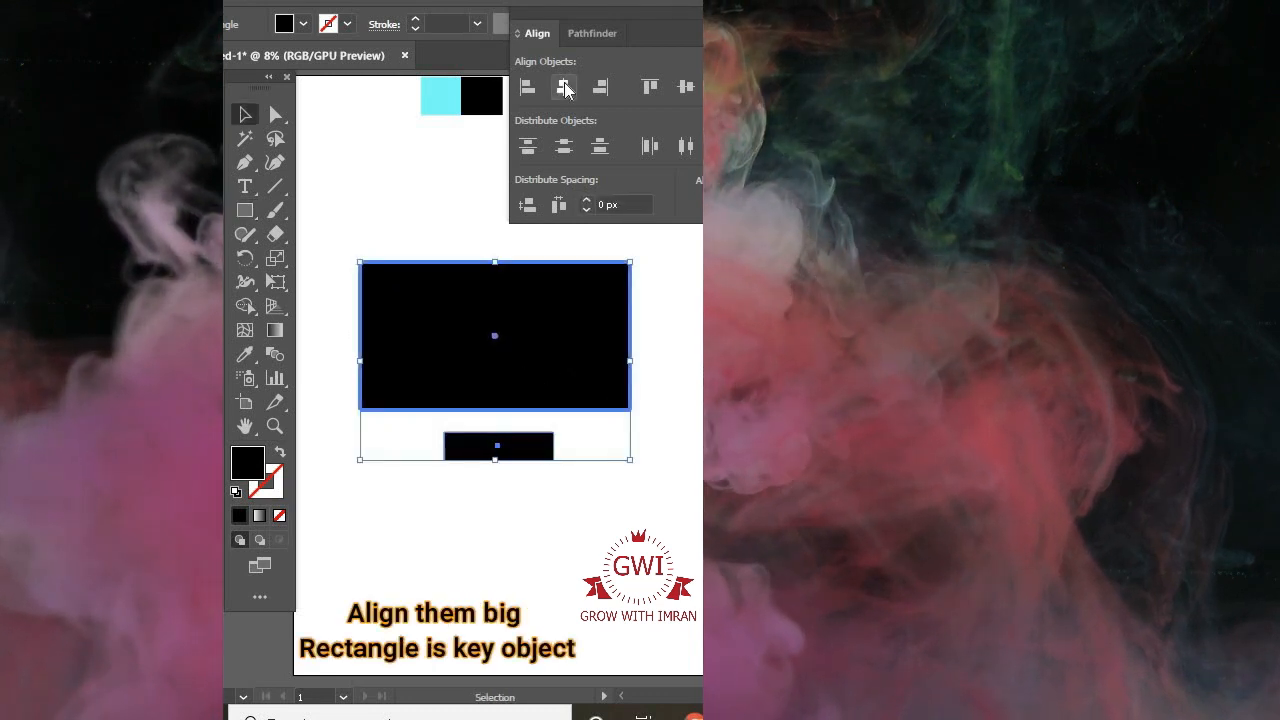
{"action": "left_click", "coordinate": [463, 470]}
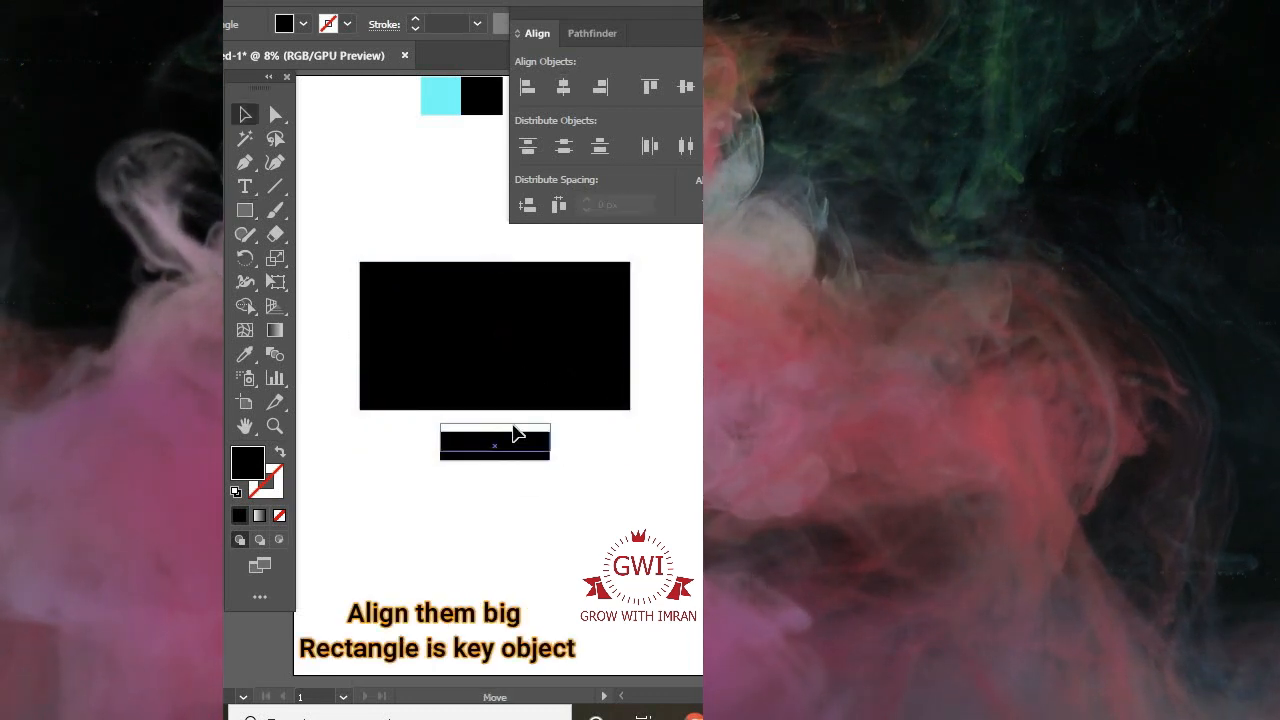
- Move the small rectangle straight up so it overlaps the lower edge of the large rectangle as a monitor neck
{"action": "left_click_drag", "start_coordinate": [512, 412], "coordinate": [511, 412]}
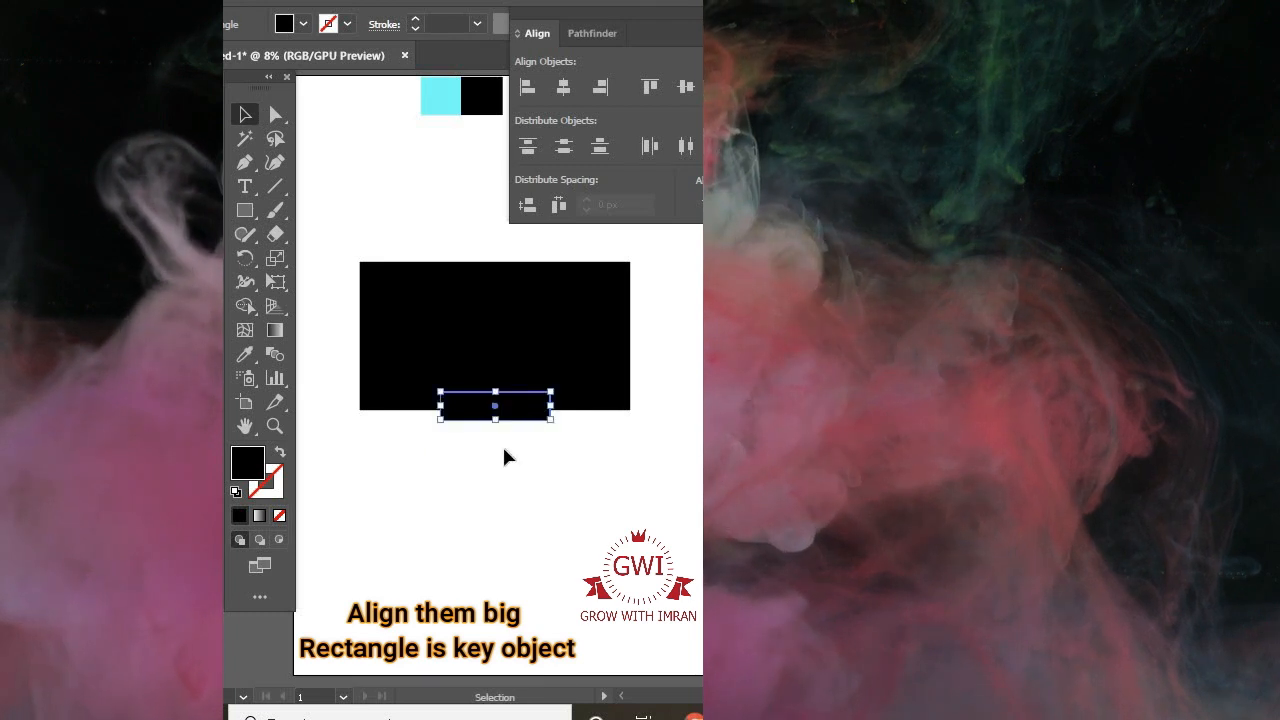
{"action": "left_click", "coordinate": [502, 445]}
{"action": "left_click", "coordinate": [503, 418]}
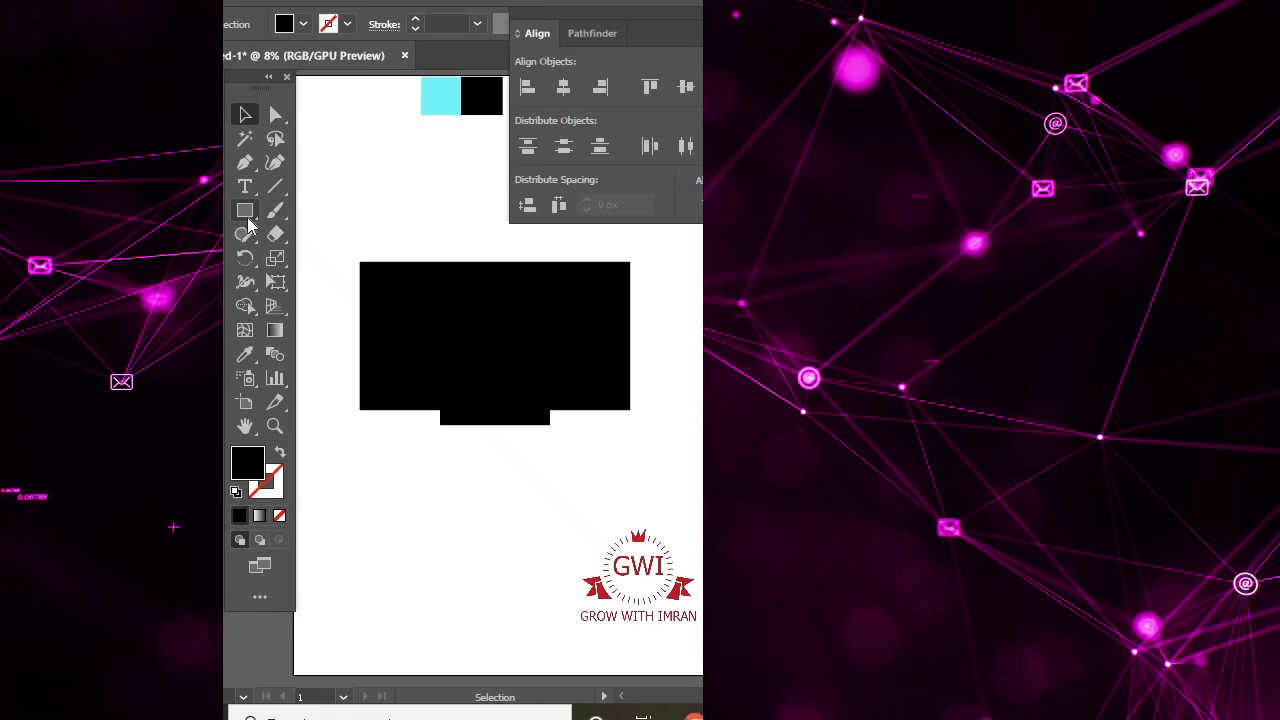
- Draw a thin, wider black rectangle beneath the neck as the monitor's base and move the neck down to meet it
{"action": "key", "text": "m"}
{"action": "left_click_drag", "start_coordinate": [417, 429], "coordinate": [593, 443]}
{"action": "key", "text": "v"}
{"action": "left_click", "coordinate": [503, 420]}
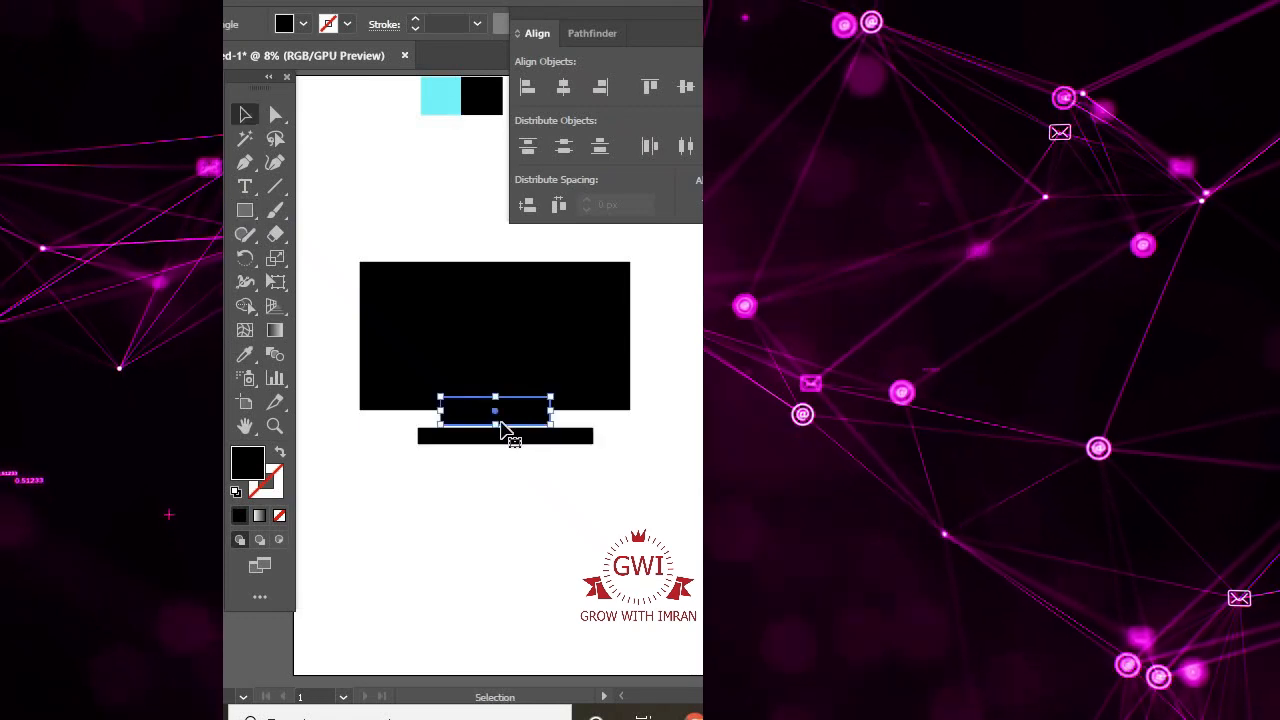
{"action": "left_click_drag", "start_coordinate": [501, 427], "coordinate": [499, 432]}
- Centre the three rectangles horizontally with the largest as key object and unite them into one shape with Pathfinder
{"action": "left_click_drag", "start_coordinate": [452, 332], "coordinate": [454, 334]}
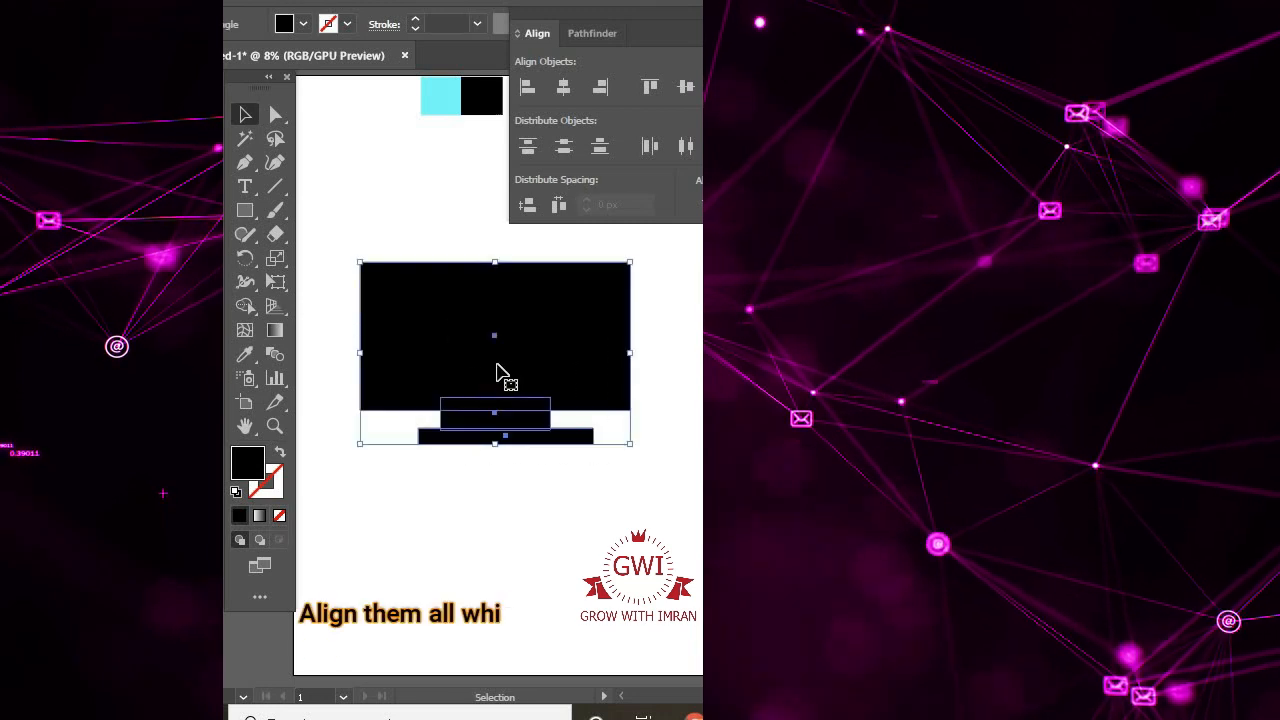
{"action": "left_click", "coordinate": [497, 364]}
{"action": "left_click", "coordinate": [563, 87]}
{"action": "left_click", "coordinate": [502, 548]}
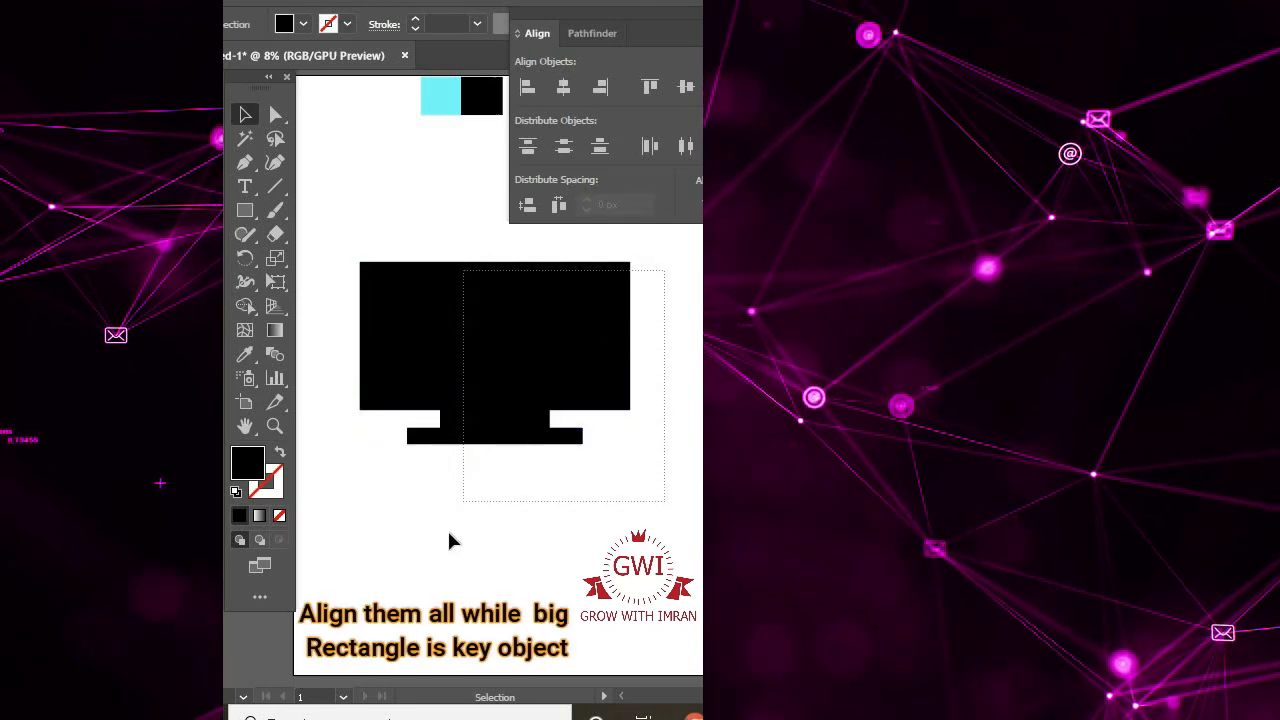
{"action": "left_click_drag", "start_coordinate": [449, 541], "coordinate": [586, 323]}
{"action": "left_click", "coordinate": [587, 33]}
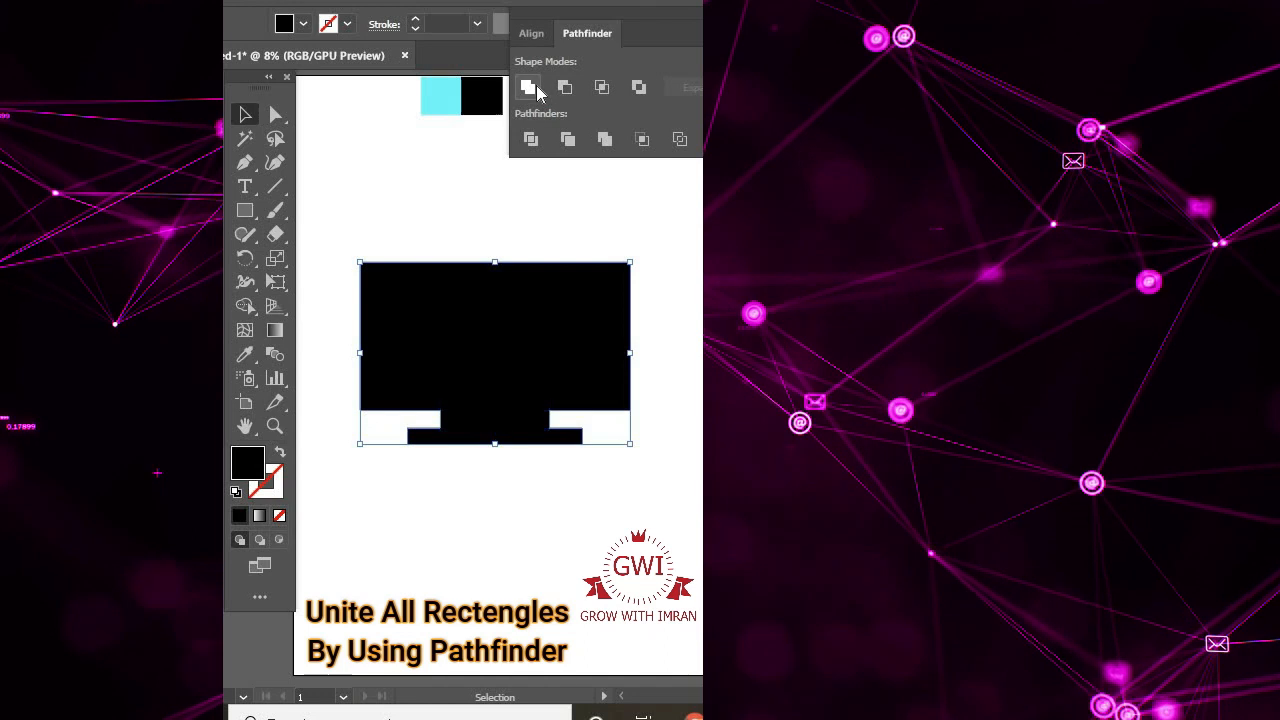
- Draw a rectangle inside the monitor's upper part as the screen and fill it with the sampled cyan swatch colour
{"action": "left_click", "coordinate": [245, 212]}
{"action": "left_click_drag", "start_coordinate": [373, 274], "coordinate": [621, 395]}
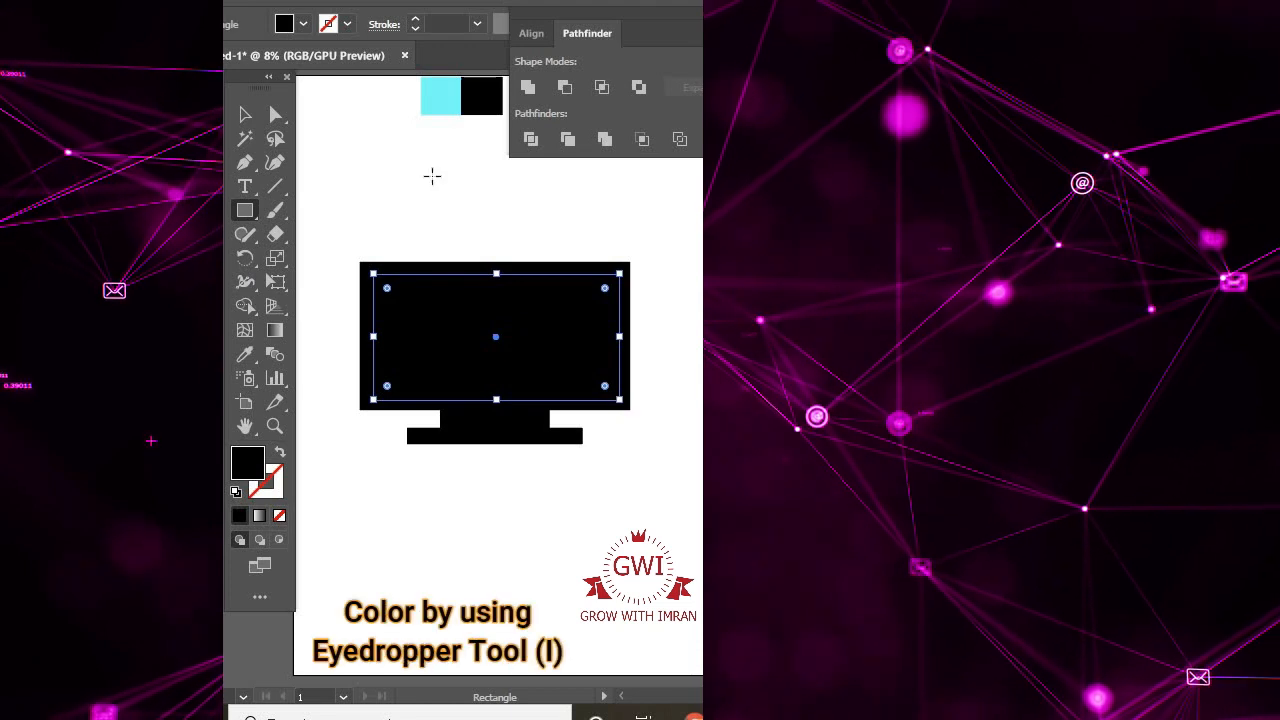
{"action": "left_click", "coordinate": [452, 99]}
{"action": "key", "text": "v"}
- Centre the cyan screen horizontally on the monitor body, using the black shape as key object
{"action": "left_click_drag", "start_coordinate": [331, 177], "coordinate": [429, 386]}
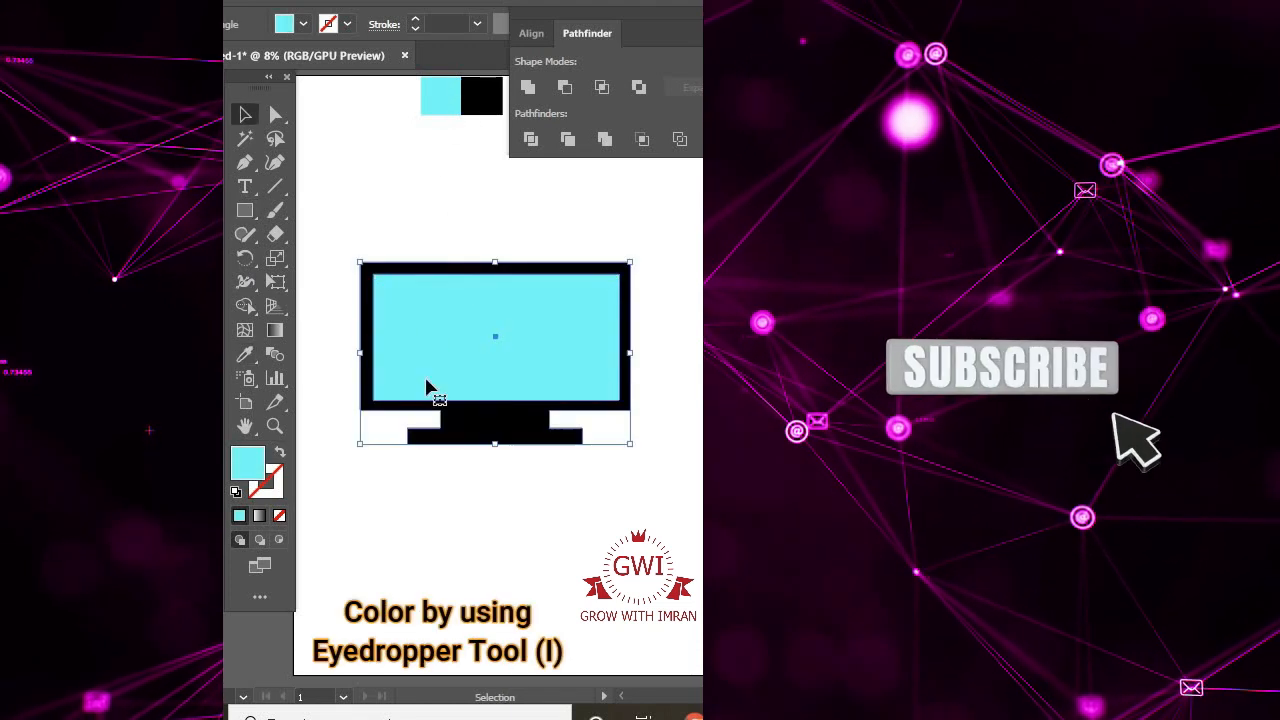
{"action": "left_click", "coordinate": [394, 266]}
{"action": "left_click", "coordinate": [532, 34]}
{"action": "left_click", "coordinate": [564, 89]}
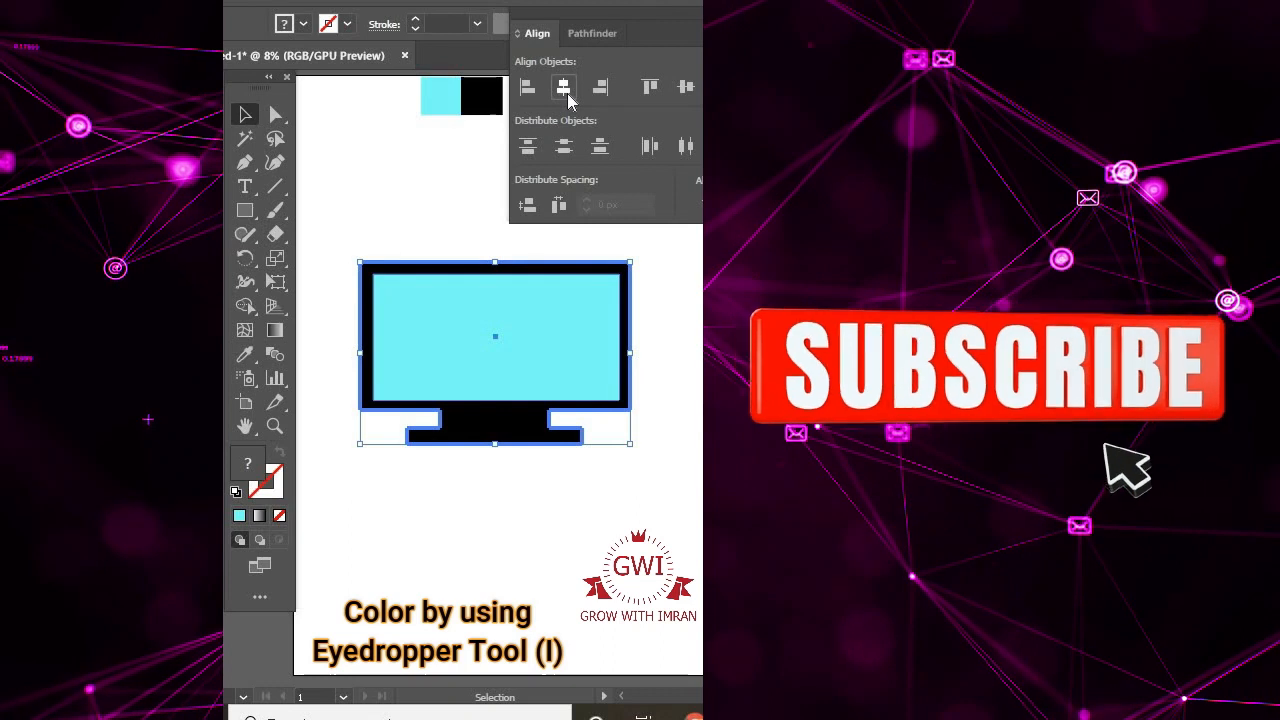
{"action": "left_click", "coordinate": [384, 214]}
- Widen the cyan screen slightly towards the frame's sides and centre it horizontally on the black monitor shape
{"action": "left_click", "coordinate": [520, 368]}
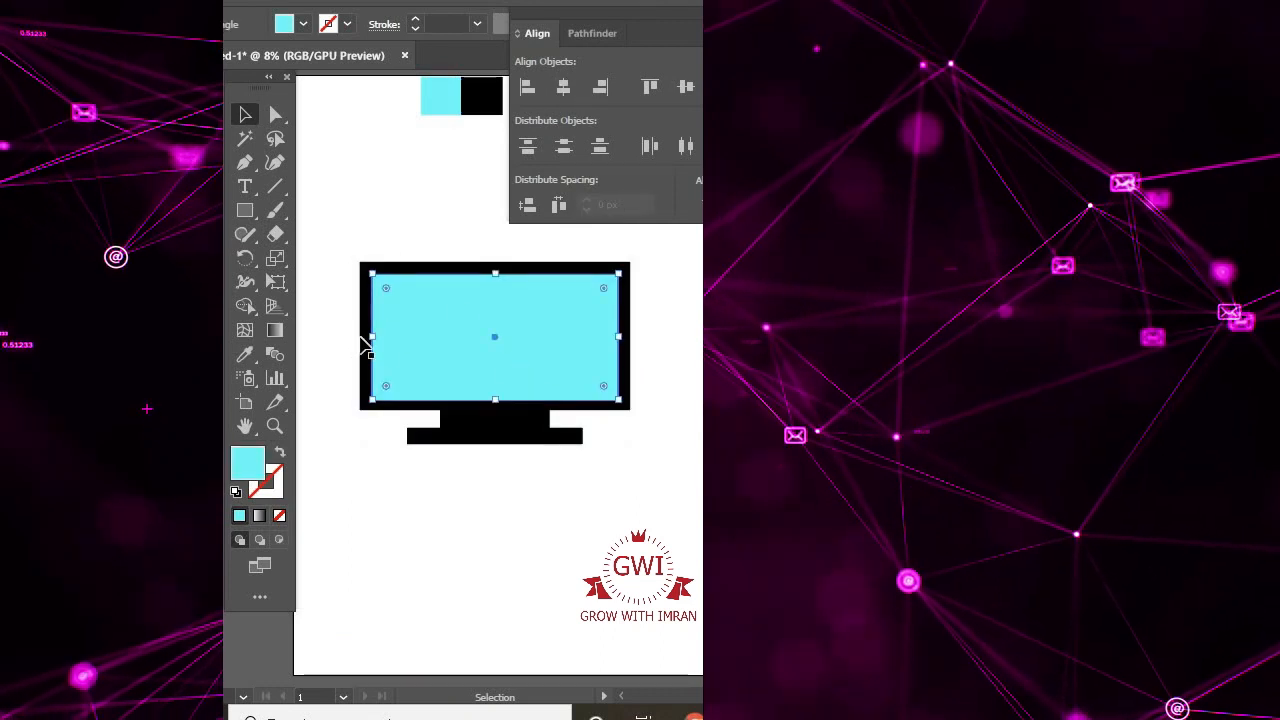
{"action": "left_click_drag", "start_coordinate": [371, 337], "coordinate": [366, 337]}
{"action": "left_click", "coordinate": [520, 268], "text": "shift"}
{"action": "left_click", "coordinate": [520, 267]}
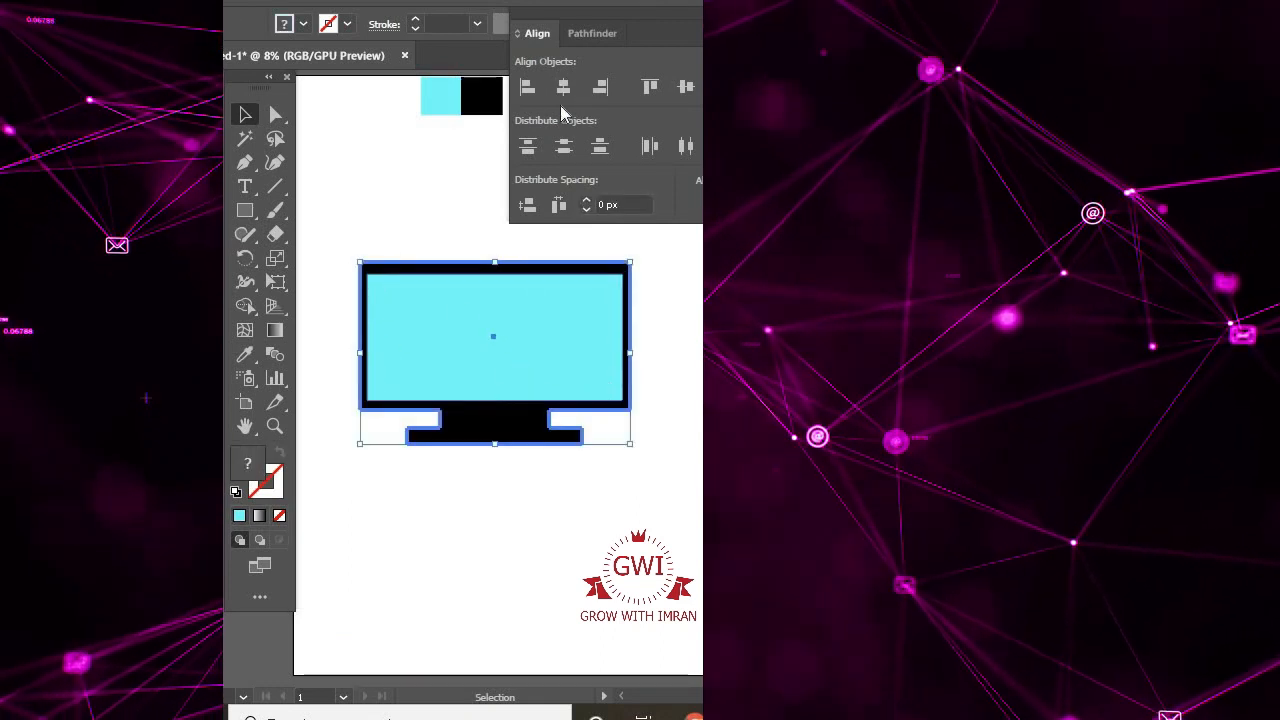
{"action": "left_click", "coordinate": [374, 173]}
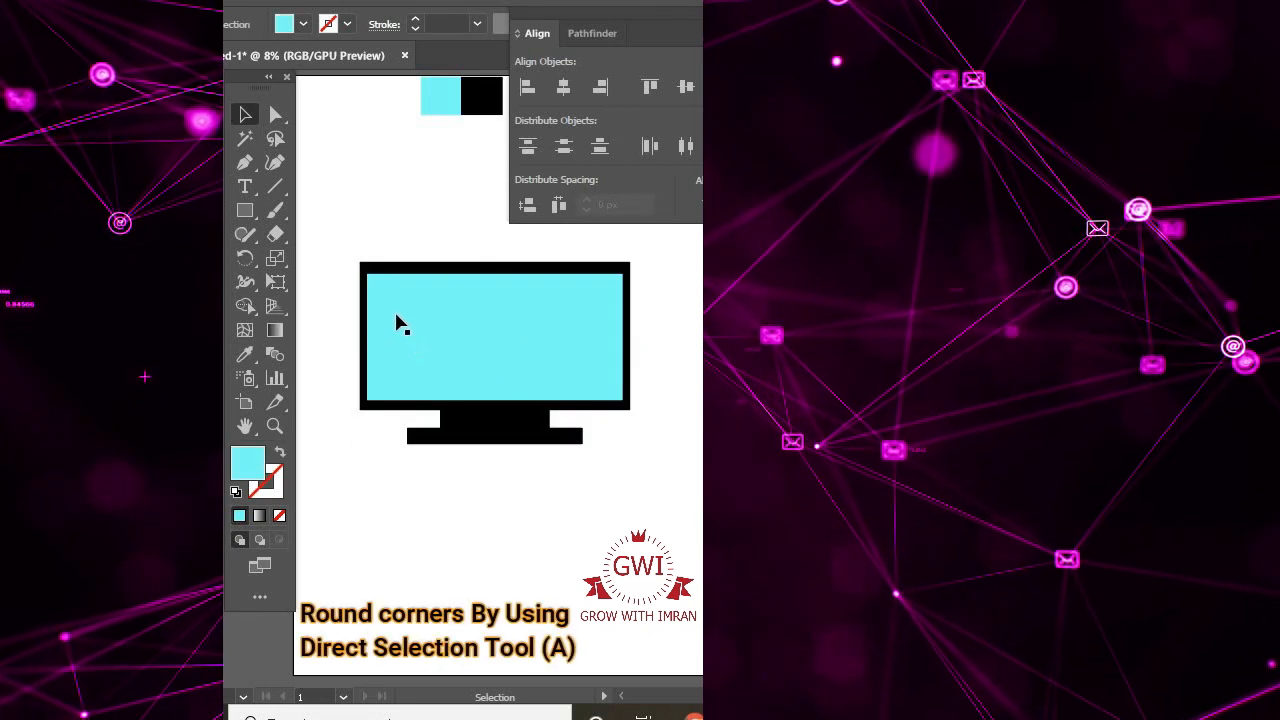
- Round the corners of the black monitor frame and stand using the Direct Selection tool
{"action": "left_click", "coordinate": [380, 276]}
{"action": "key", "text": "a"}
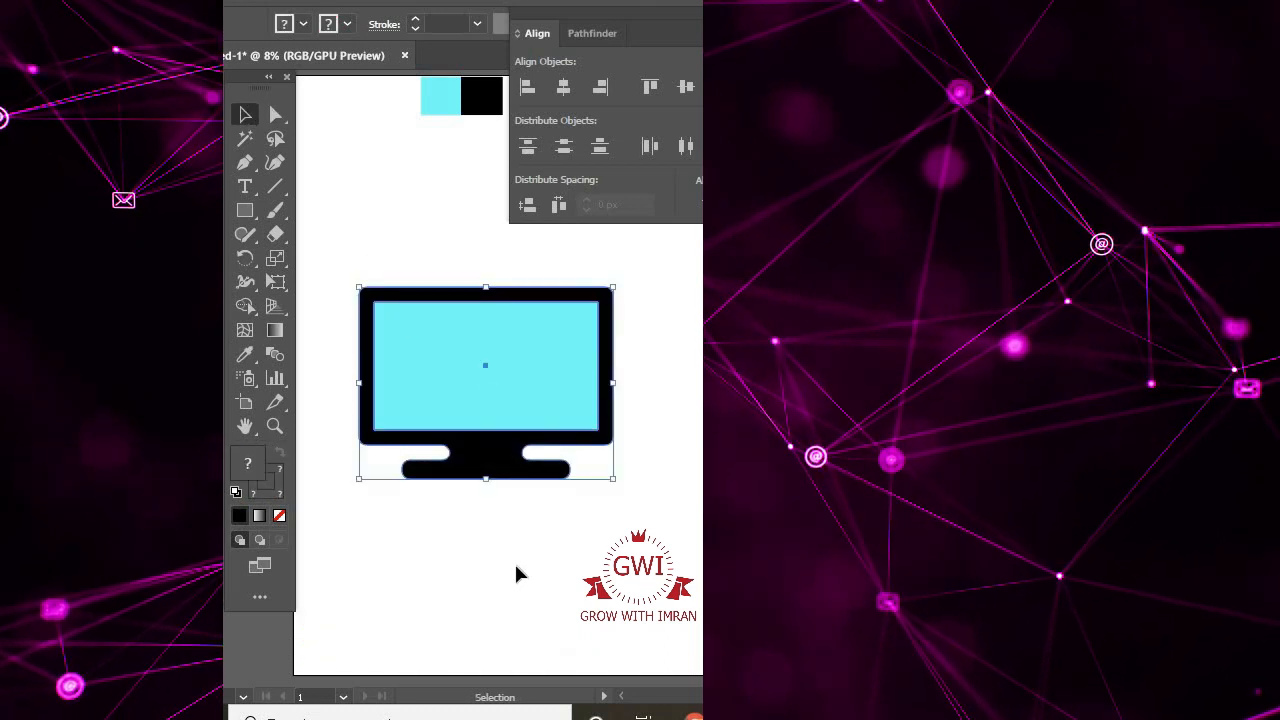
{"action": "left_click", "coordinate": [516, 566]}
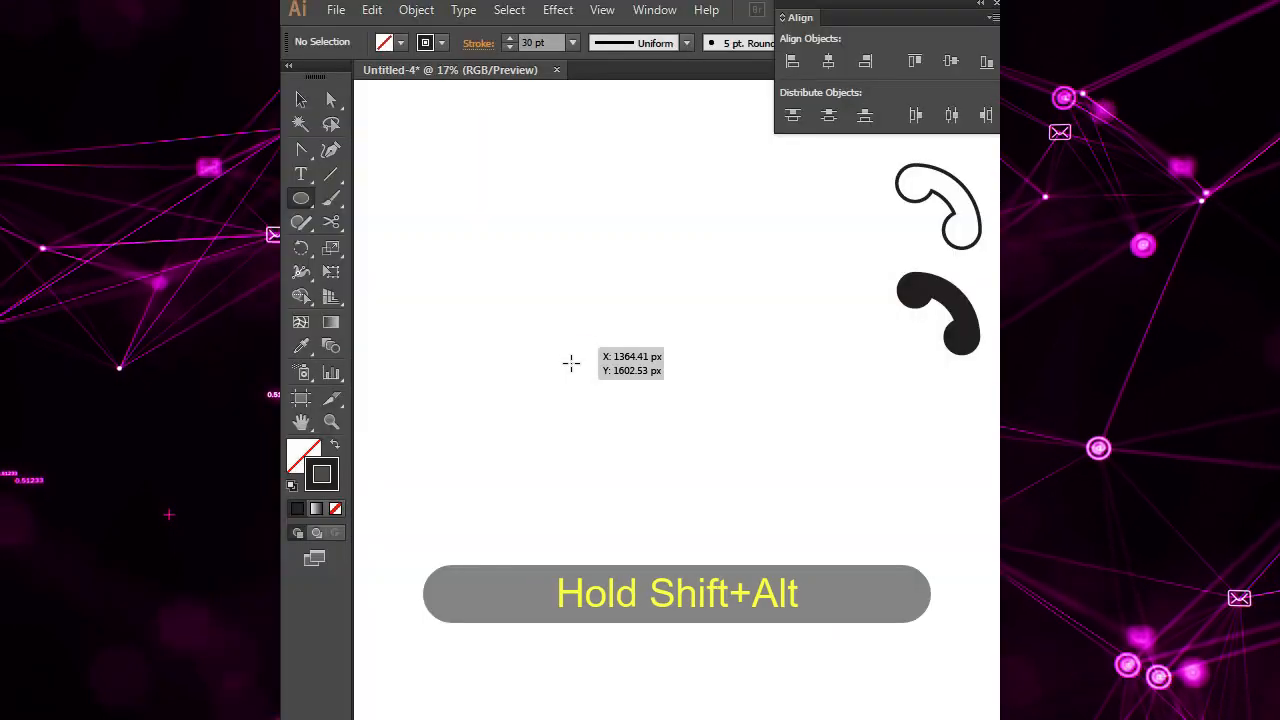
- Draw a large unfilled circle and make two small circles from a scaled-down copy, one placed inside the large circle
{"action": "left_click_drag", "start_coordinate": [571, 363], "coordinate": [695, 482]}
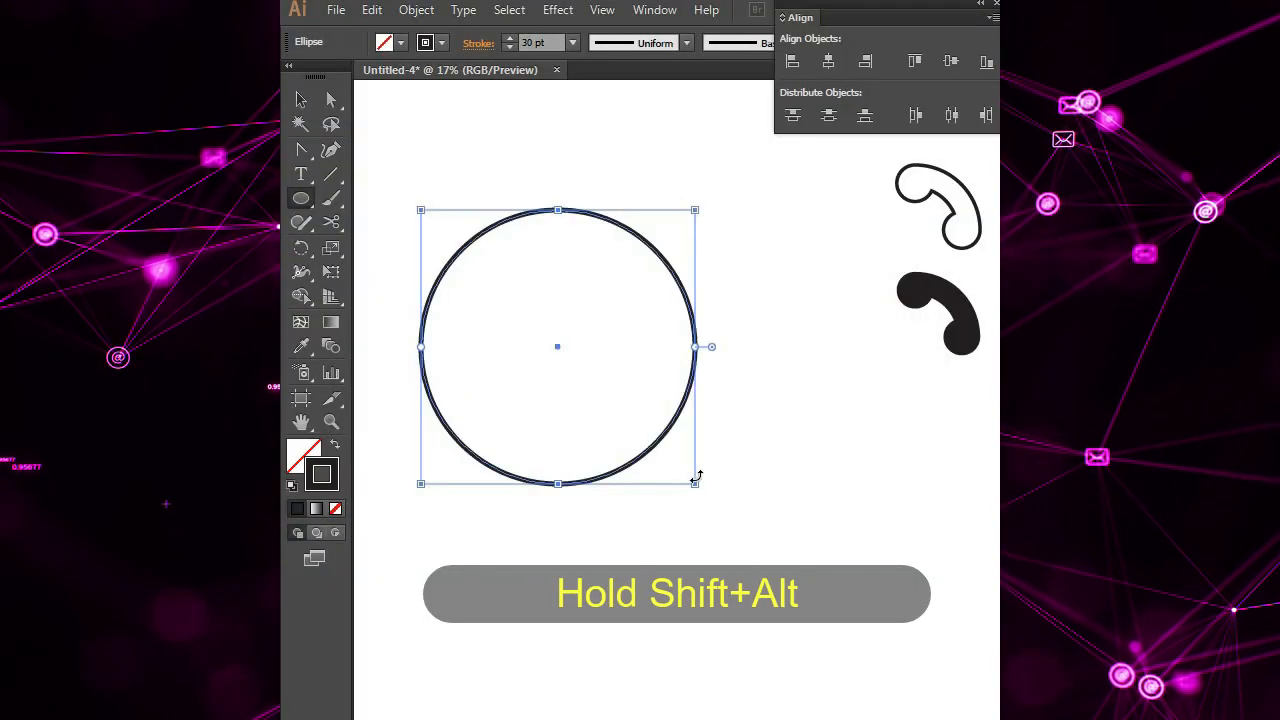
{"action": "key", "text": "ctrl+c"}
{"action": "key", "text": "ctrl+f"}
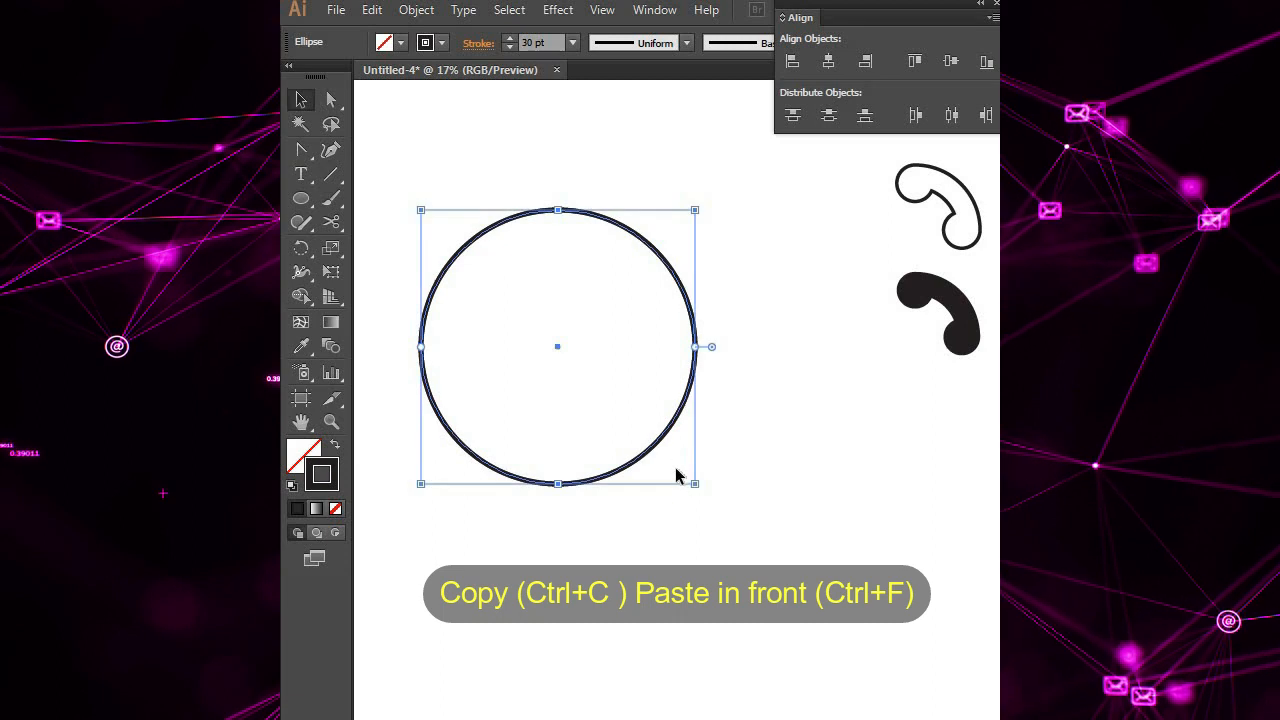
{"action": "mouse_move", "coordinate": [695, 486]}
{"action": "left_mouse_down"}
{"action": "mouse_move", "coordinate": [606, 406]}
{"action": "mouse_move", "coordinate": [506, 283]}
{"action": "mouse_move", "coordinate": [478, 273]}
{"action": "mouse_move", "coordinate": [596, 343]}
{"action": "left_mouse_up"}
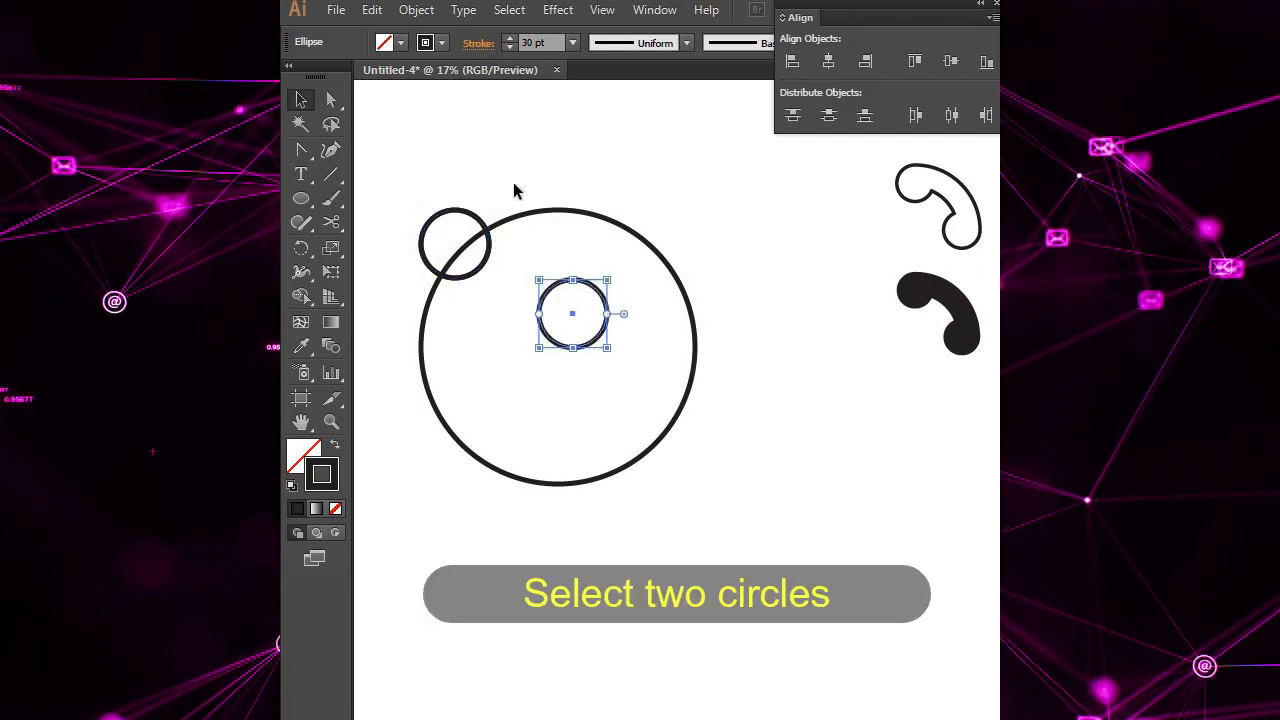
- Align the first small circle to the horizontal centre and top of the large circle, with the large one as key object
{"action": "left_click_drag", "start_coordinate": [446, 285], "coordinate": [446, 285]}
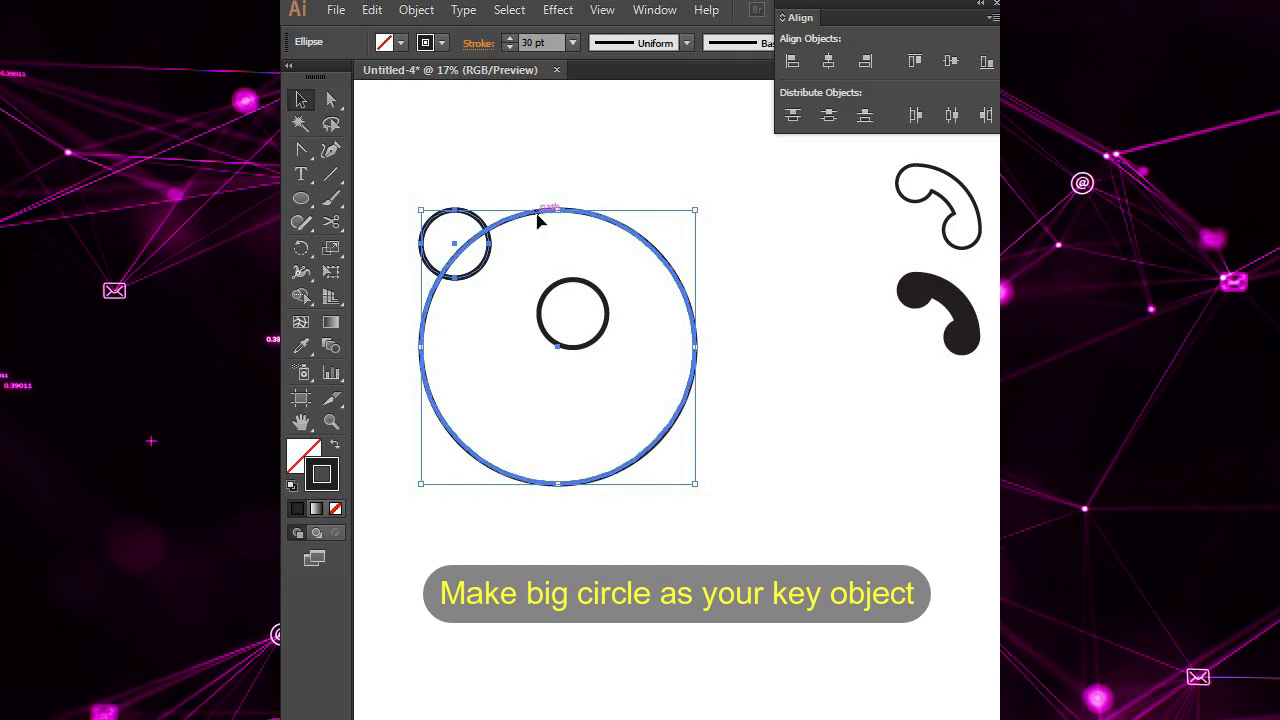
{"action": "left_click", "coordinate": [829, 62]}
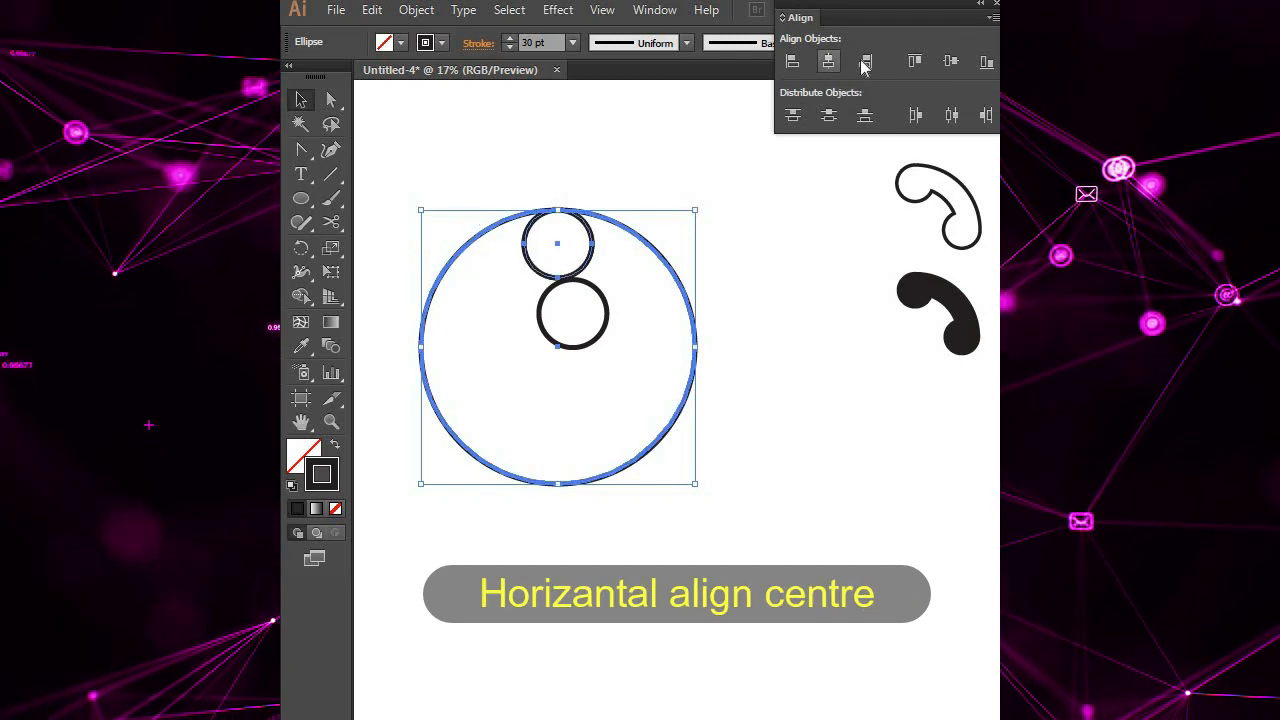
{"action": "left_click", "coordinate": [921, 64]}
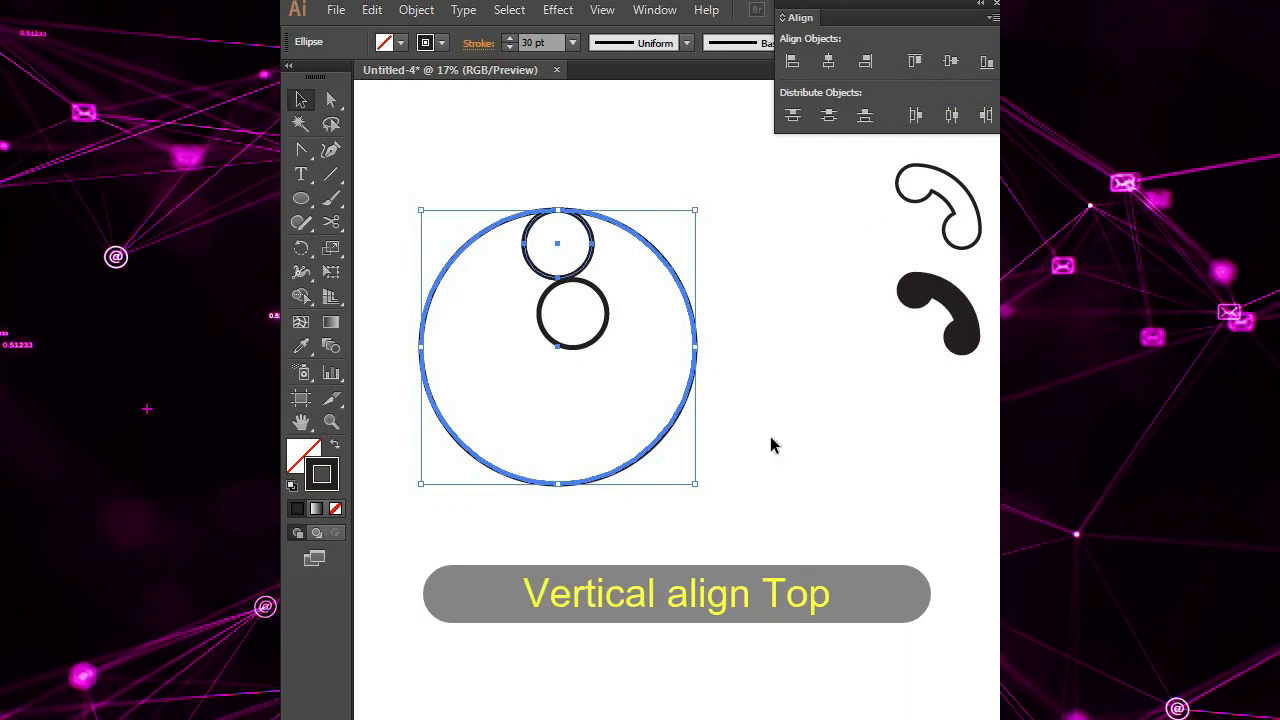
- Align the second small circle to the right edge and vertical centre of the large circle, with the large one as key object
{"action": "left_click", "coordinate": [750, 376]}
{"action": "left_click_drag", "start_coordinate": [546, 340], "coordinate": [546, 340]}
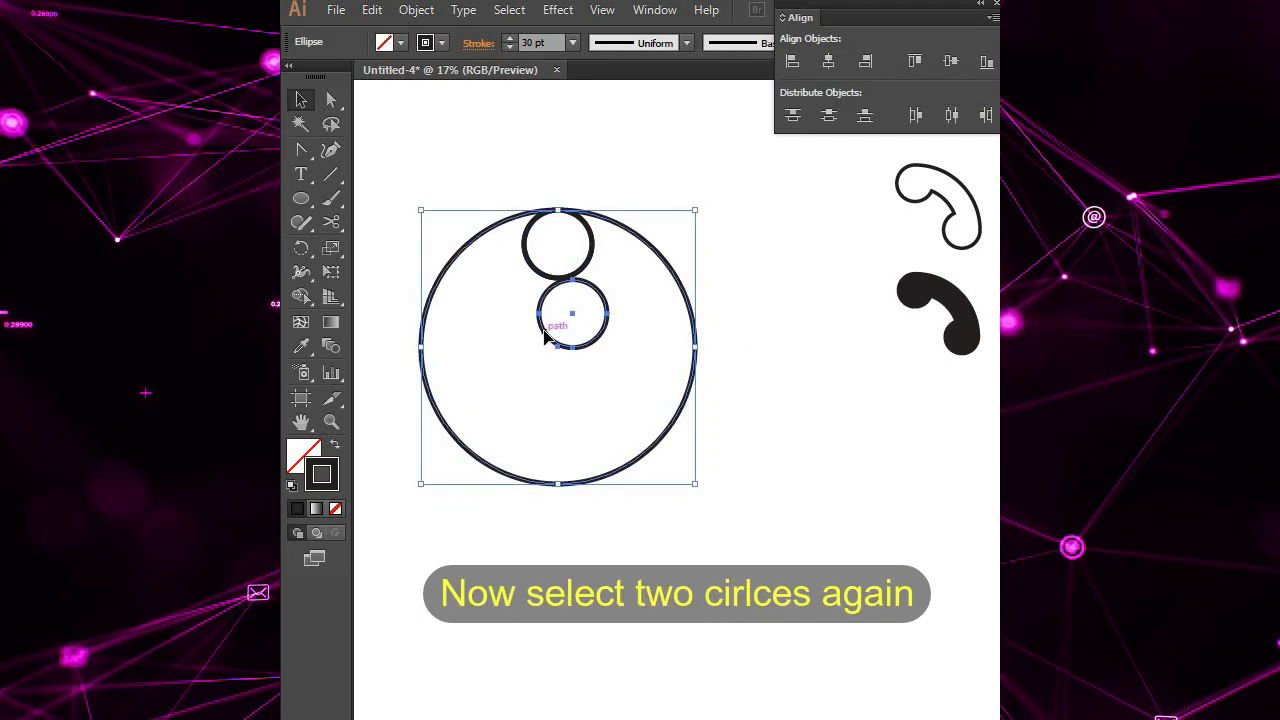
{"action": "left_click", "coordinate": [689, 388]}
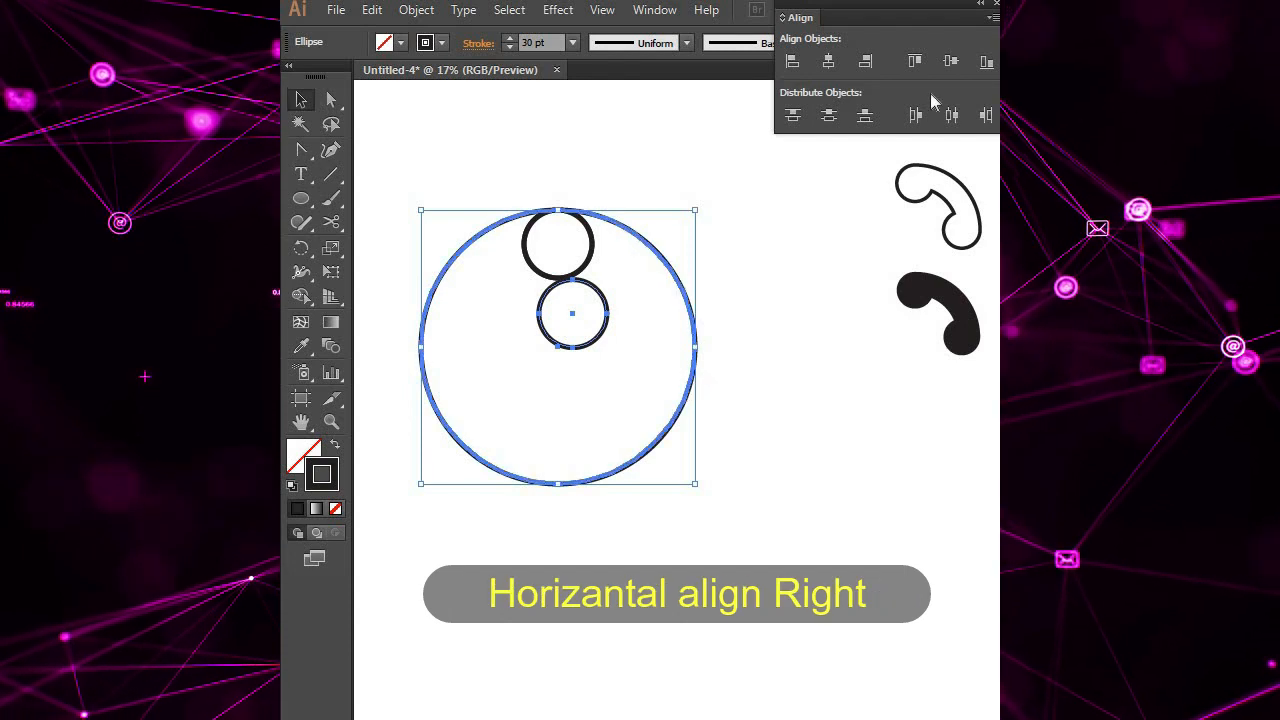
{"action": "left_click", "coordinate": [867, 65]}
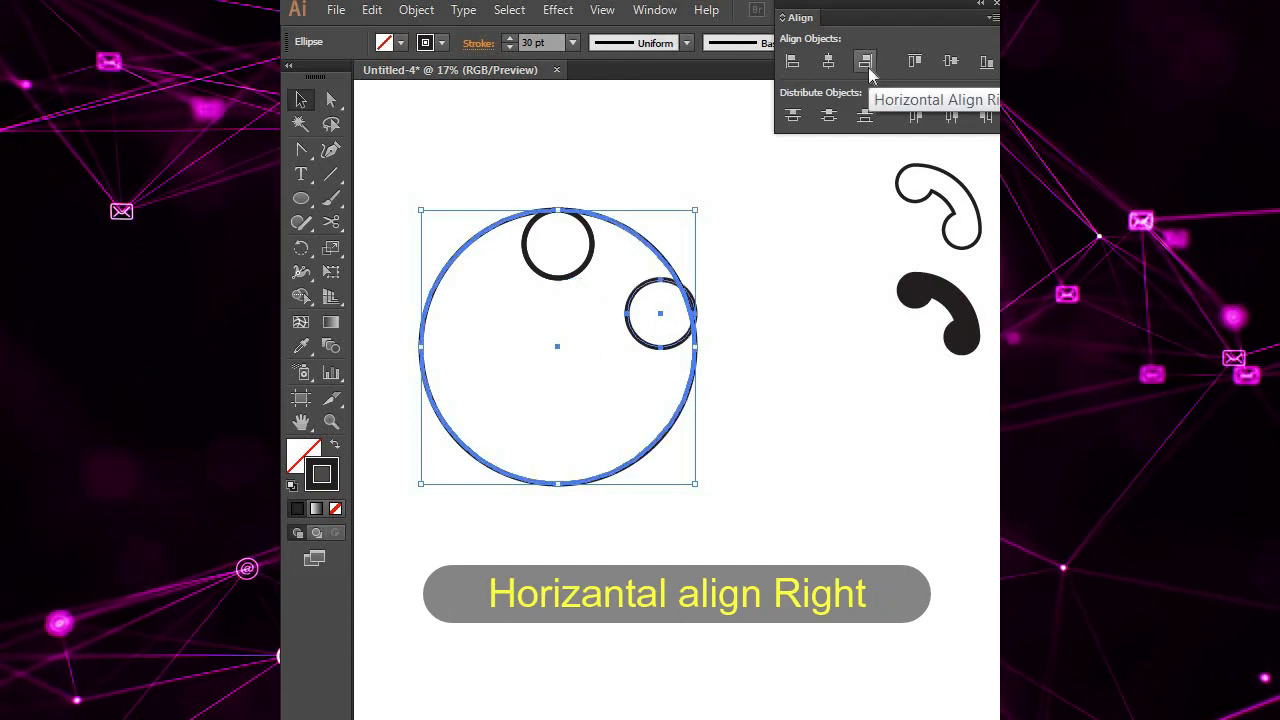
{"action": "left_click", "coordinate": [951, 62]}
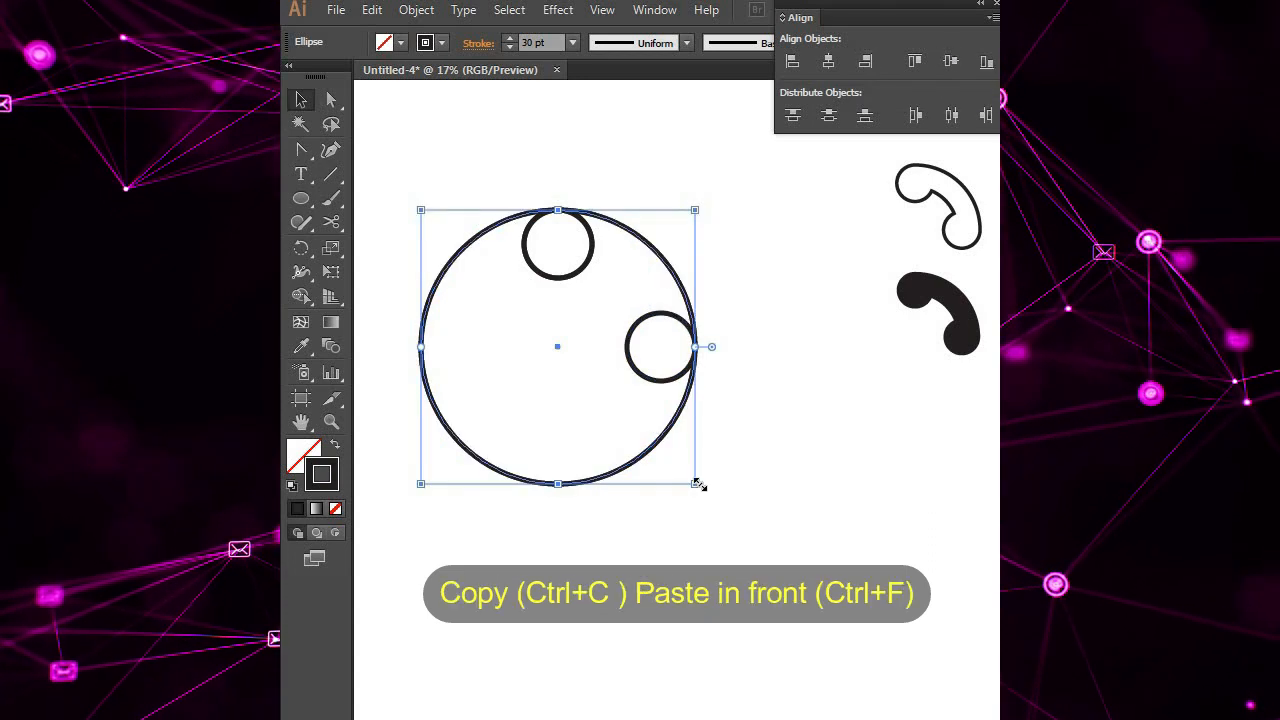
- Add a smaller concentric circle through the small circles' centres and build a phone handset outline with Shape Builder, removing the leftover arcs
{"action": "left_click_drag", "start_coordinate": [698, 485], "coordinate": [673, 455]}
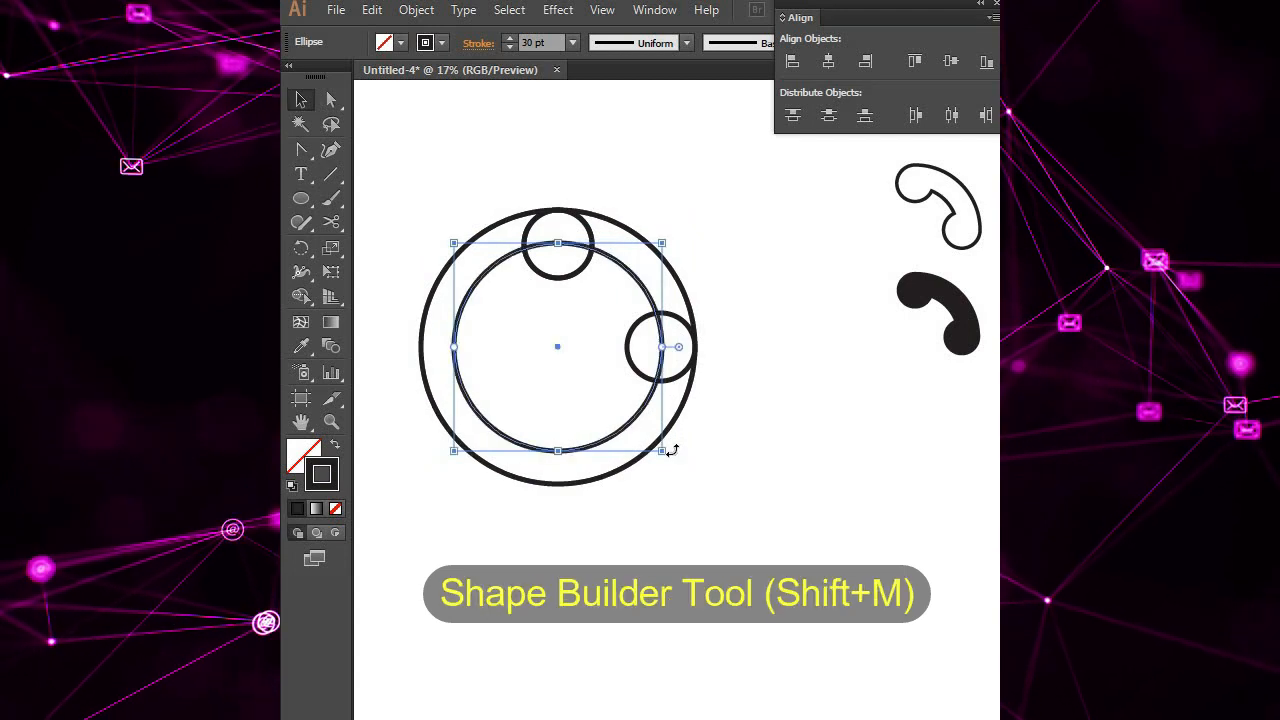
{"action": "key", "text": "ctrl+a"}
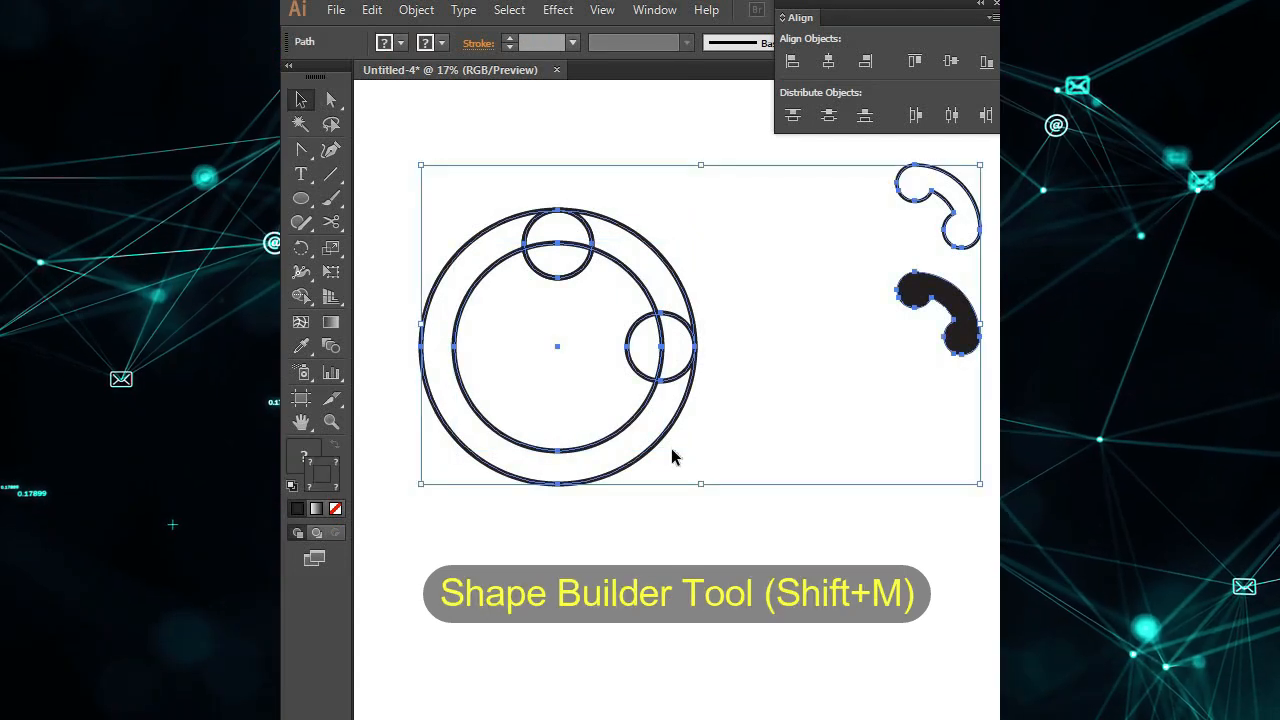
{"action": "key", "text": "shift+m"}
{"action": "left_click_drag", "start_coordinate": [643, 429], "coordinate": [651, 528]}
{"action": "mouse_move", "coordinate": [563, 262]}
{"action": "left_mouse_down"}
{"action": "mouse_move", "coordinate": [581, 236]}
{"action": "mouse_move", "coordinate": [605, 239]}
{"action": "mouse_move", "coordinate": [672, 305]}
{"action": "mouse_move", "coordinate": [675, 351]}
{"action": "mouse_move", "coordinate": [640, 348]}
{"action": "mouse_move", "coordinate": [635, 518]}
{"action": "left_mouse_up"}
{"action": "key", "text": "v"}
{"action": "left_click", "coordinate": [793, 361]}
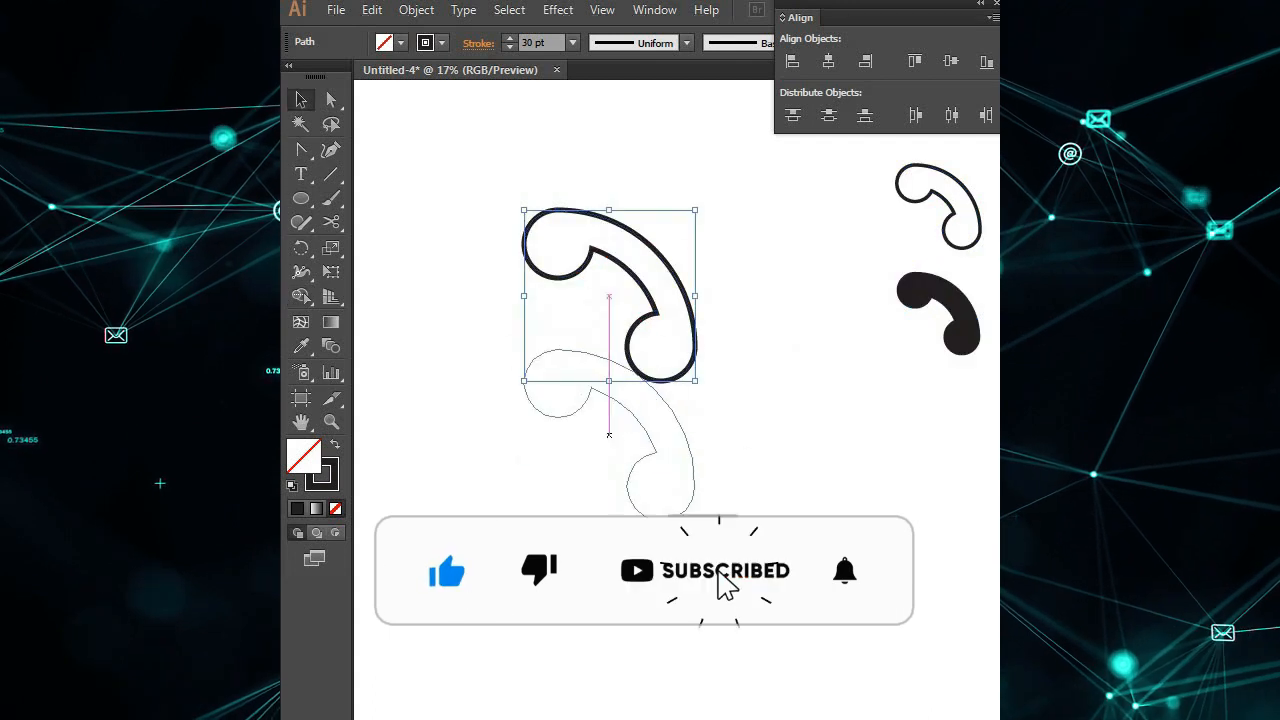